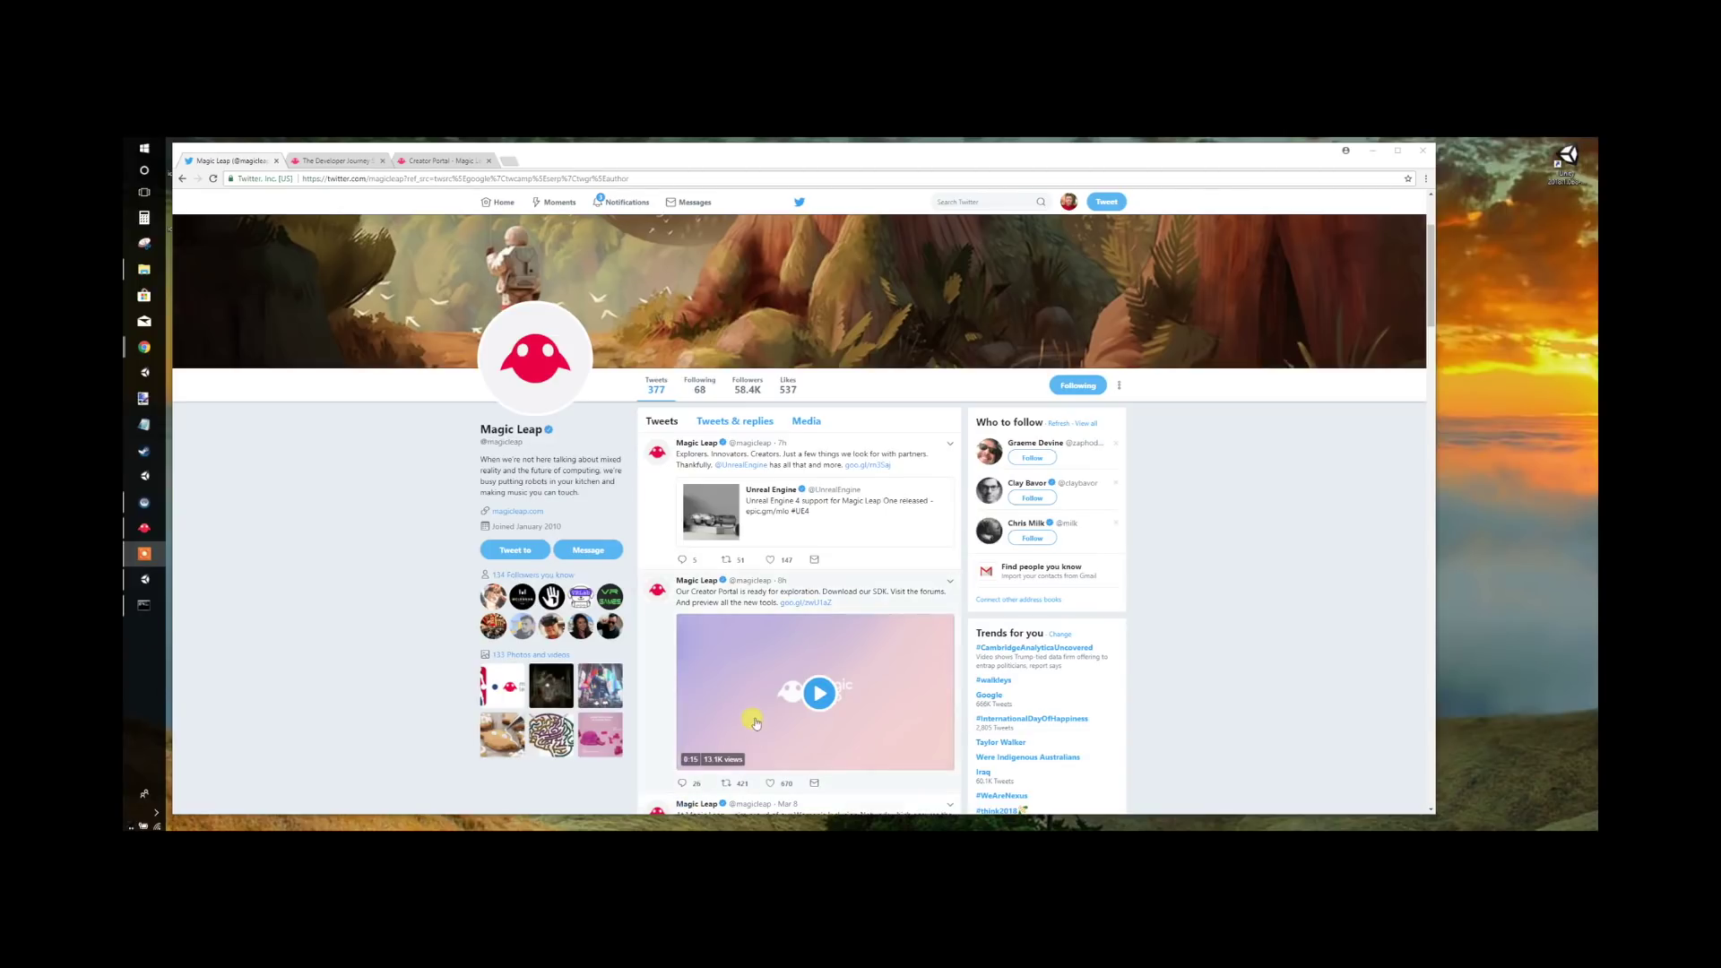
- Review the Developer Journey page and the installed Magic Leap Unity Package in Magic Leap Package Manager, and return to the Creator Portal
click(340, 163)
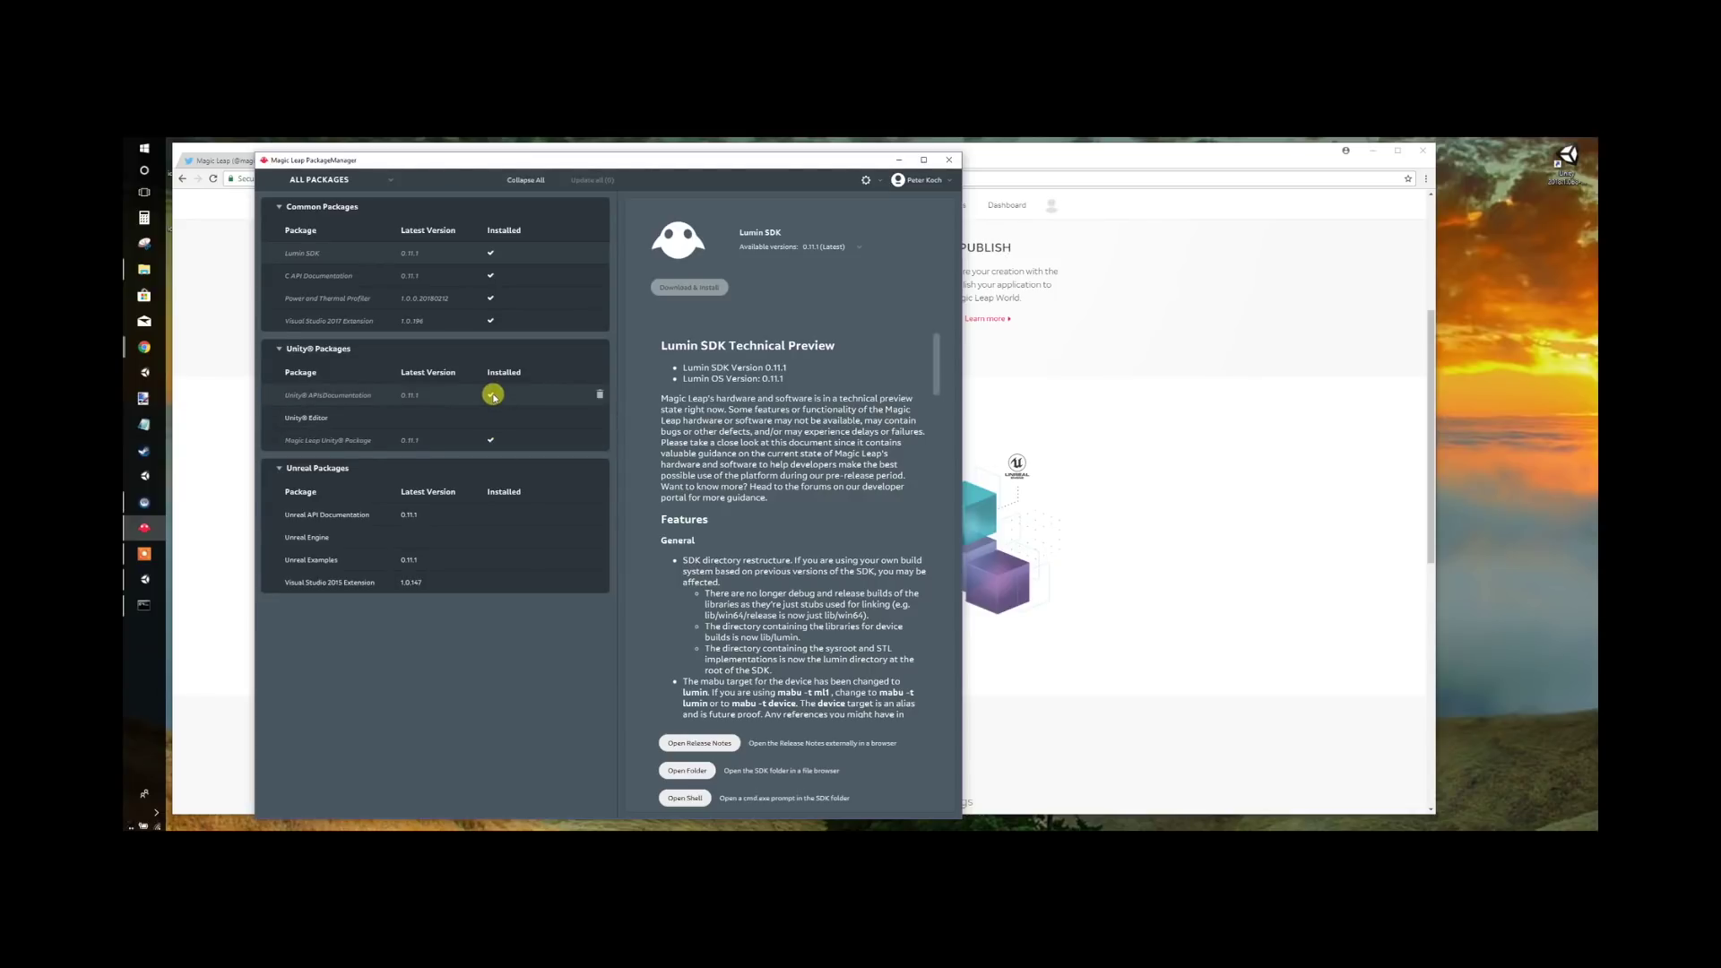
click(492, 440)
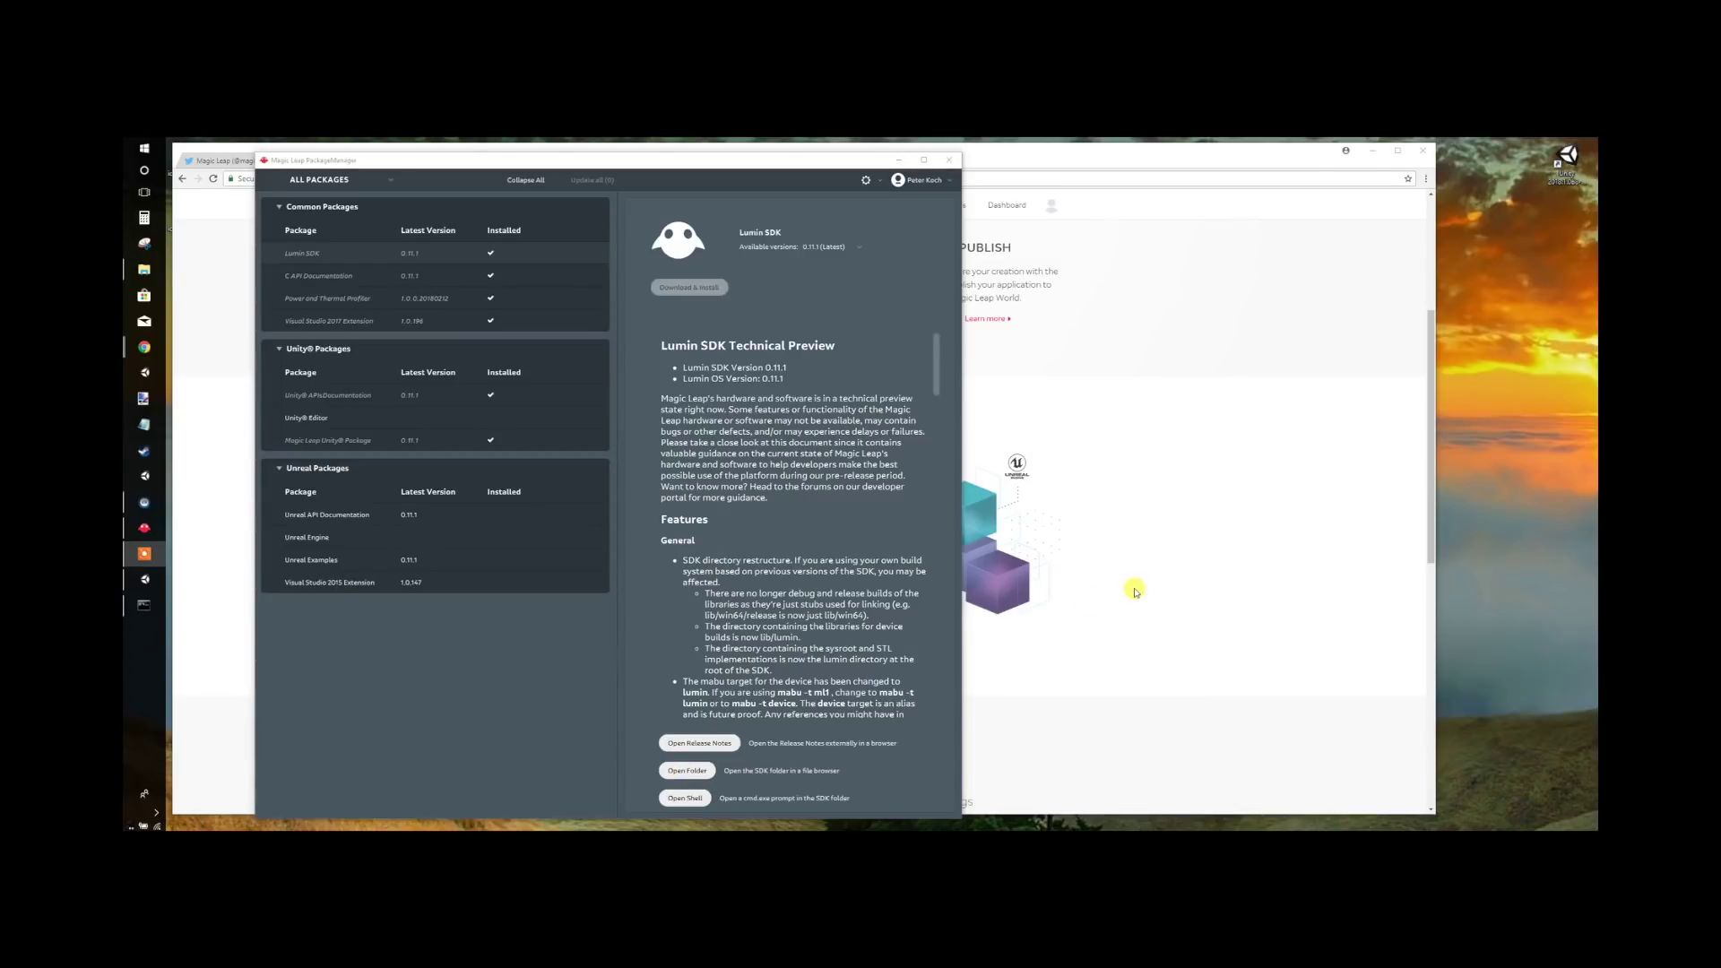
click(1182, 568)
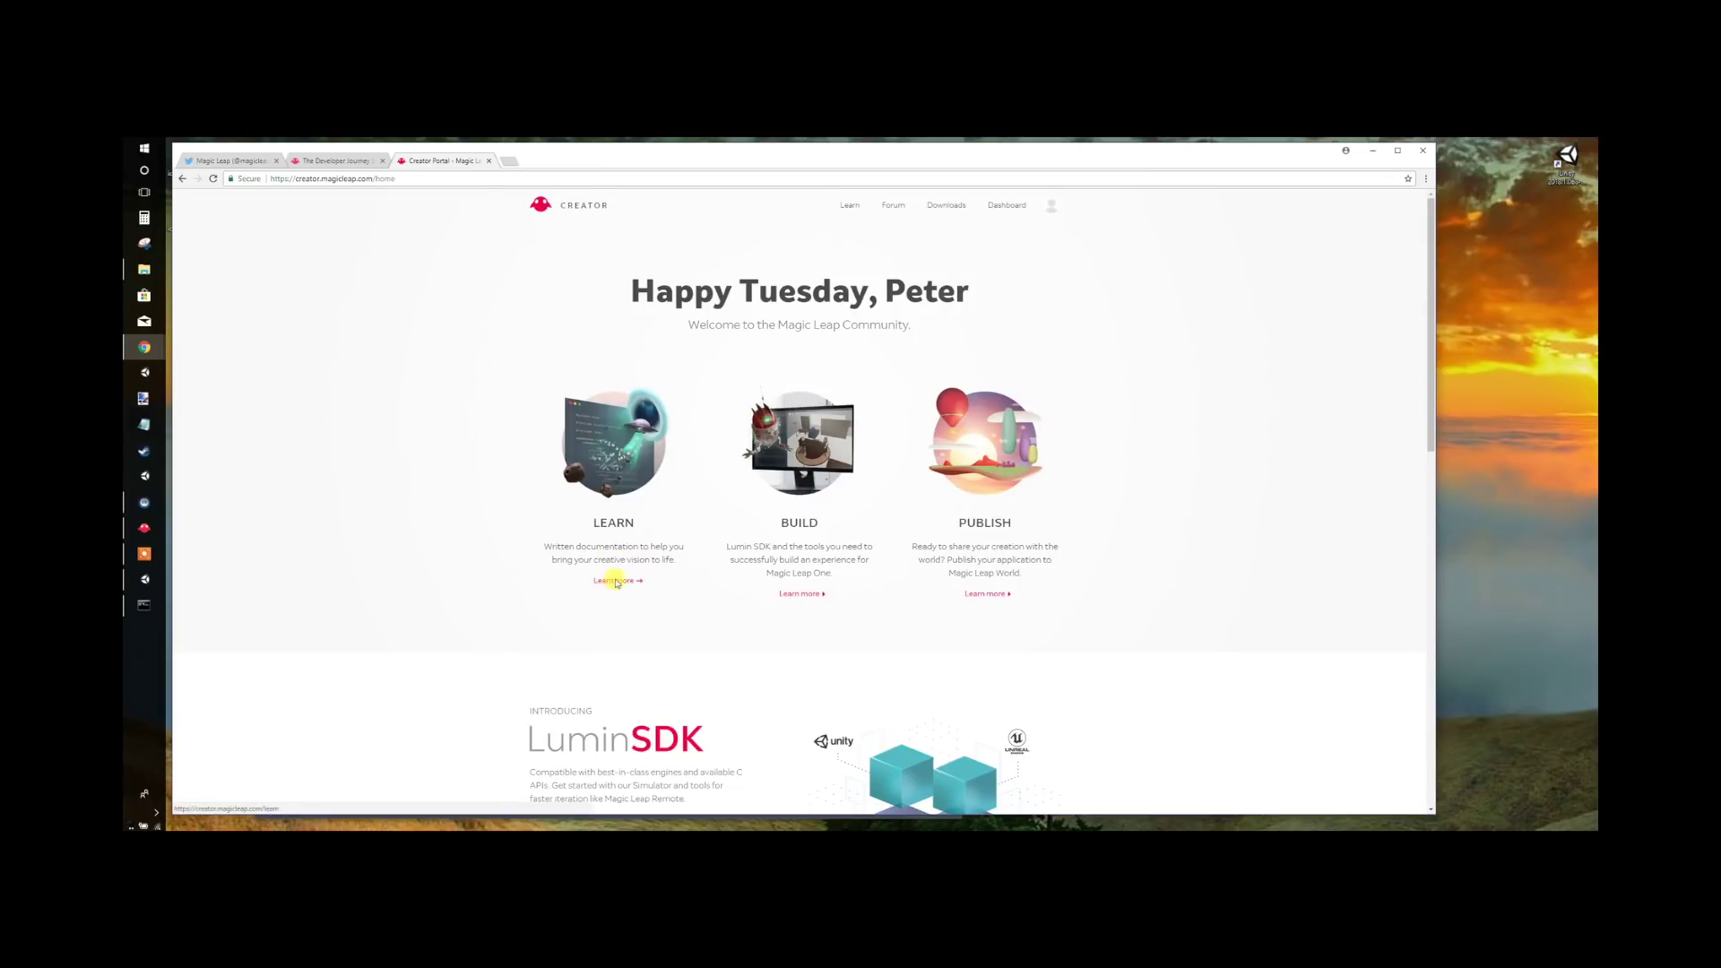
- Open the portal's Learn section in a new tab and view the requirements of the "Magic Leap Remote - Hello, Cube! Unity Edition" tutorial
right_click(614, 580)
click(659, 588)
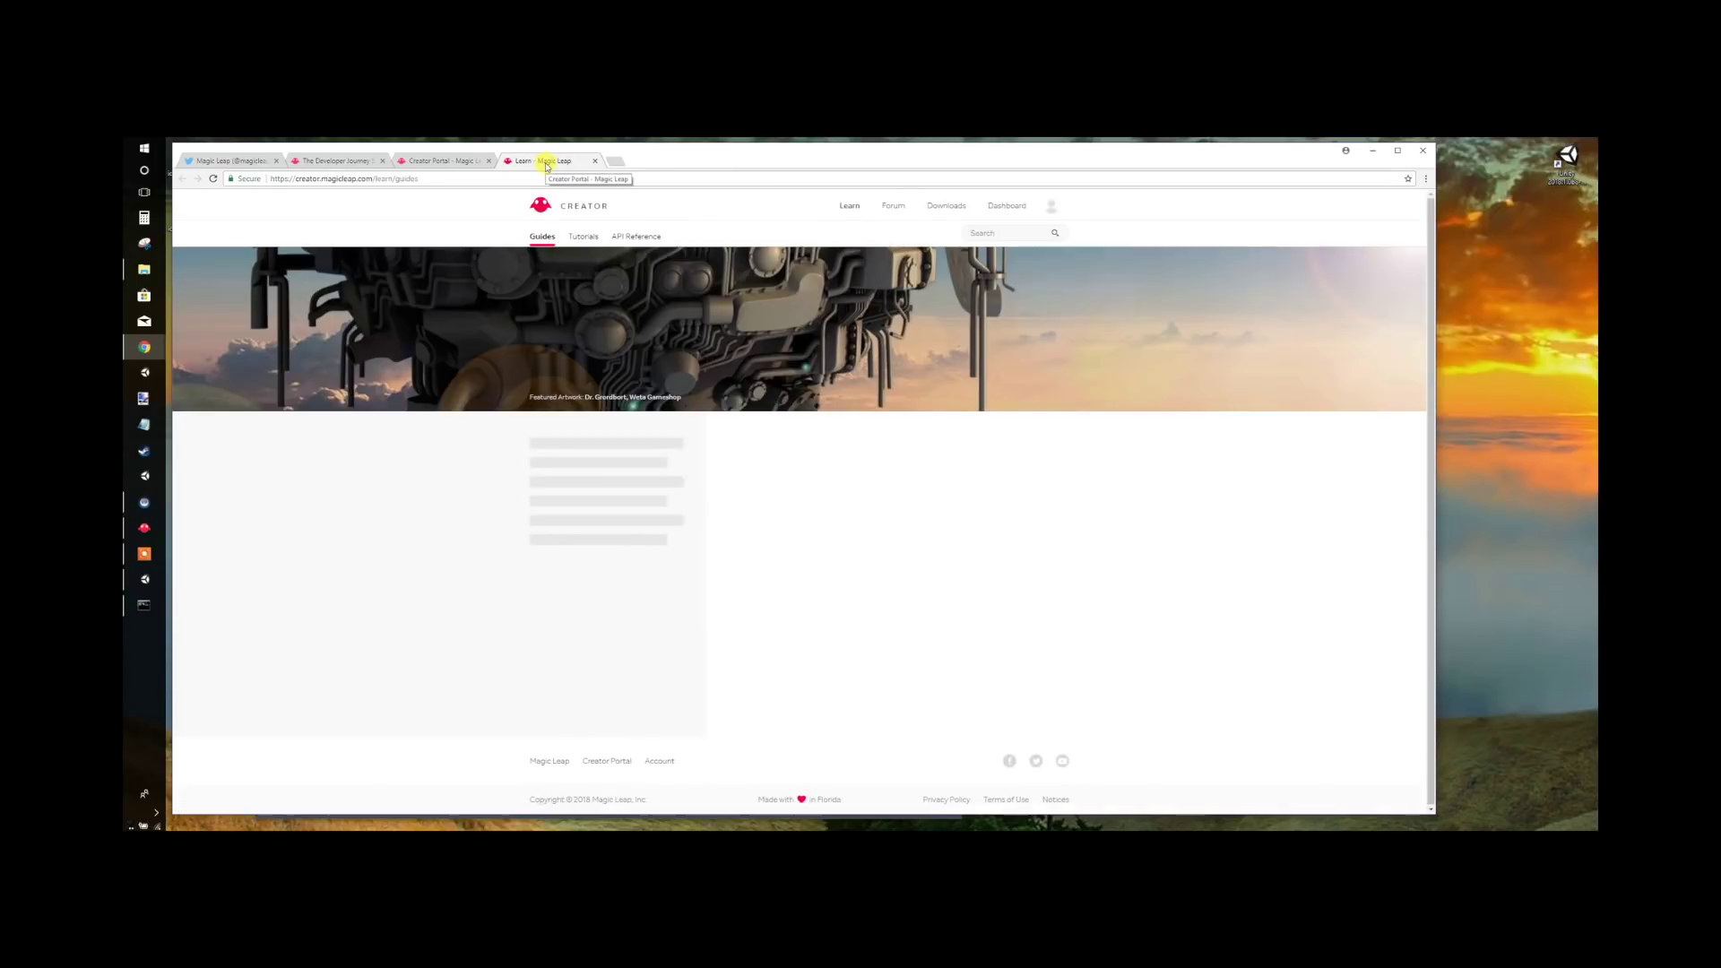
click(584, 236)
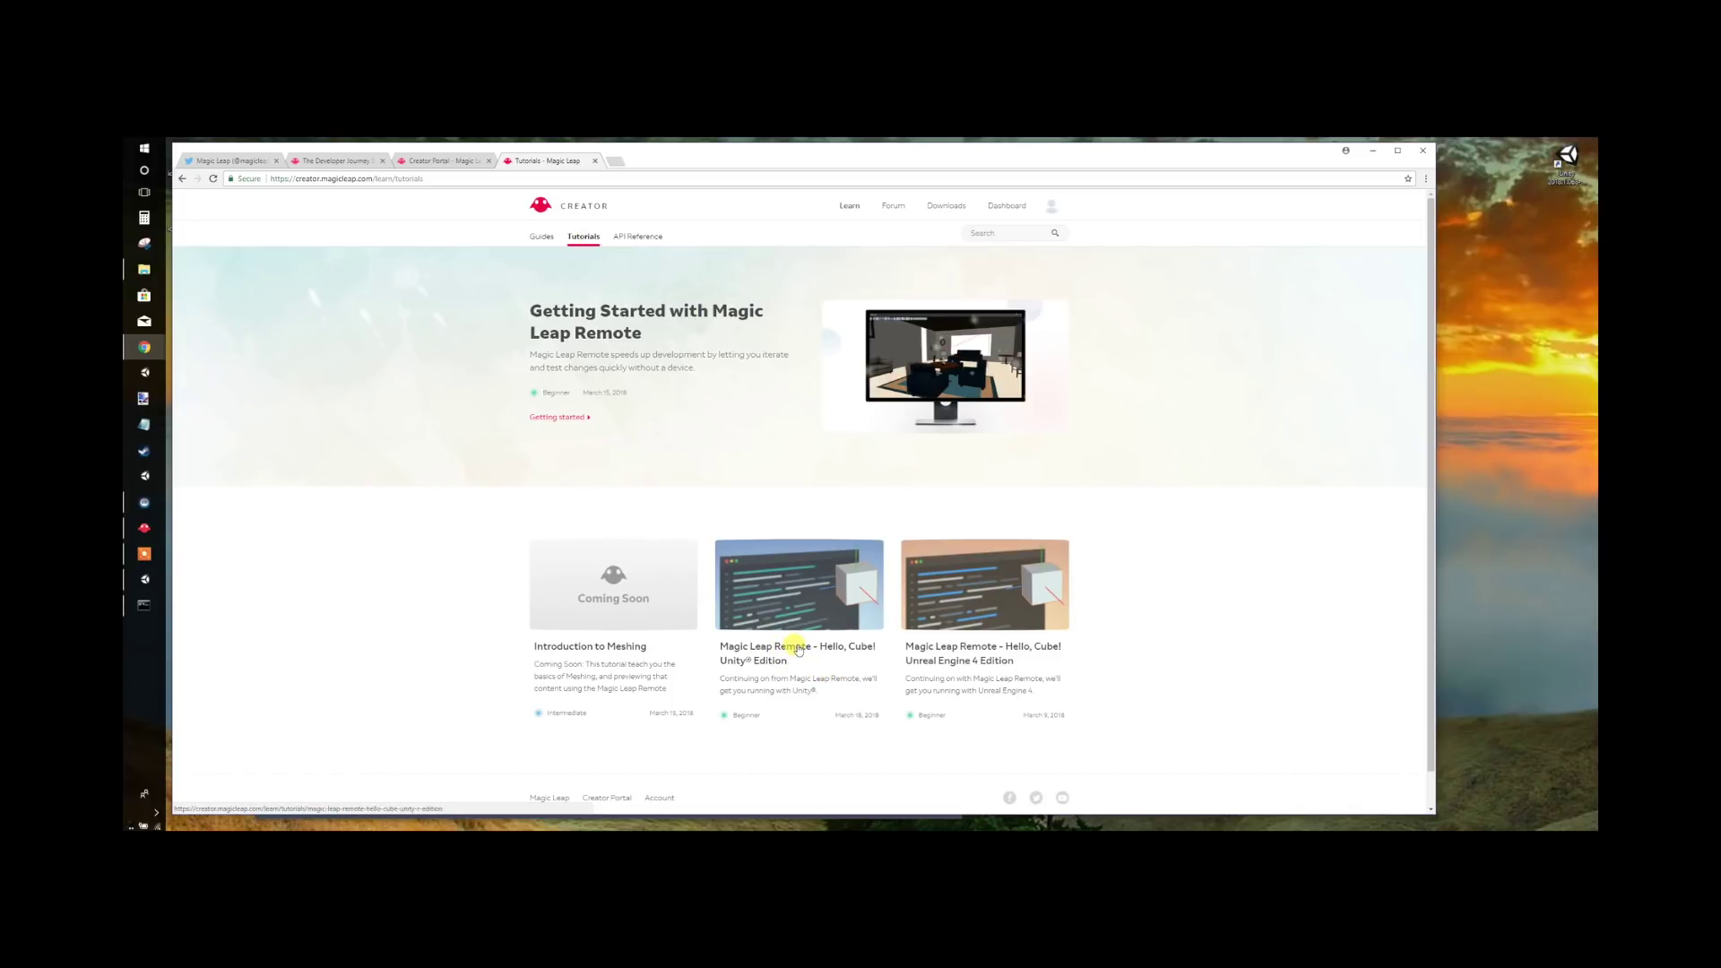
click(798, 648)
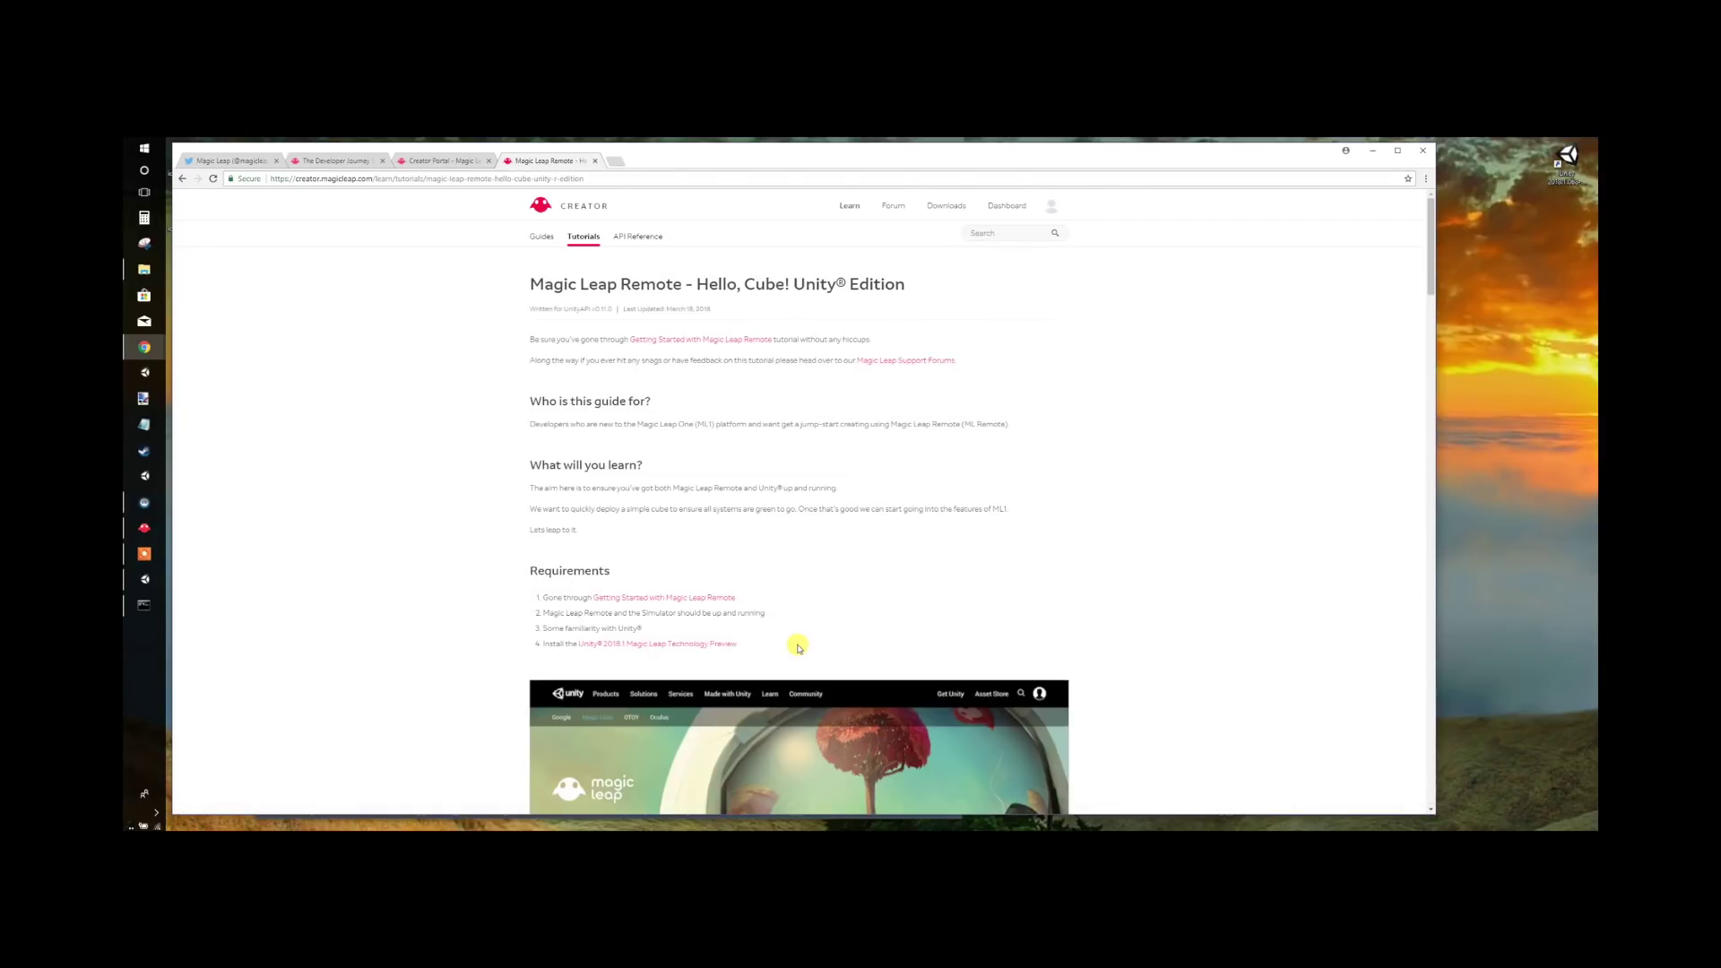
scroll(842, 570, down, 2)
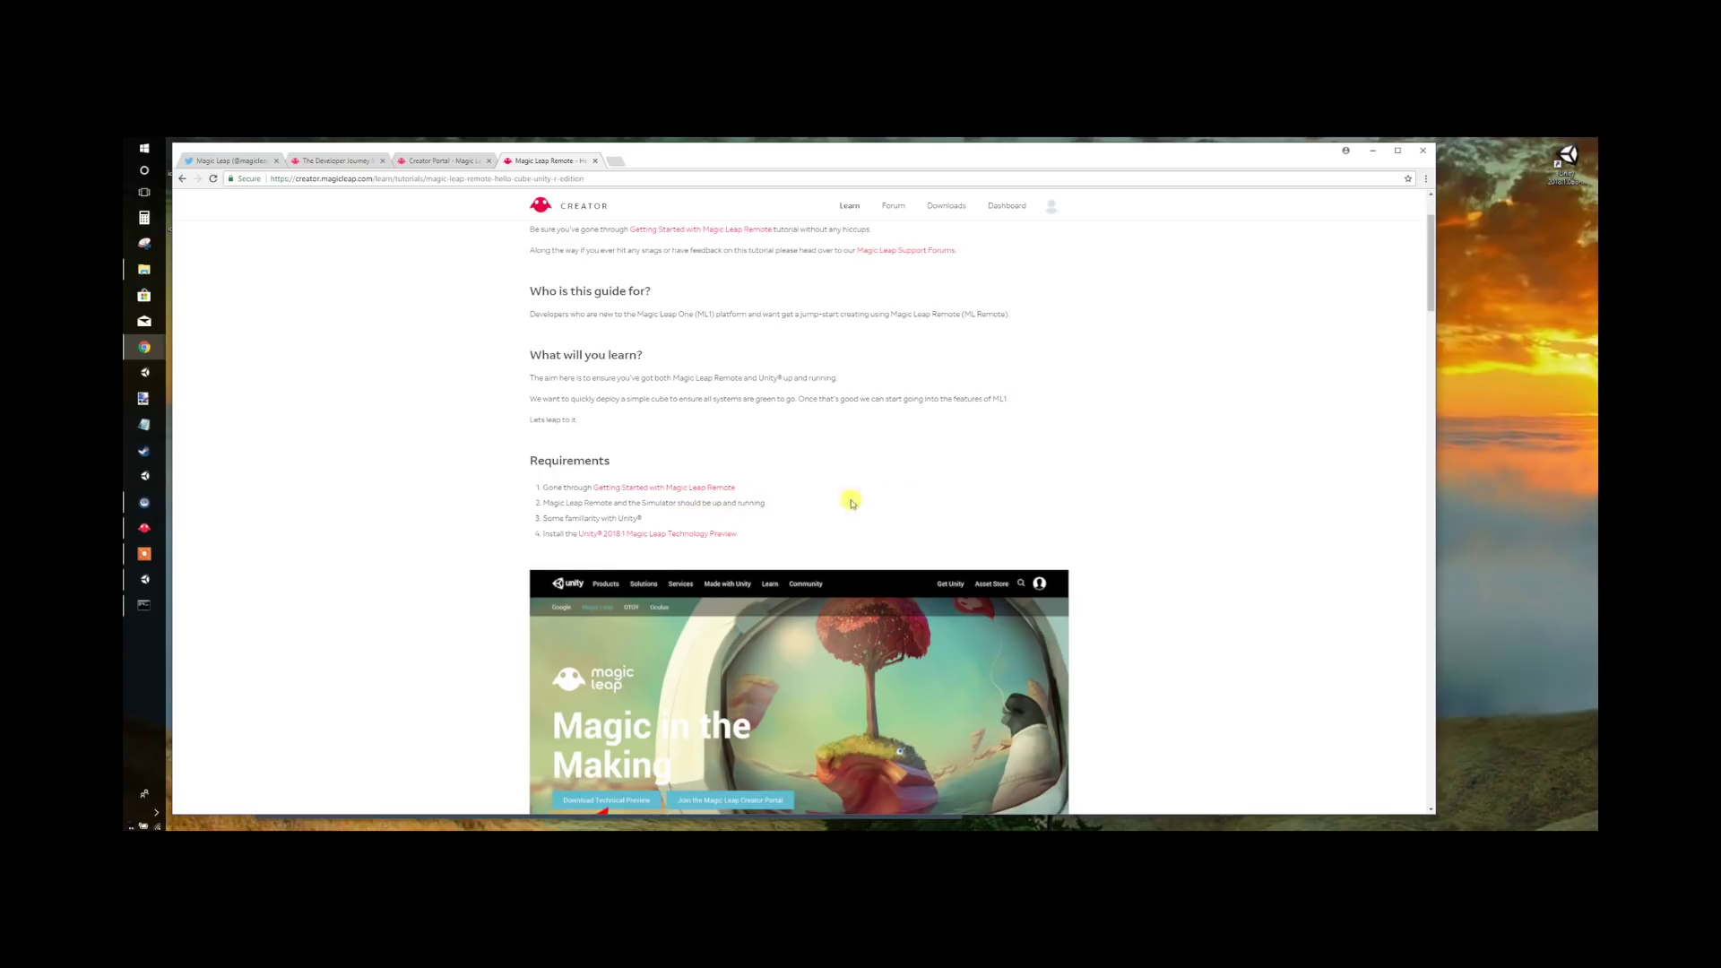
scroll(815, 506, down, 1)
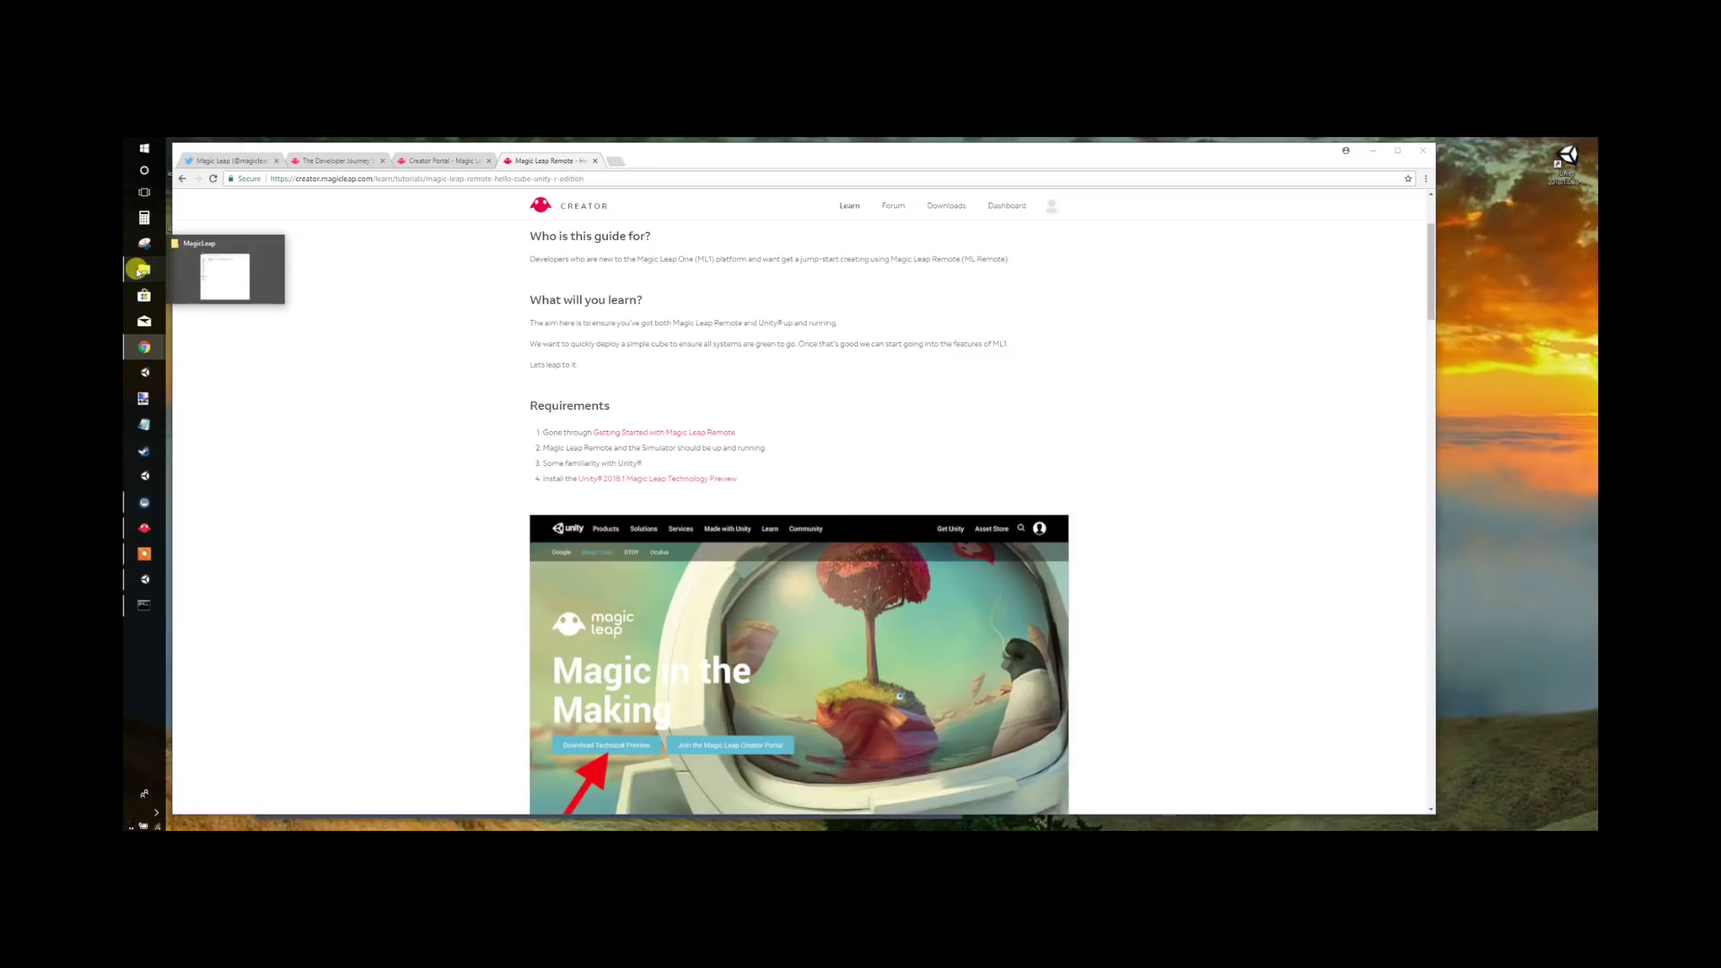
- Switch to File Explorer and launch MLRemote.exe from MagicLeap\mlsdk\v0.11.1\VirtualDevice\bin\UIFrontend
click(138, 271)
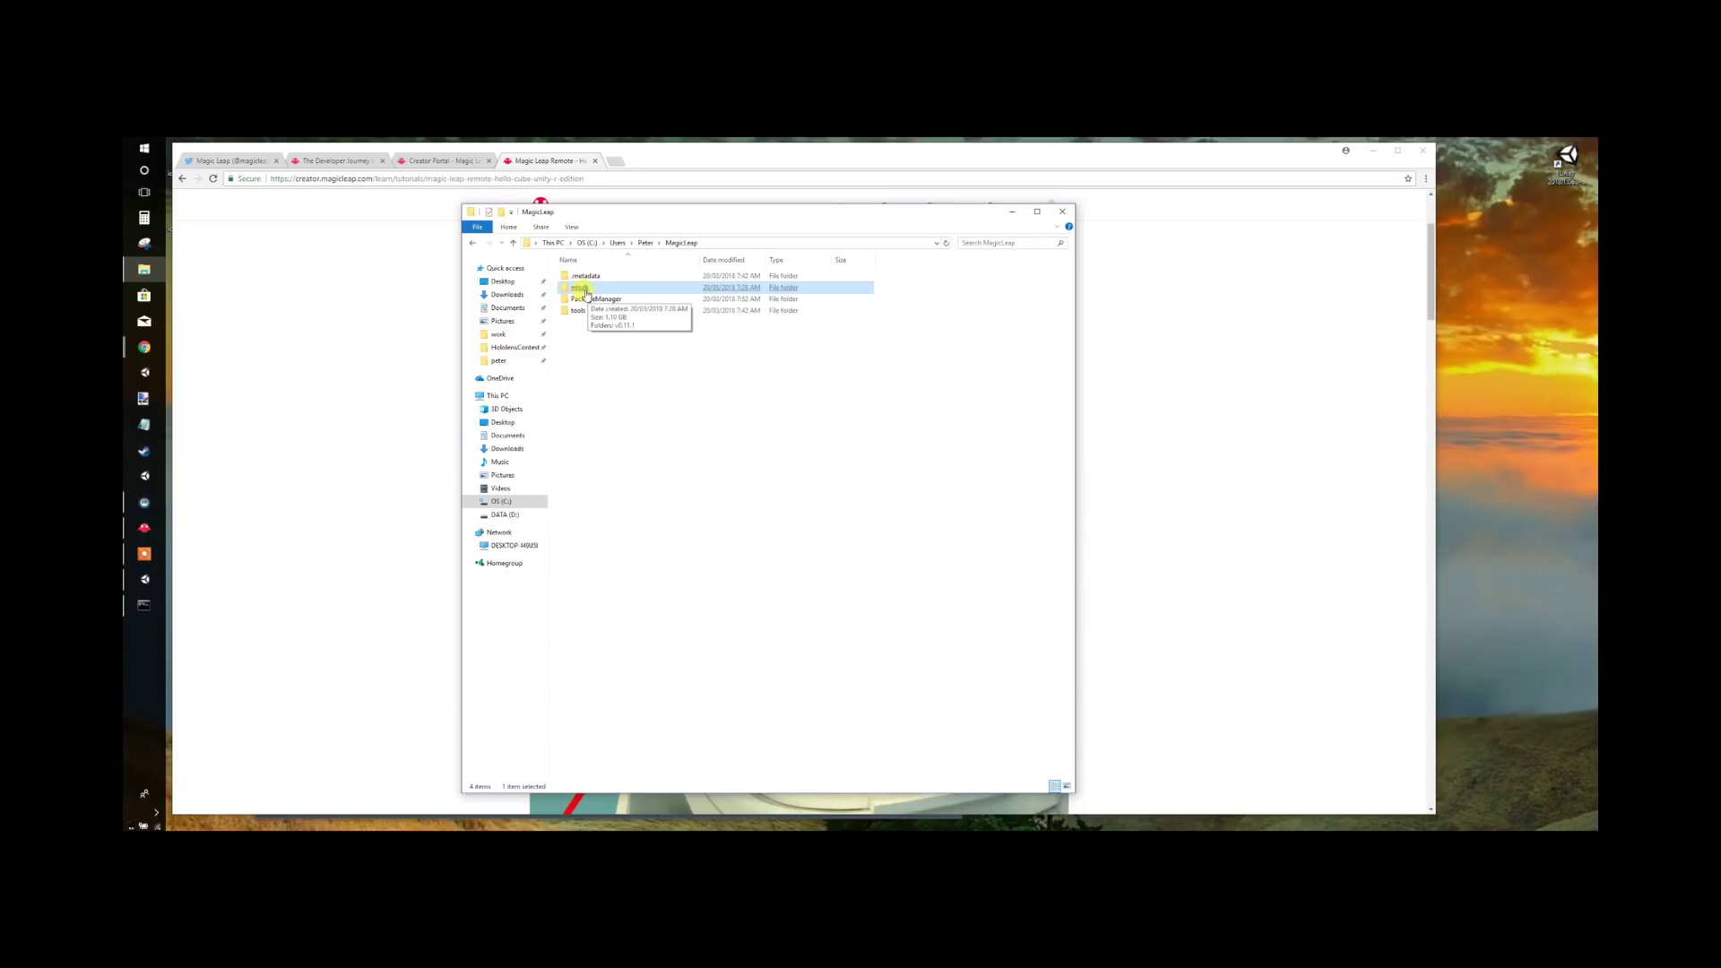
double_click(581, 288)
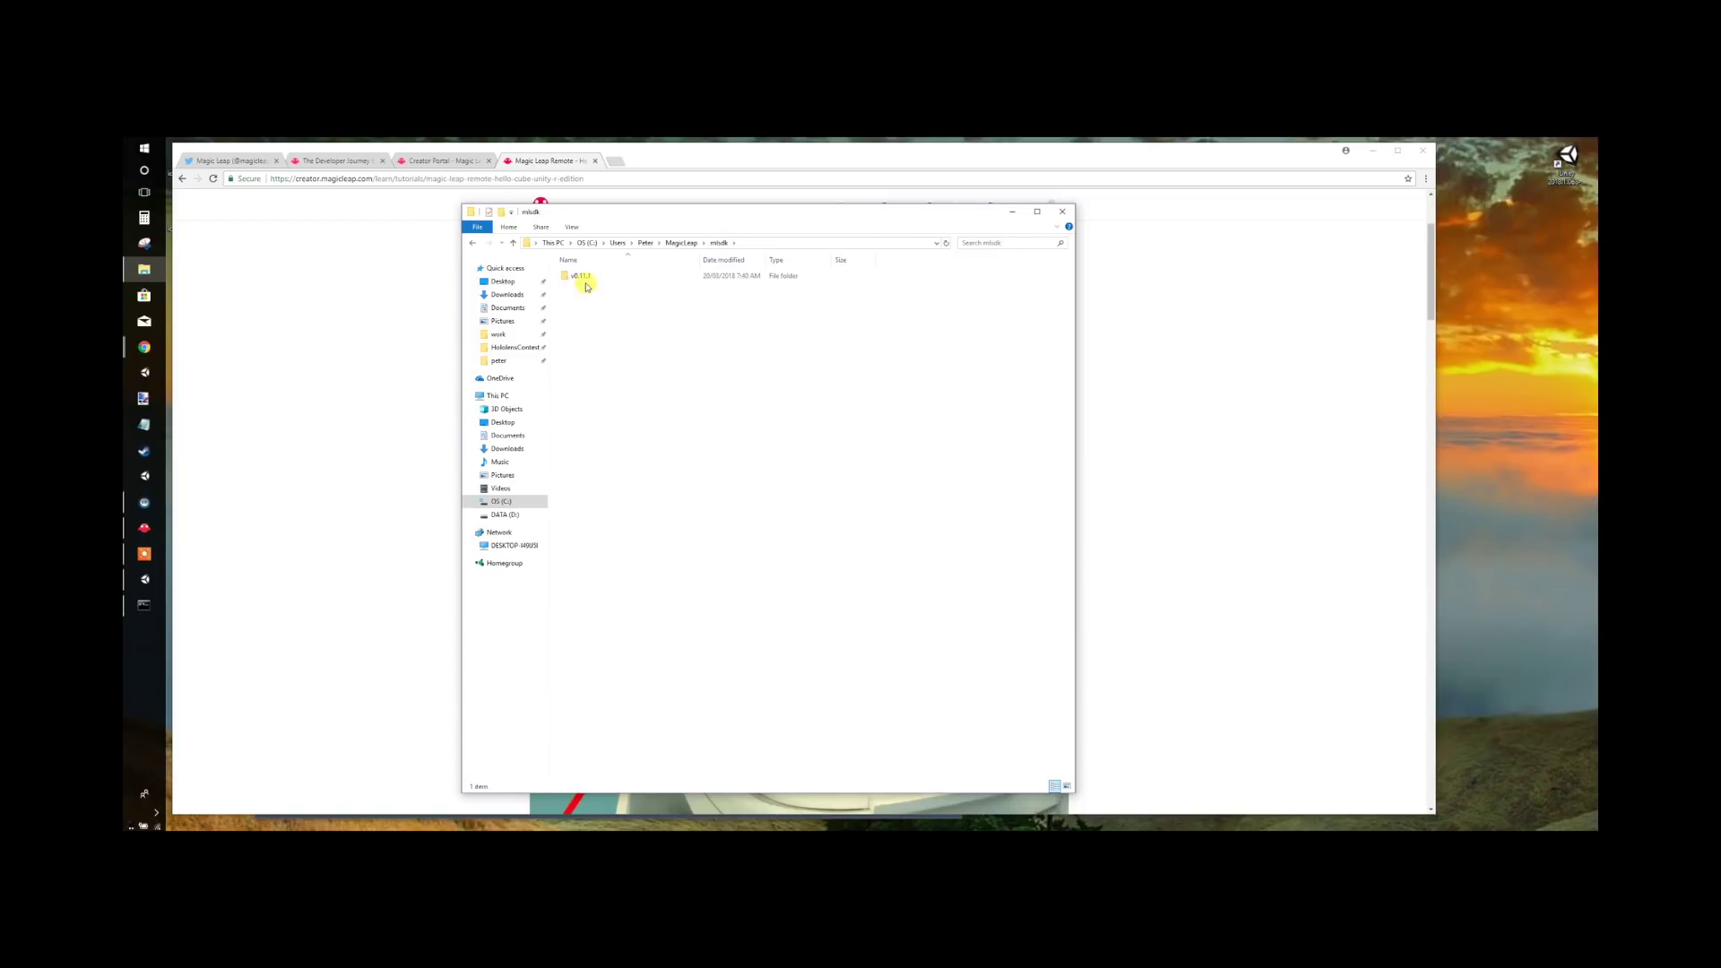
click(585, 279)
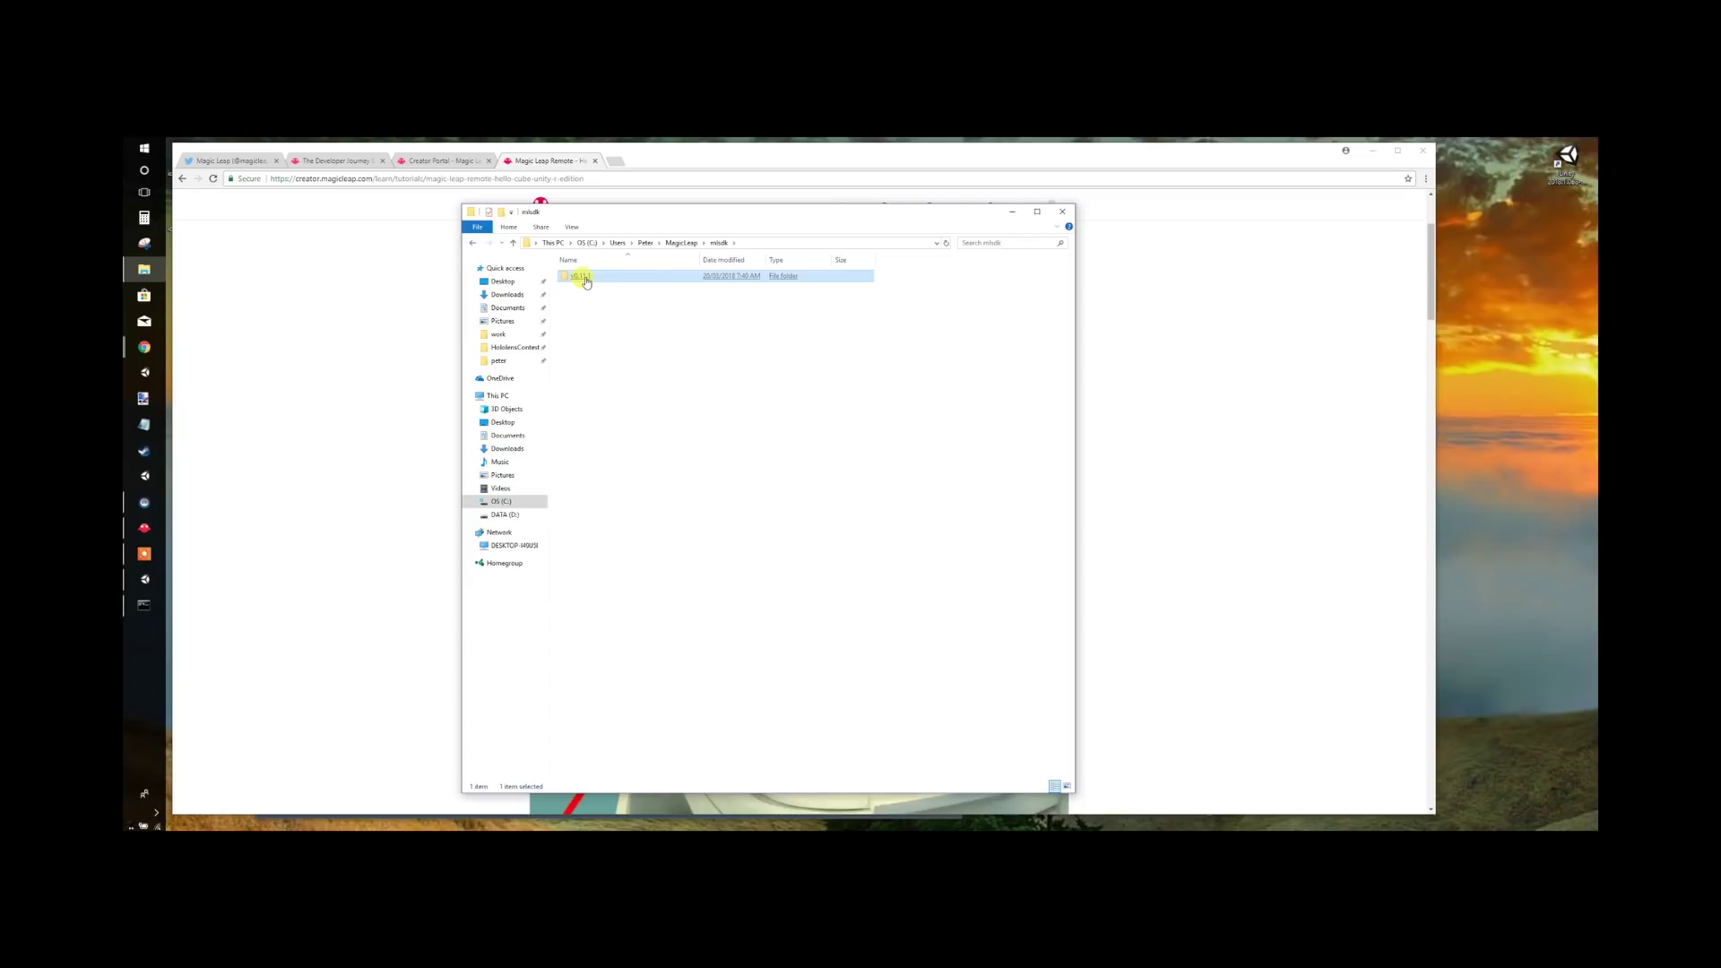
double_click(583, 278)
click(578, 277)
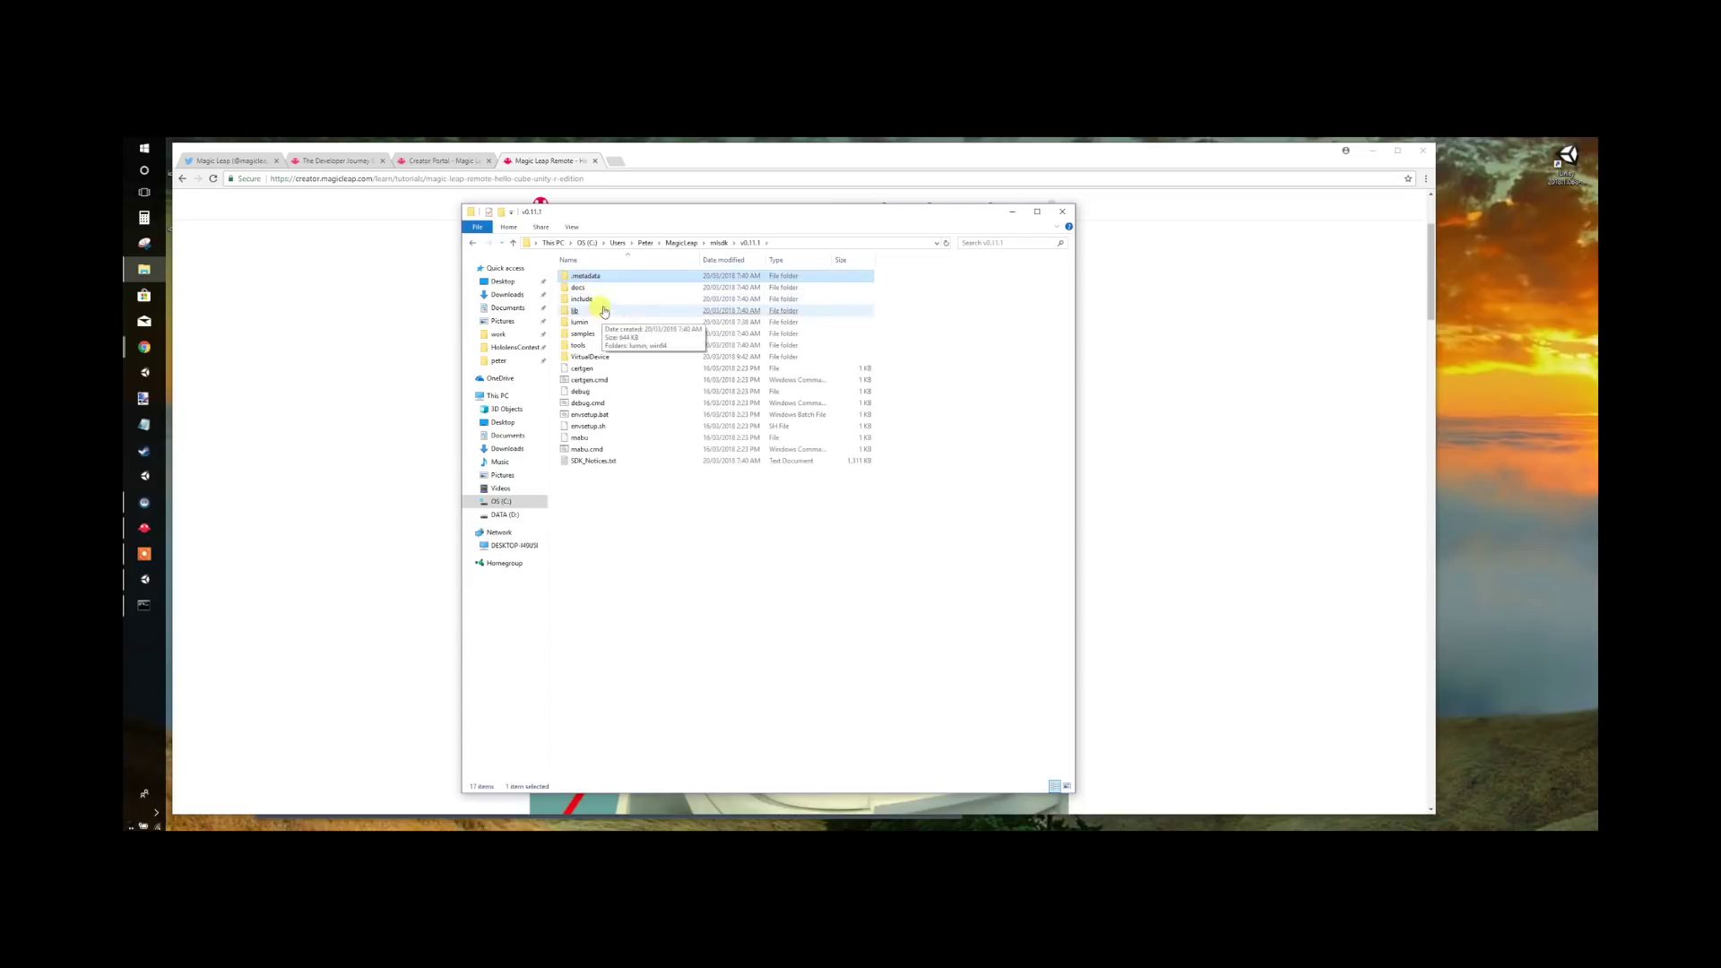
click(586, 357)
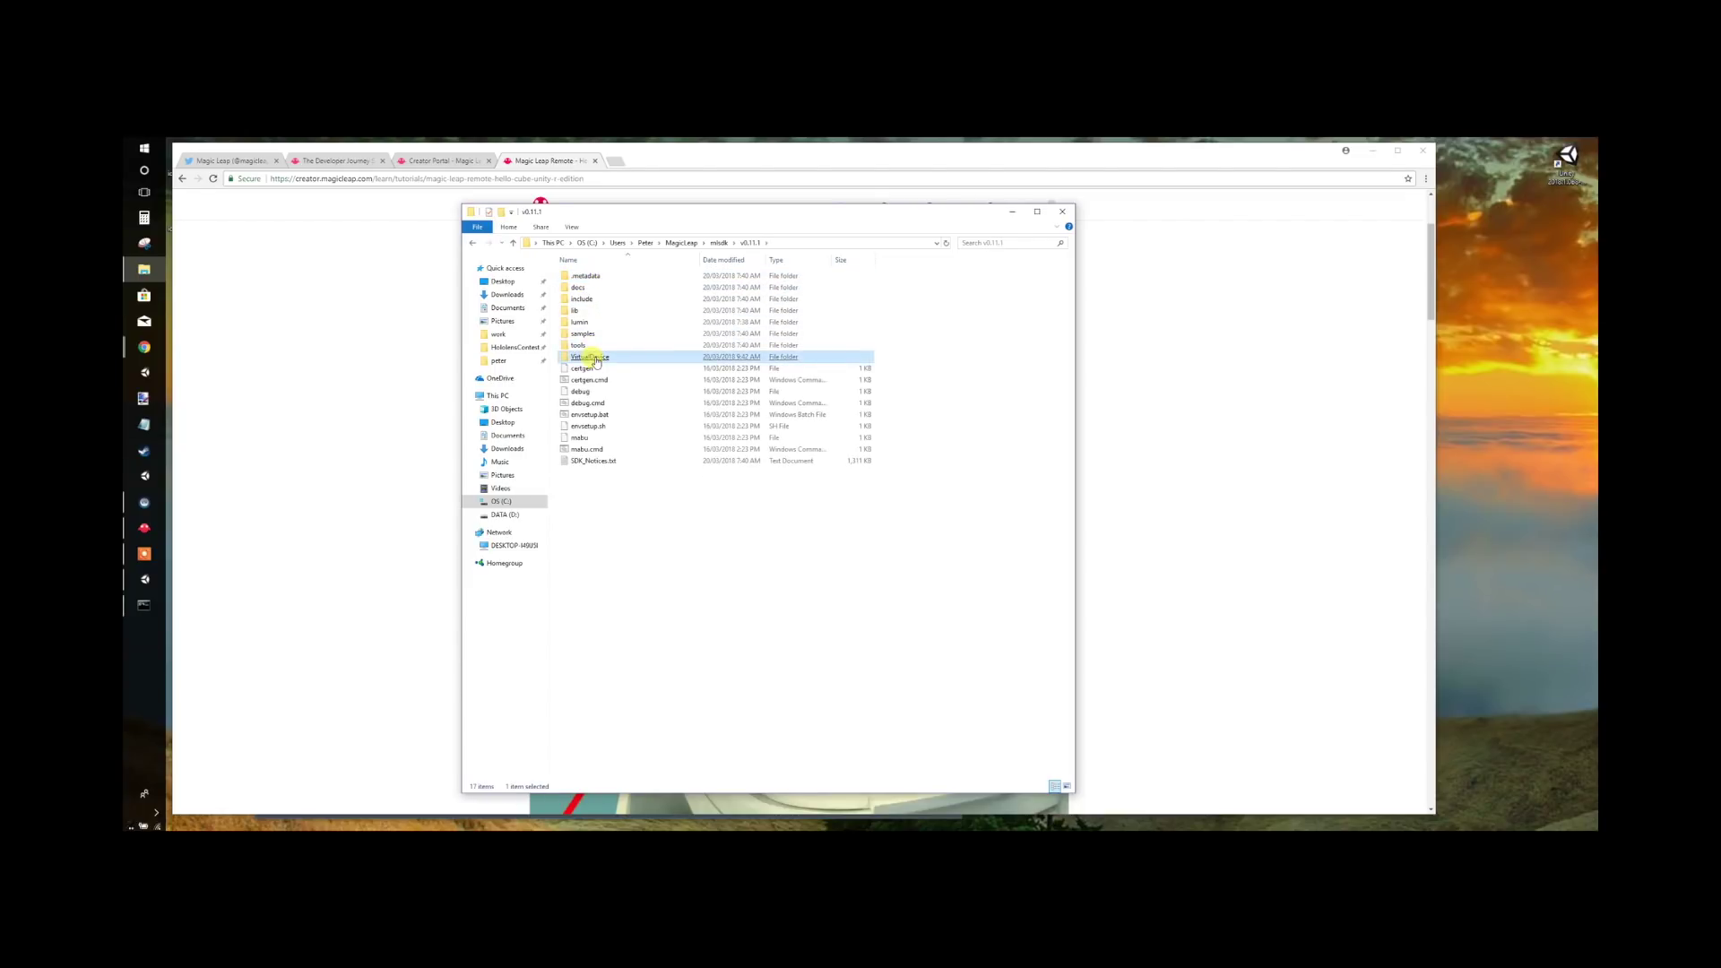
double_click(587, 357)
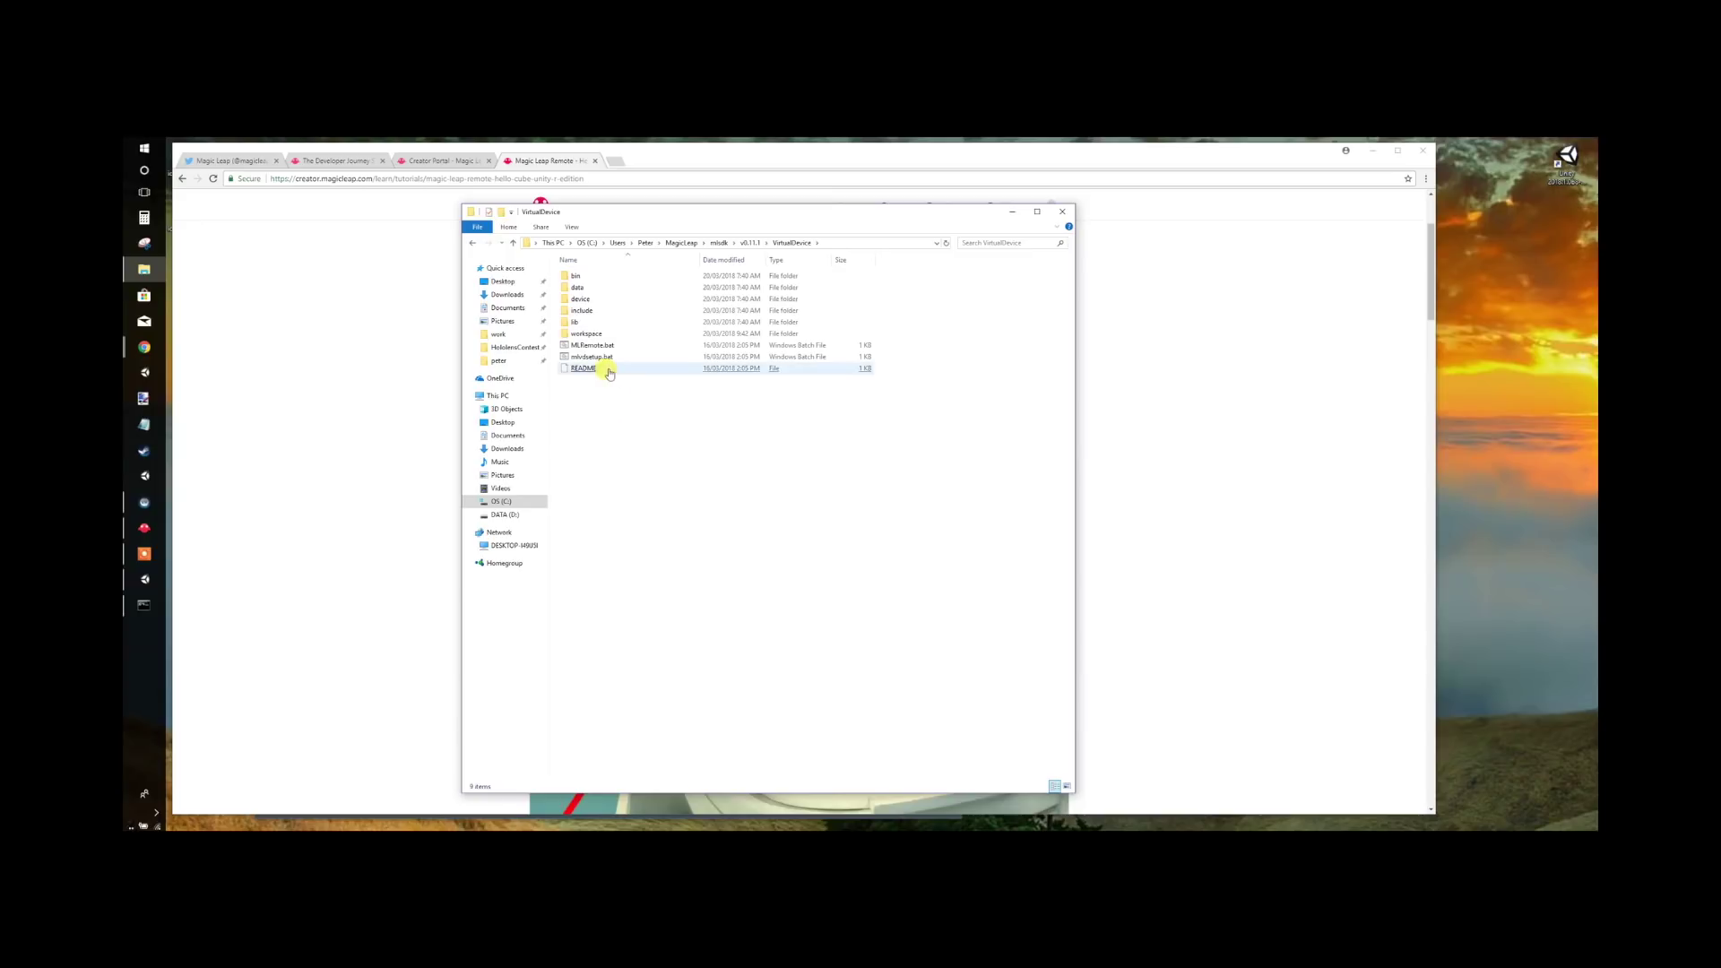
double_click(576, 276)
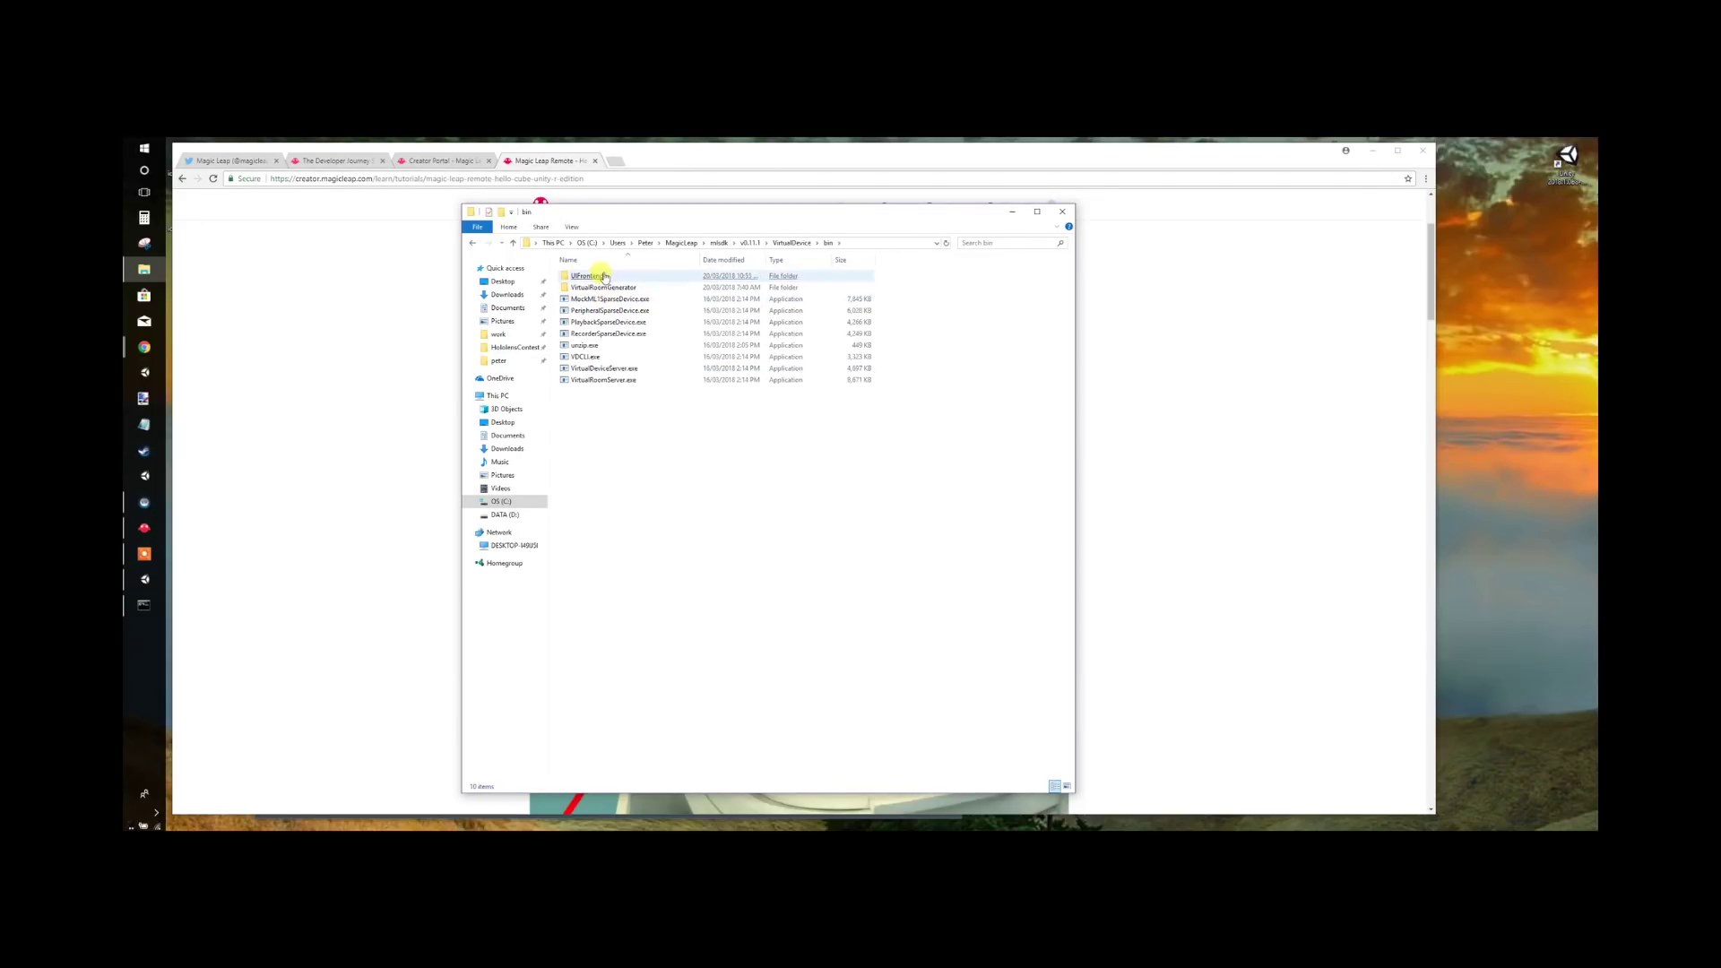
double_click(605, 276)
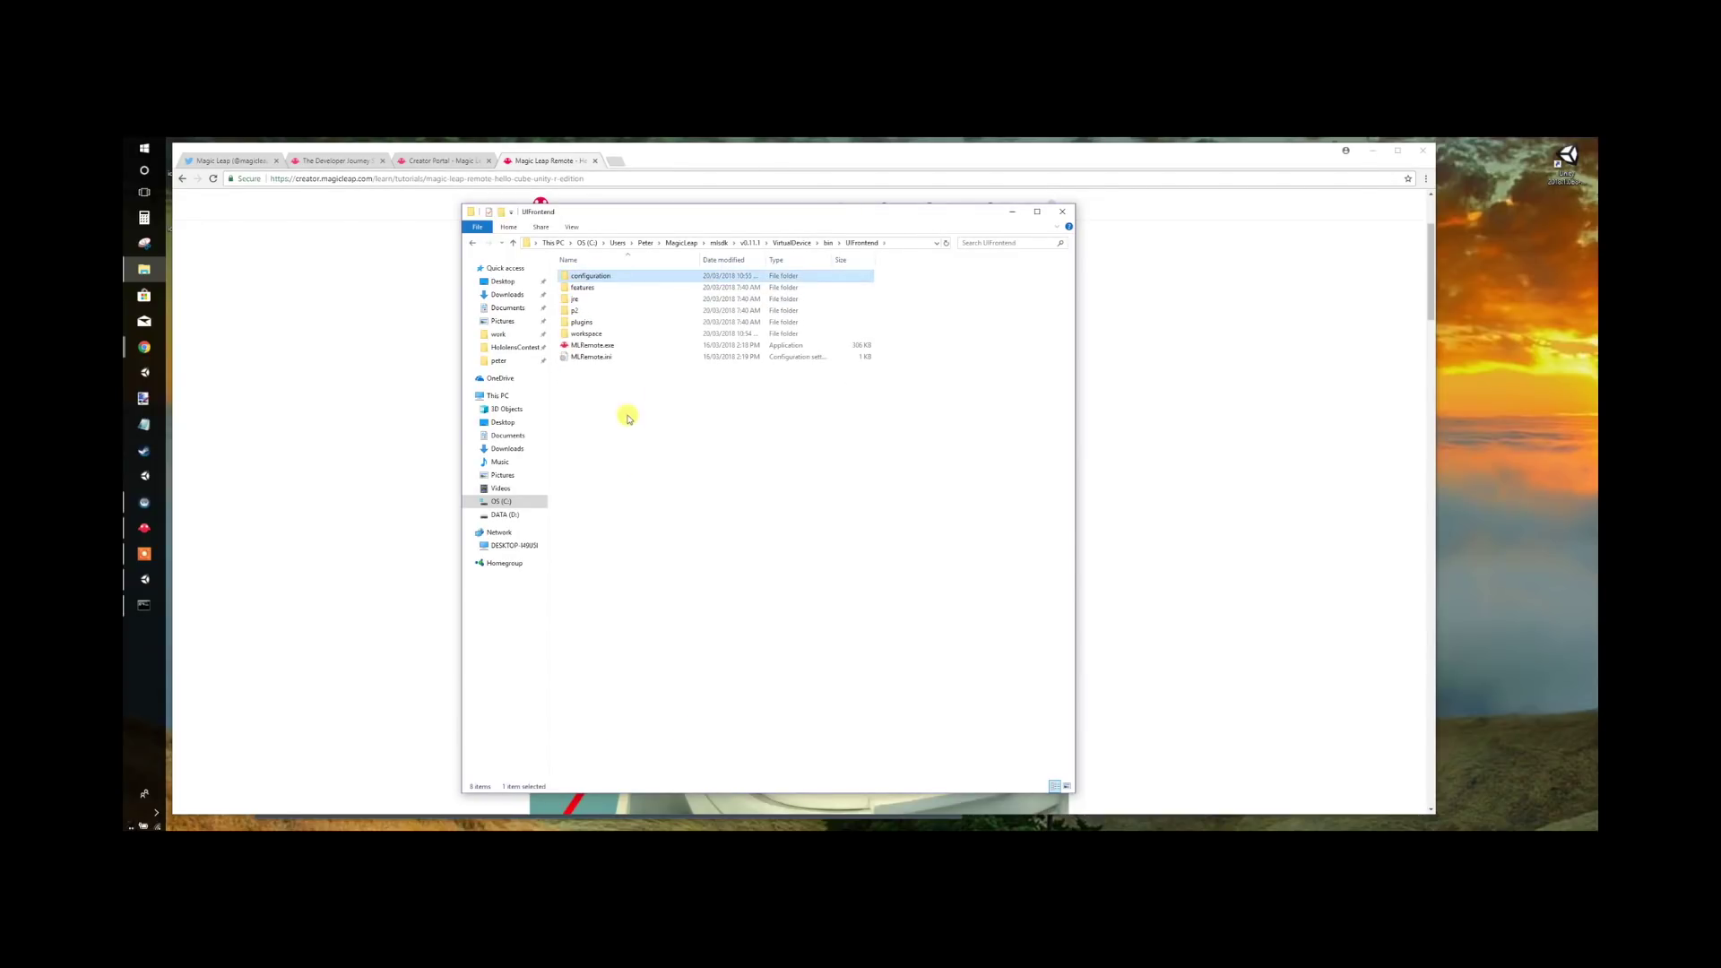
click(606, 347)
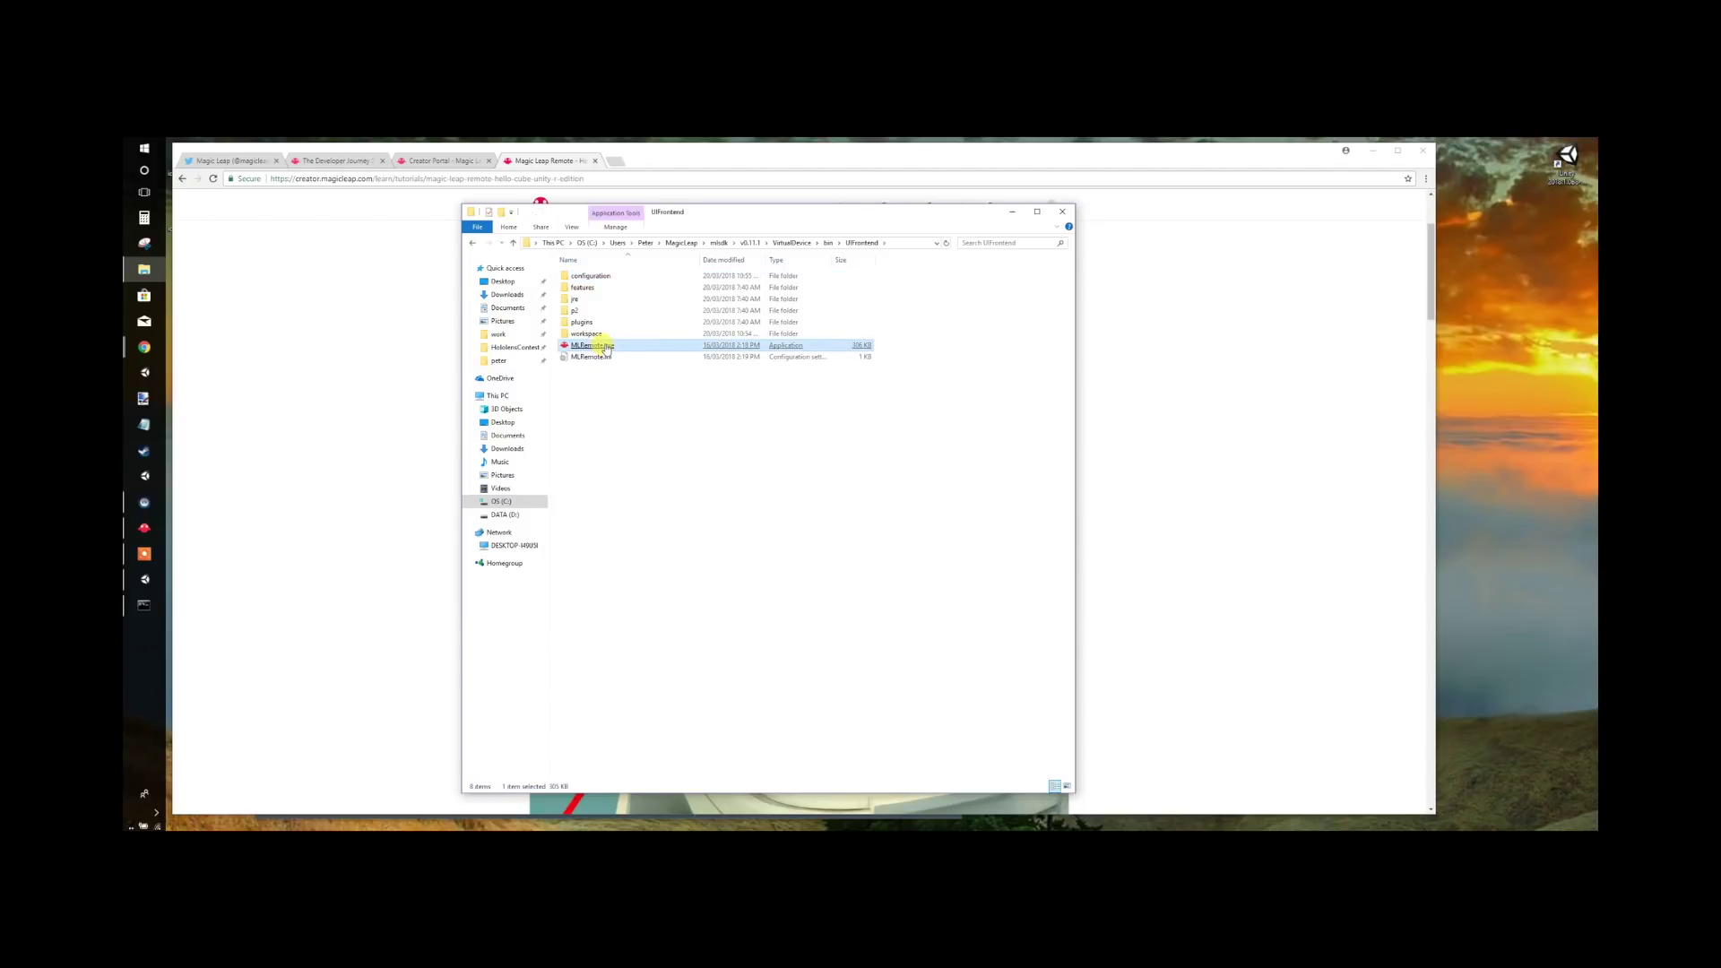
double_click(606, 347)
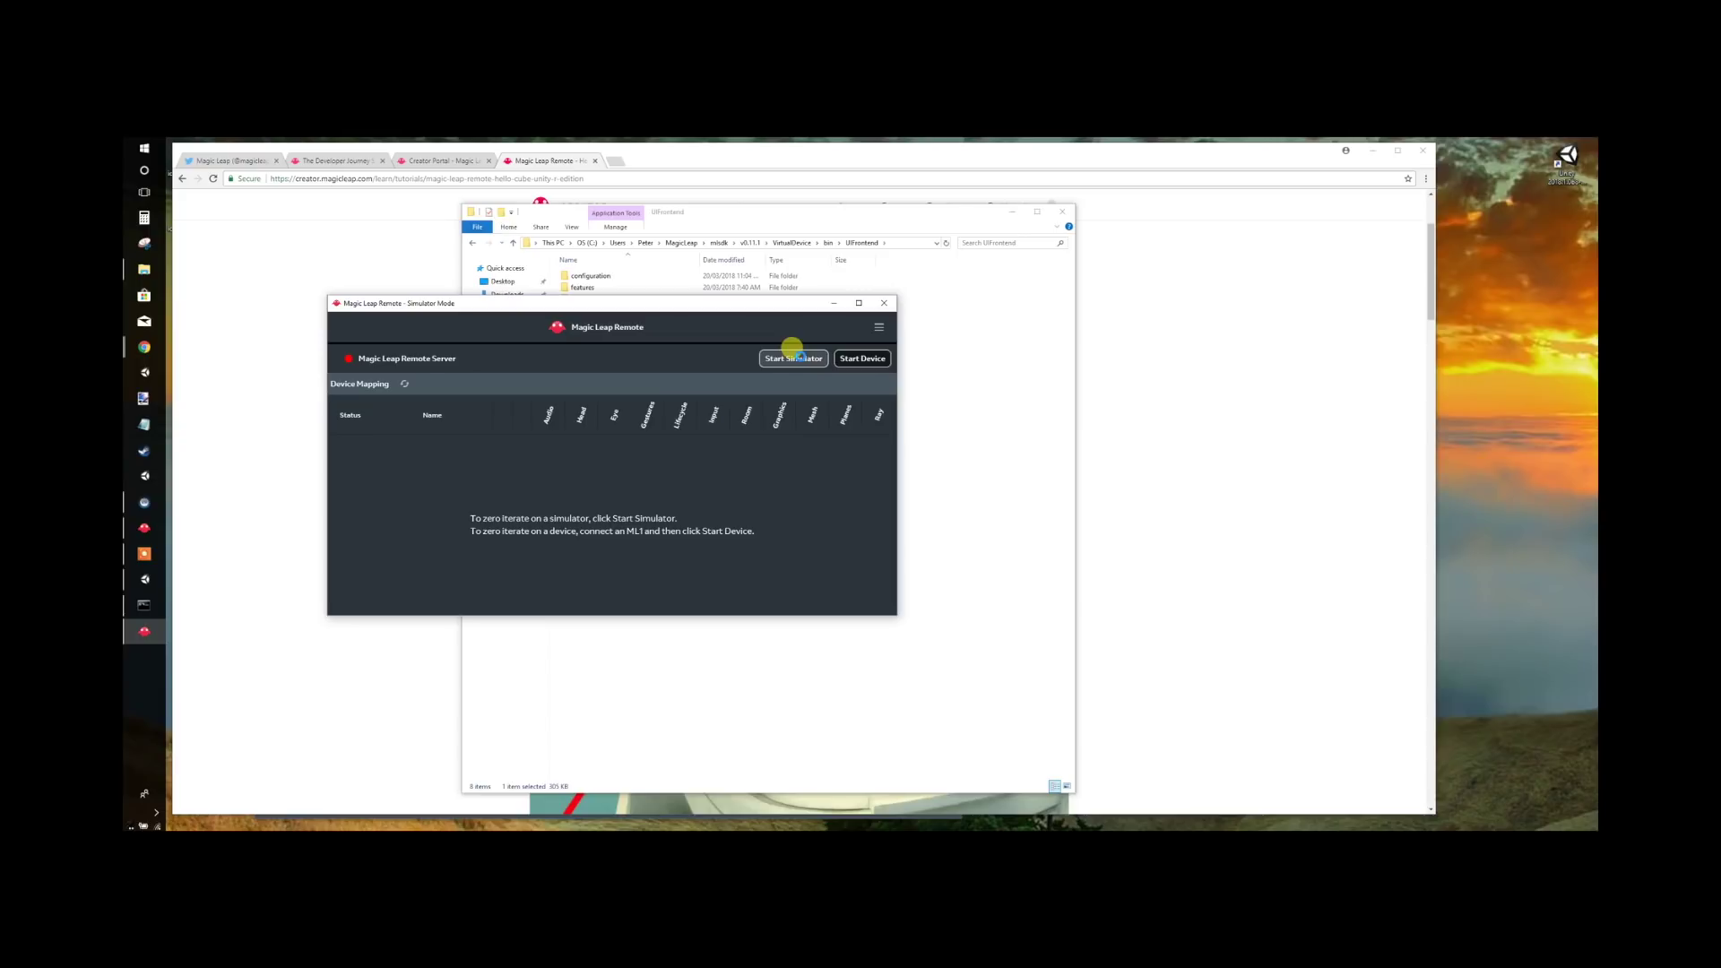
- Start the simulator from Magic Leap Remote, dismiss the error dialog, and bring the Simulator window to the front
click(794, 357)
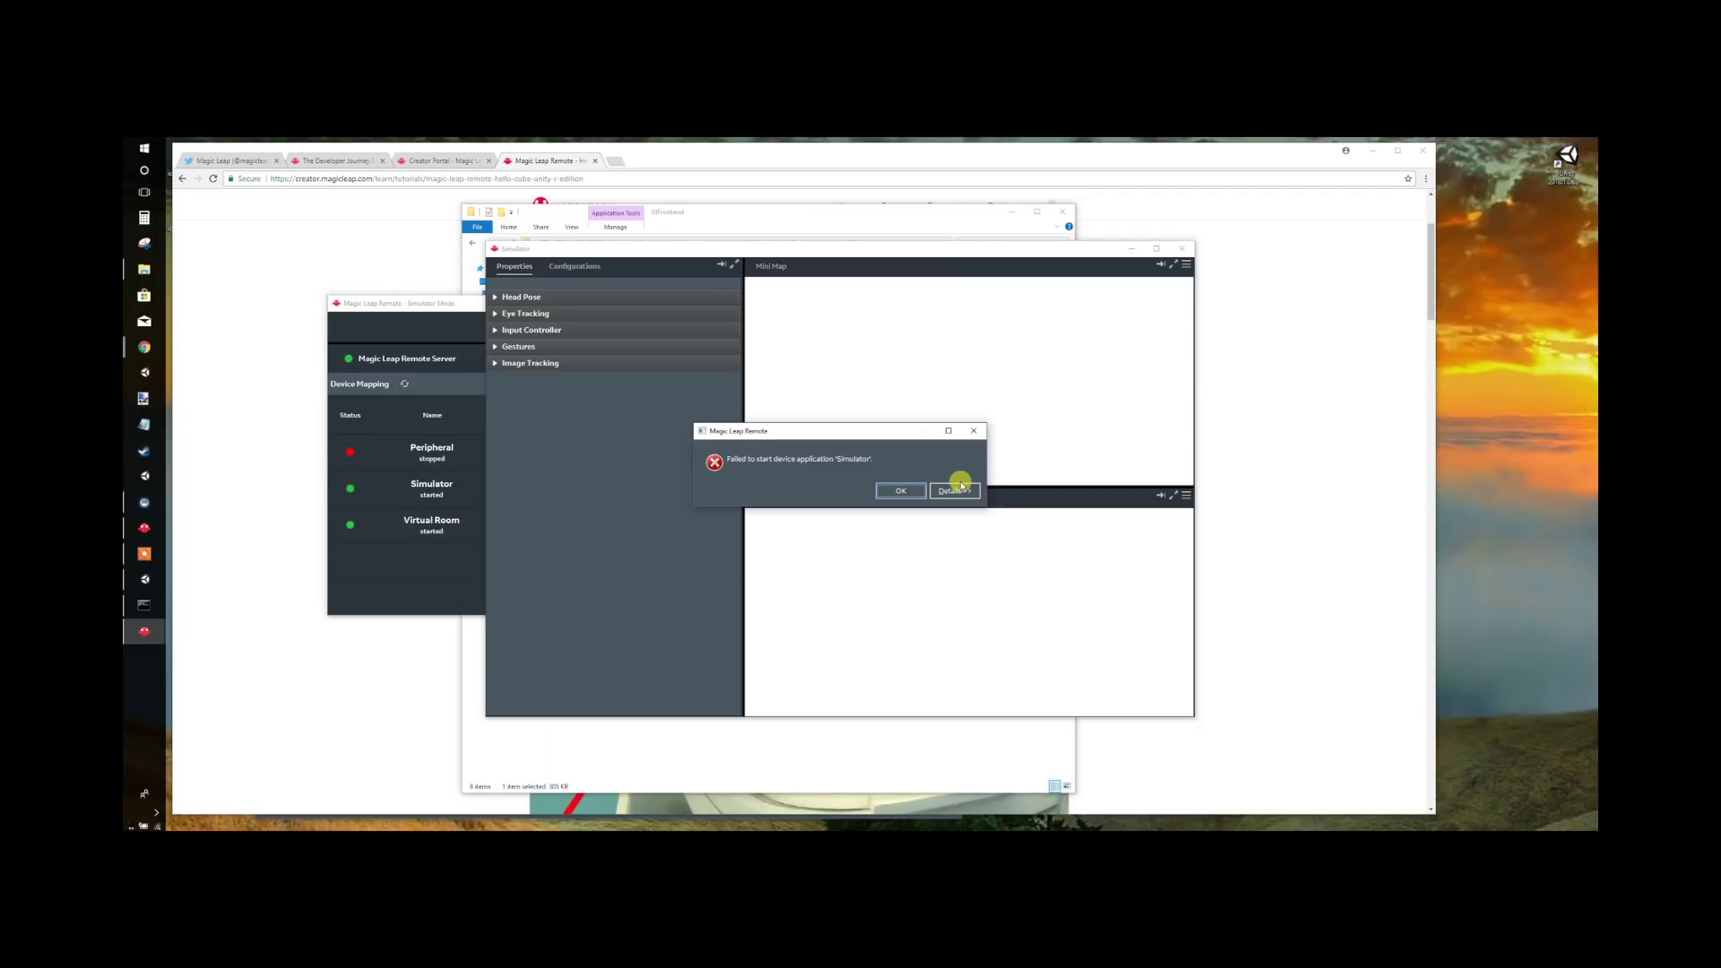
click(896, 491)
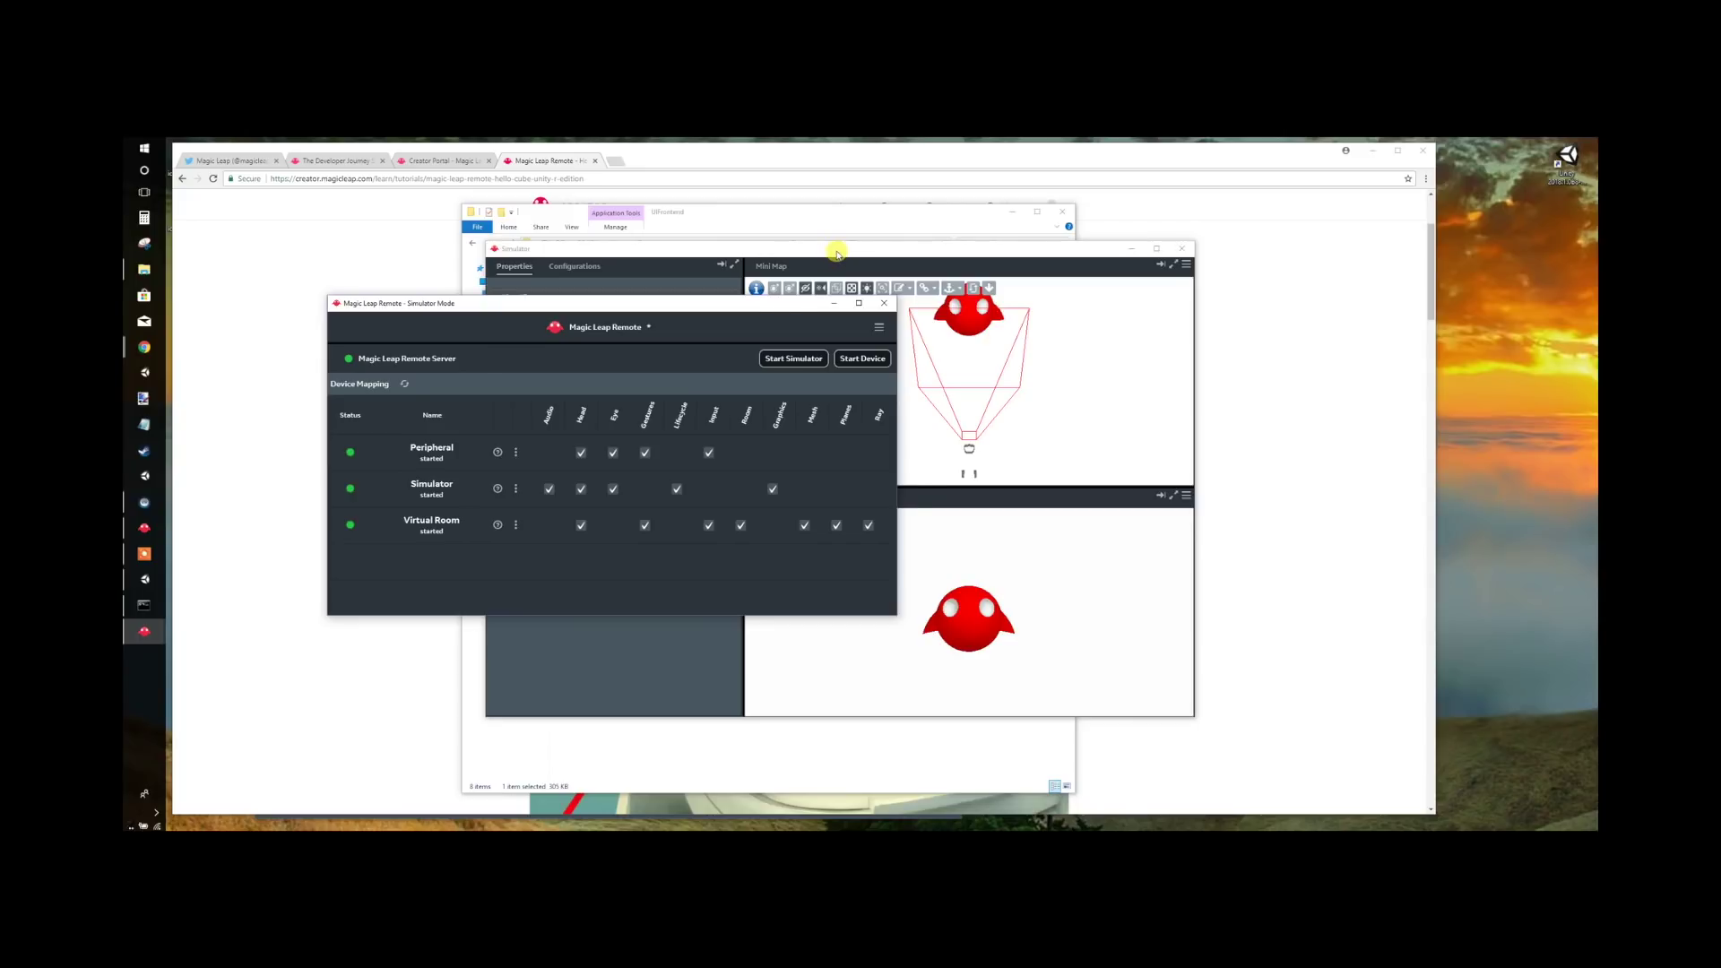
click(836, 254)
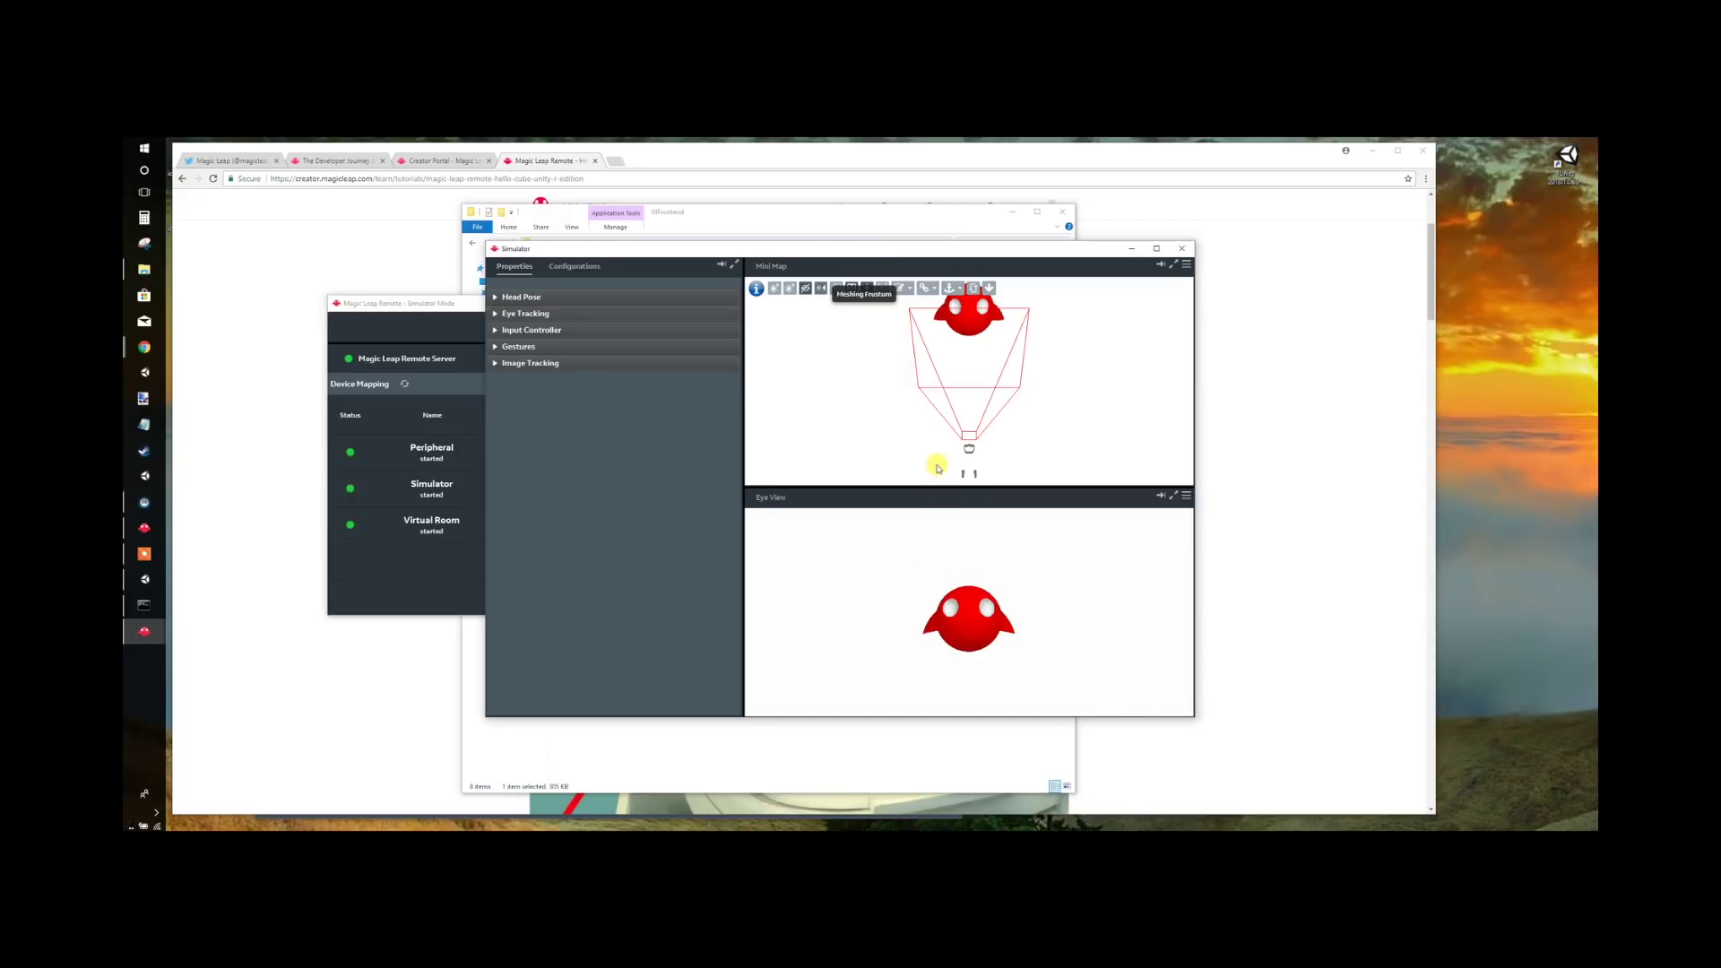
drag(987, 411, 948, 448)
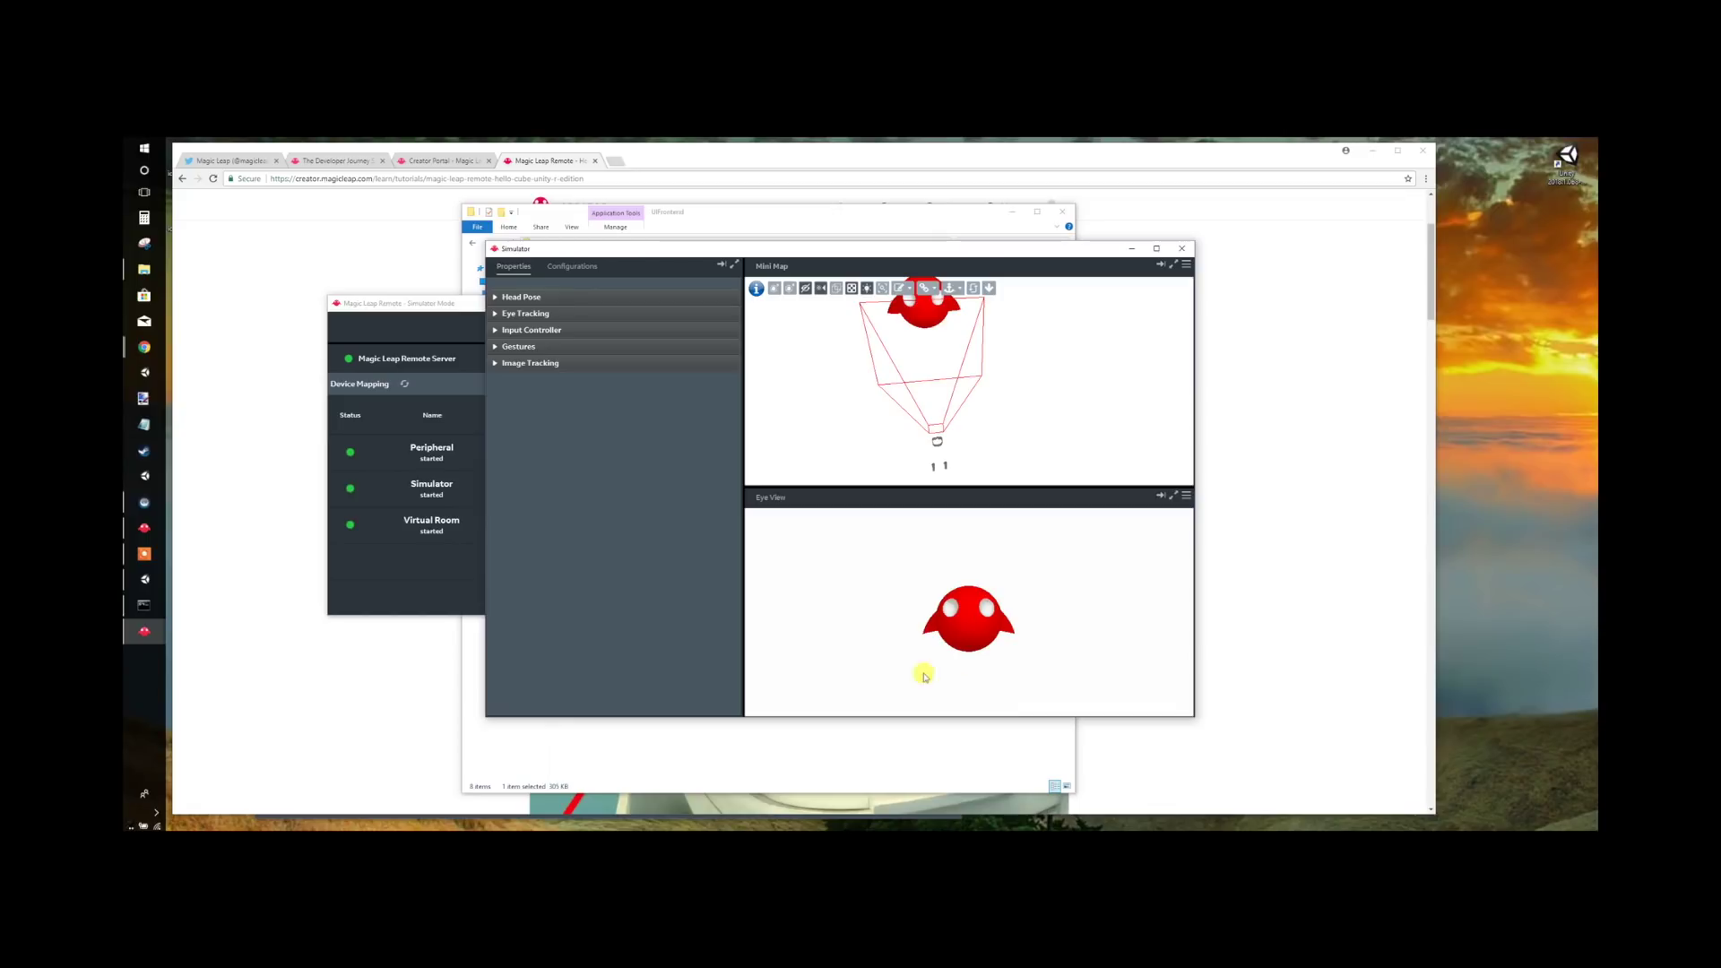
click(957, 624)
drag(957, 623, 962, 608)
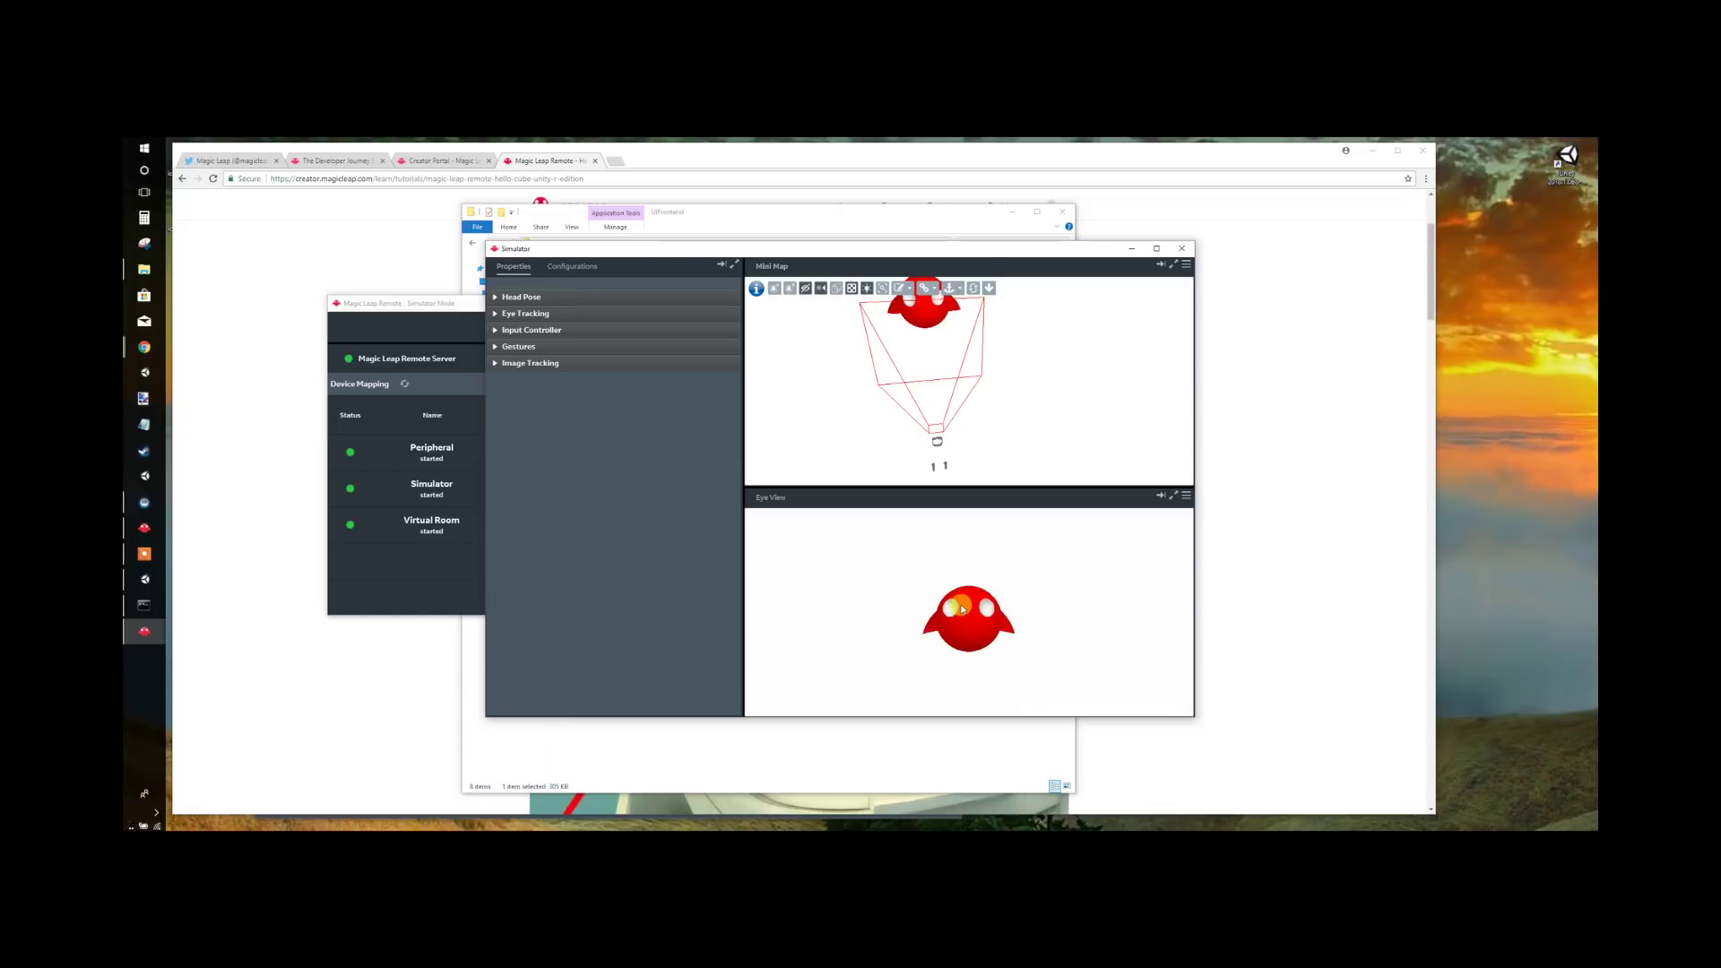
- Load the example room CouchRoom.room into the simulator
click(774, 288)
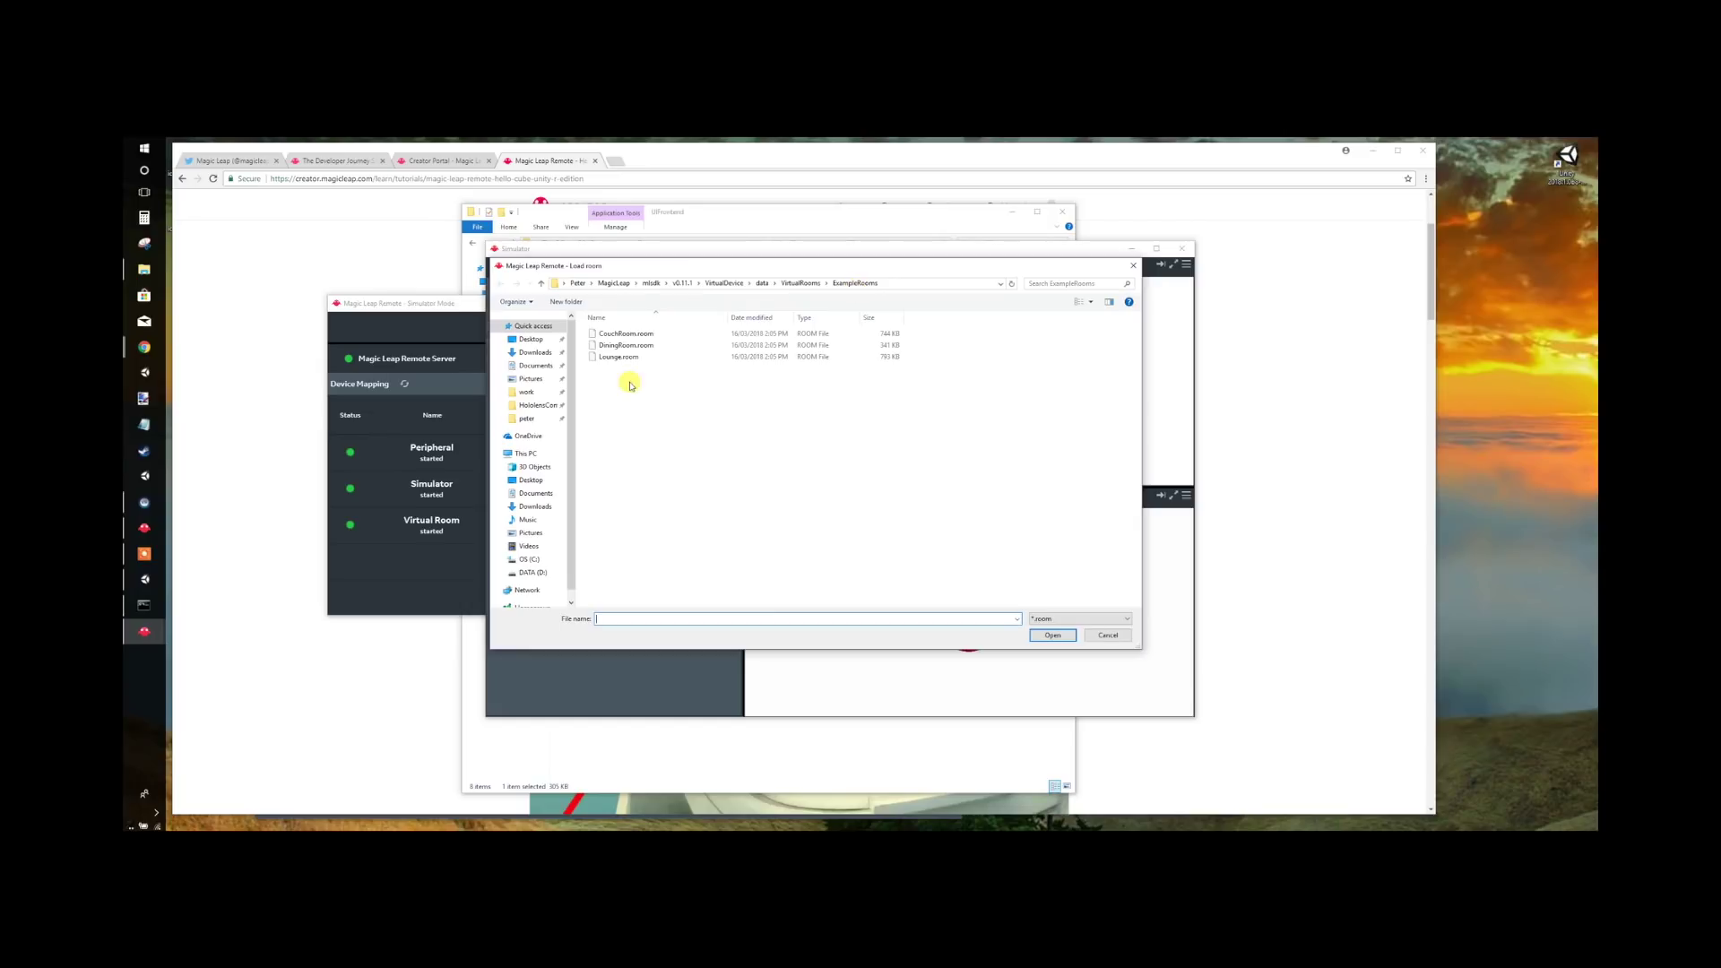
click(639, 335)
double_click(639, 335)
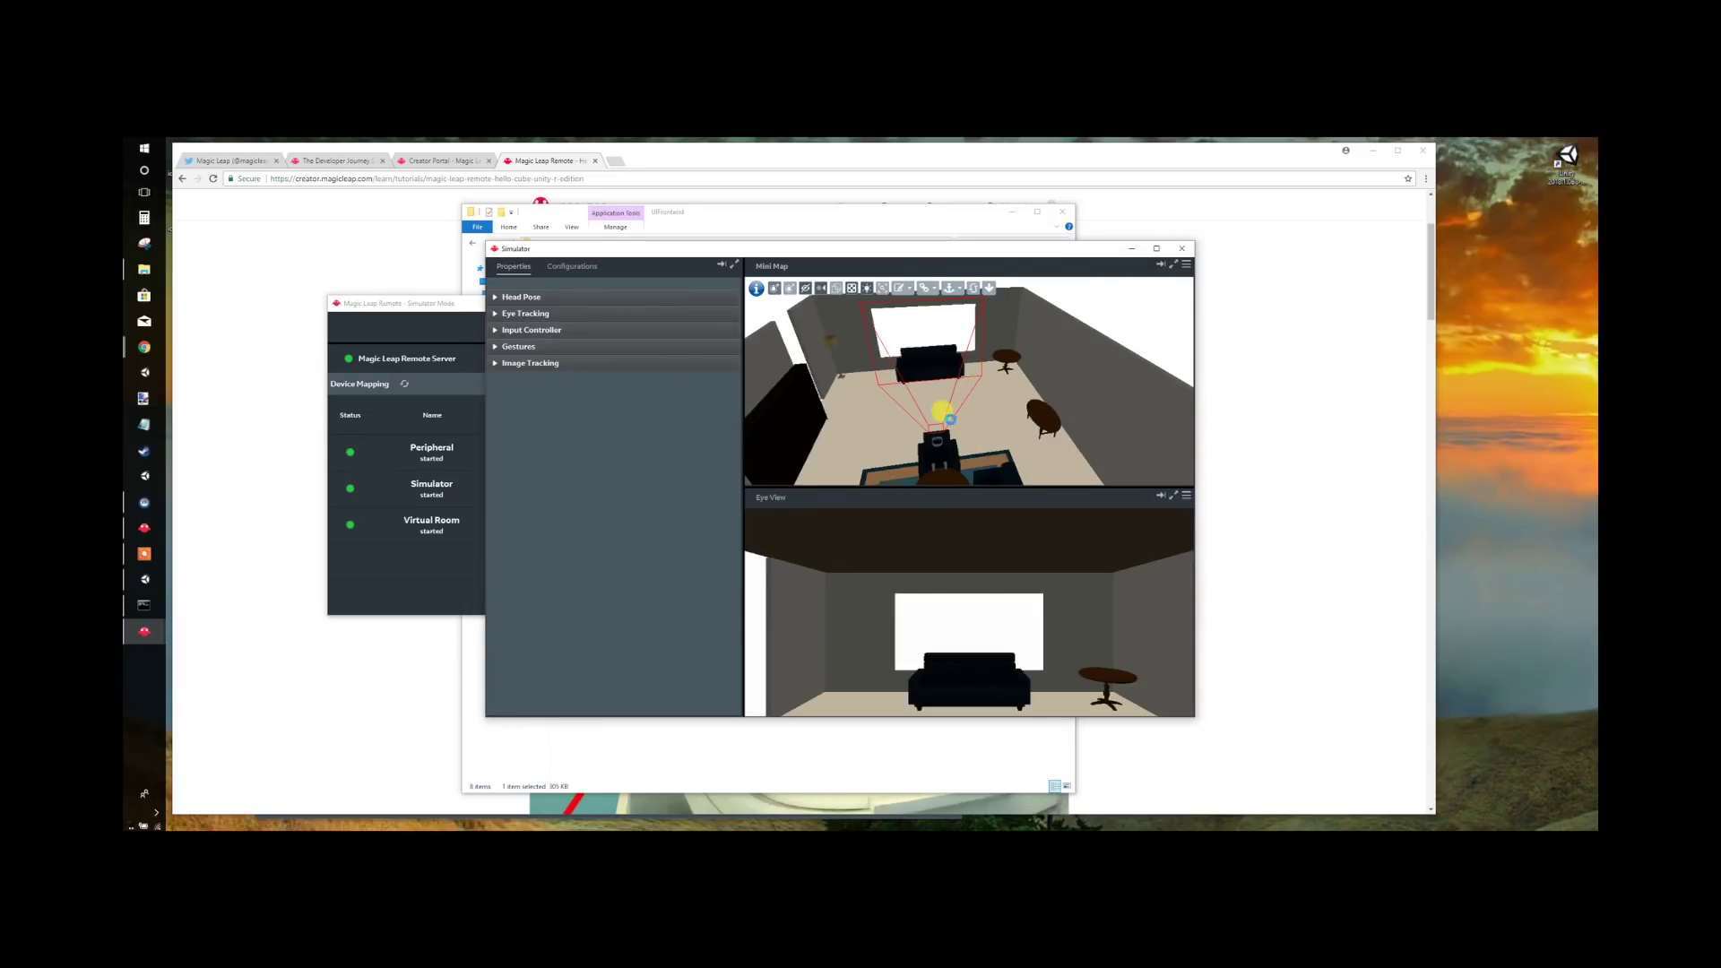
drag(972, 404, 996, 368)
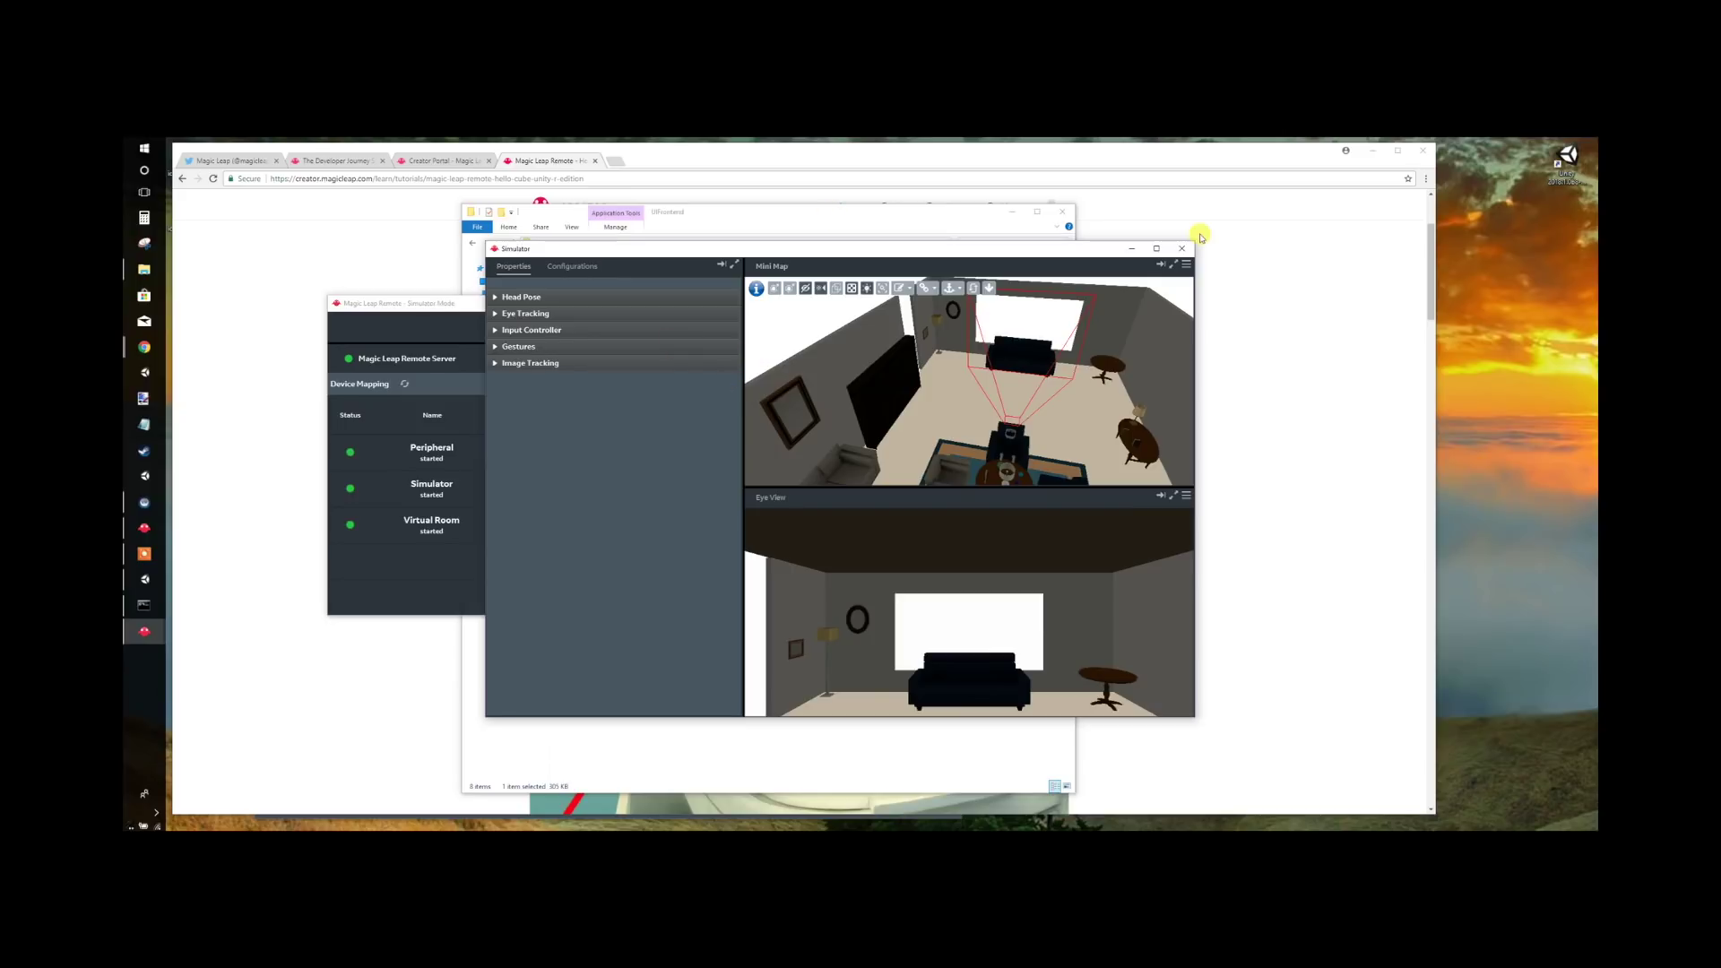
- Return to the browser tutorial and open the Unity 2018.1 Magic Leap Technology Preview link in a new tab to view its latest release download
click(1241, 273)
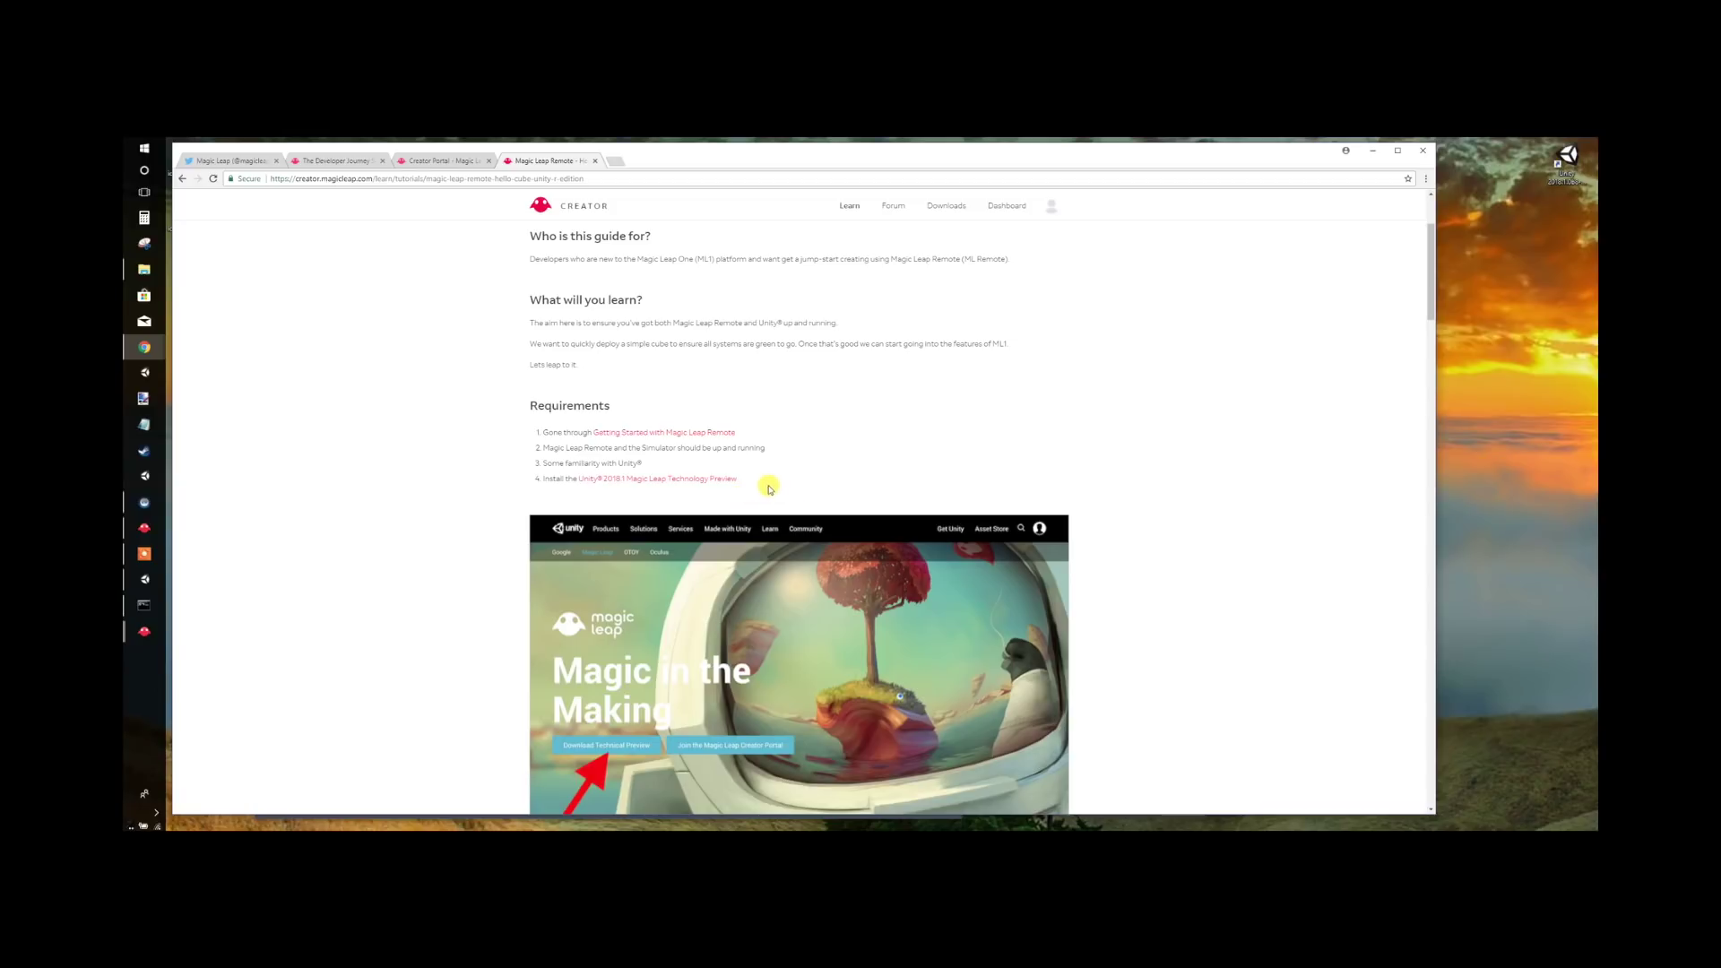
right_click(642, 483)
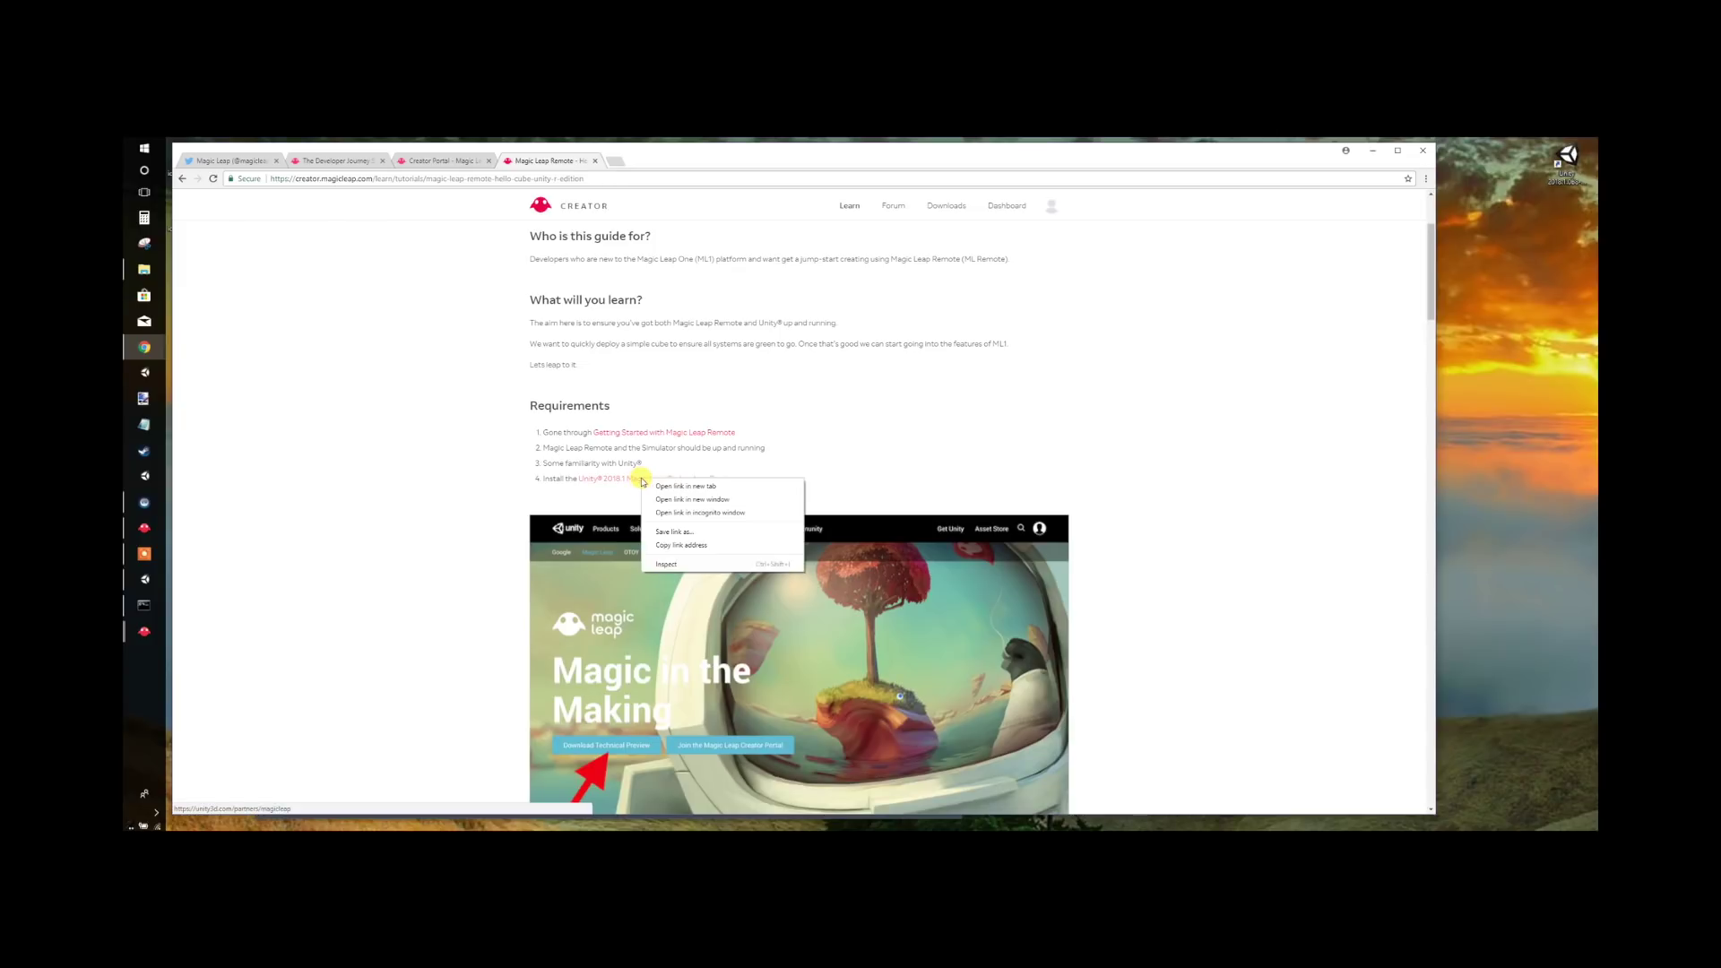
click(664, 487)
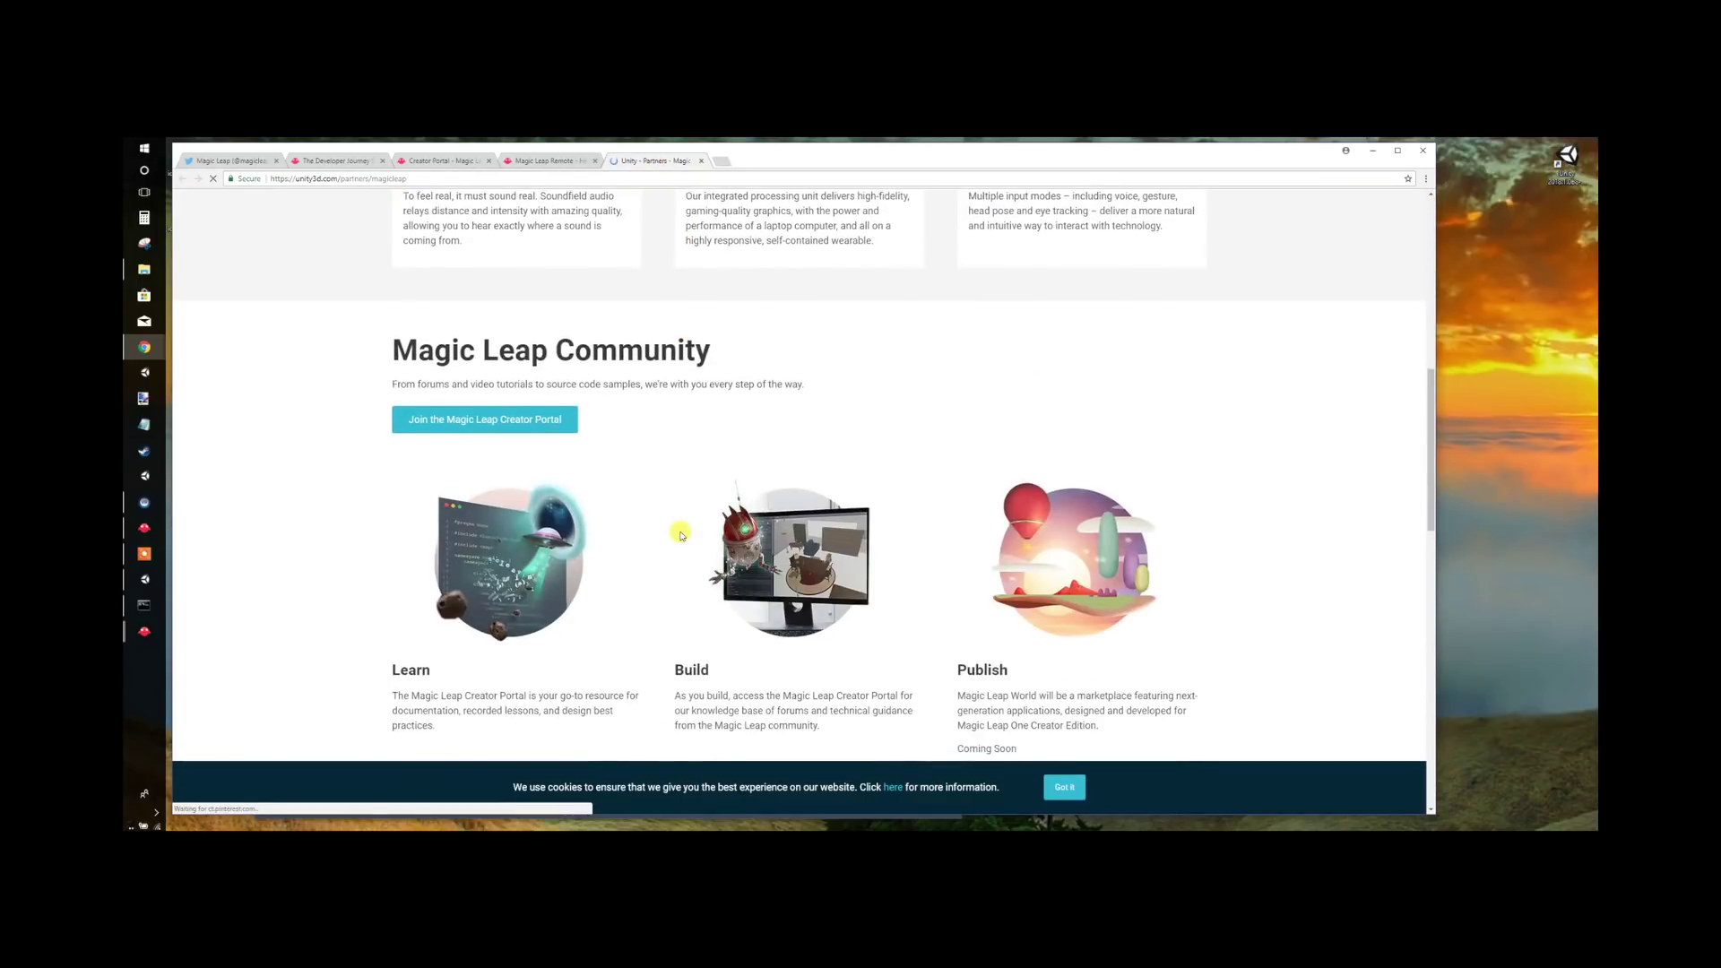
scroll(632, 562, down, 2)
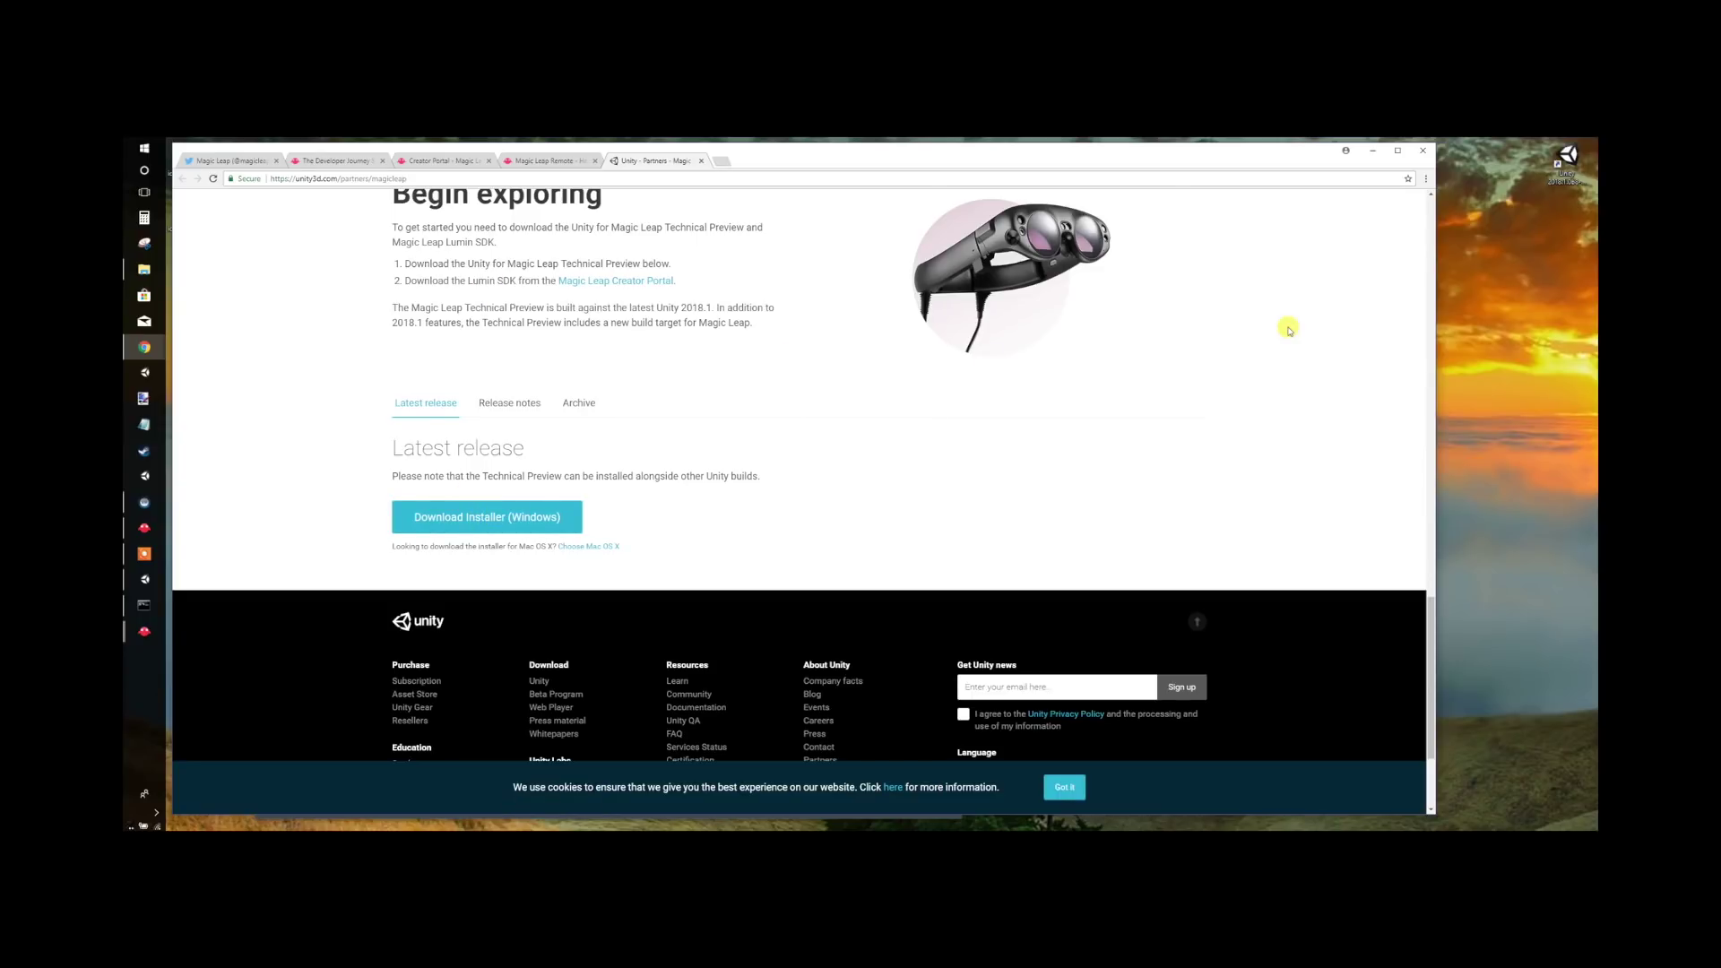
- Launch the Unity Magic Leap preview, create a 3D project named HelloML in C:\work\MagicLeap, and clear its console
click(1562, 170)
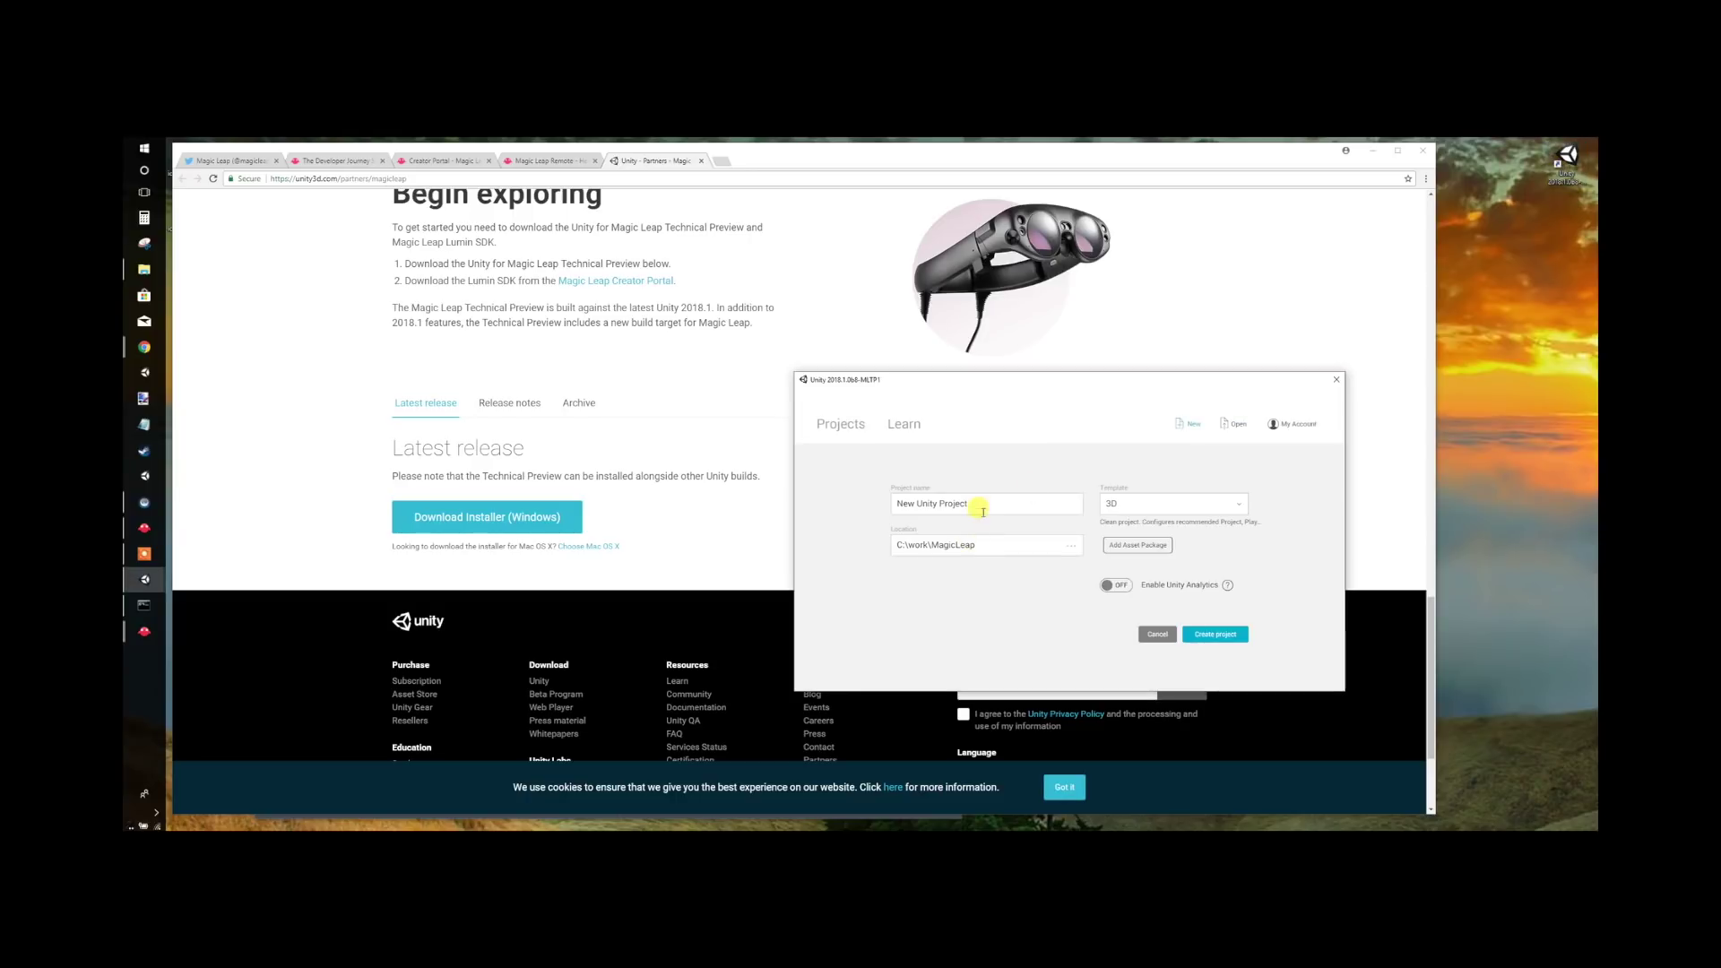
click(976, 507)
text(HelloML)
click(1217, 633)
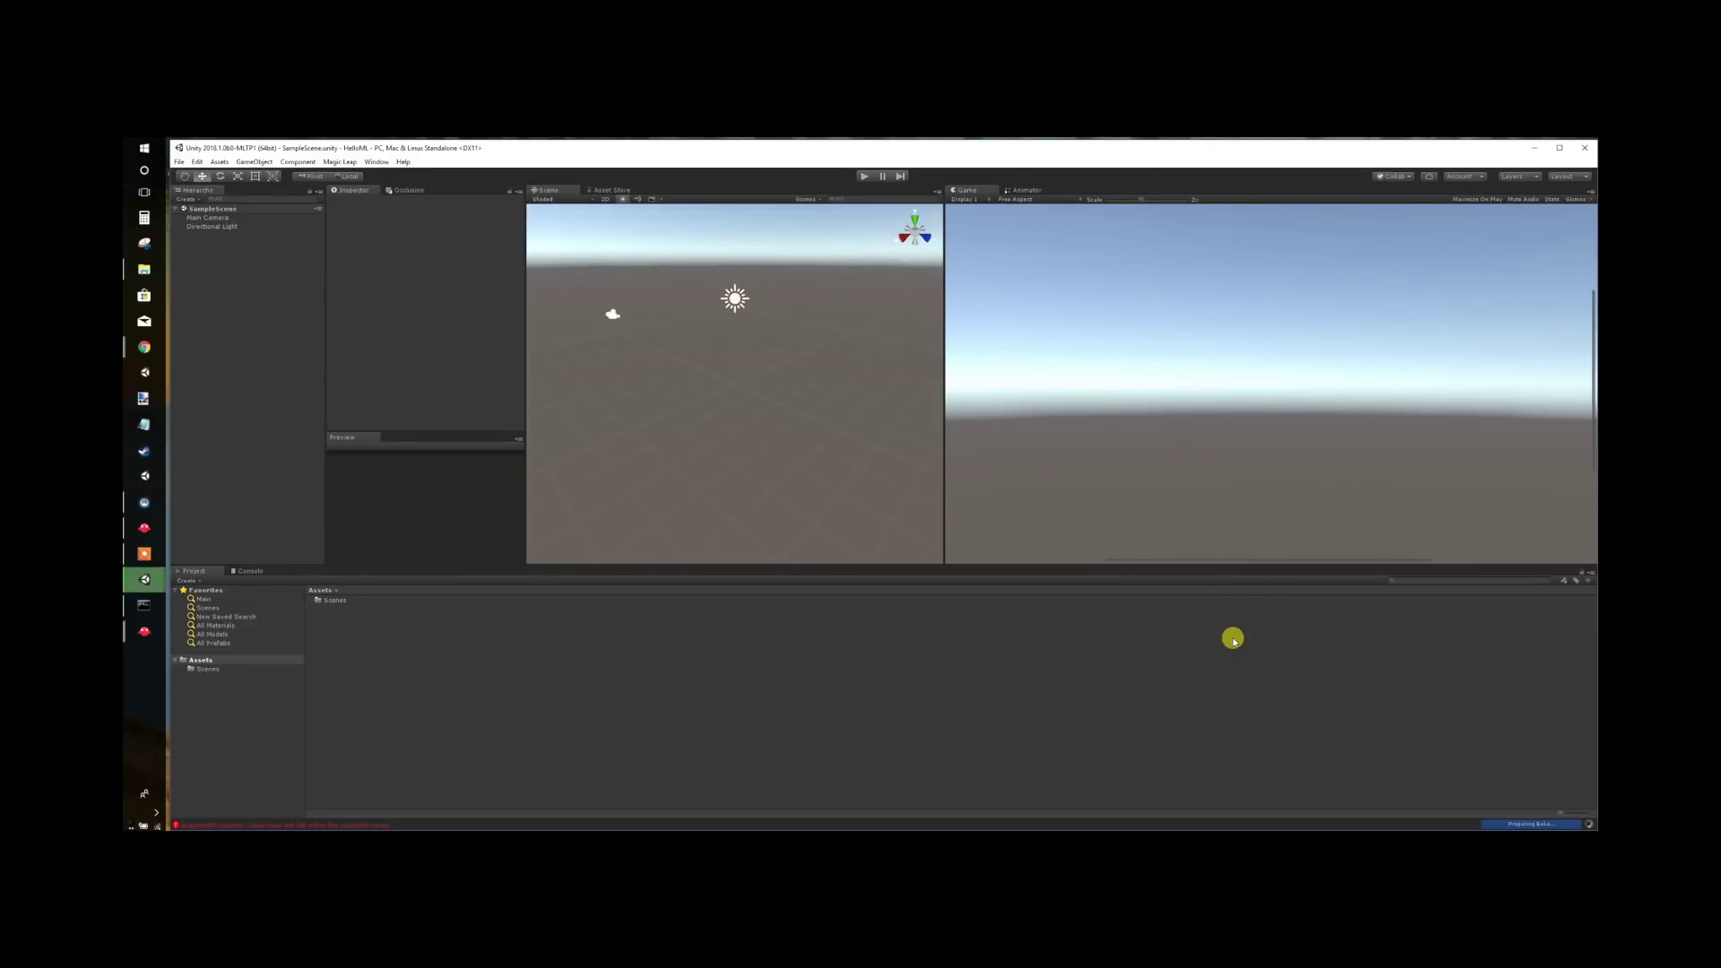
click(245, 570)
click(191, 579)
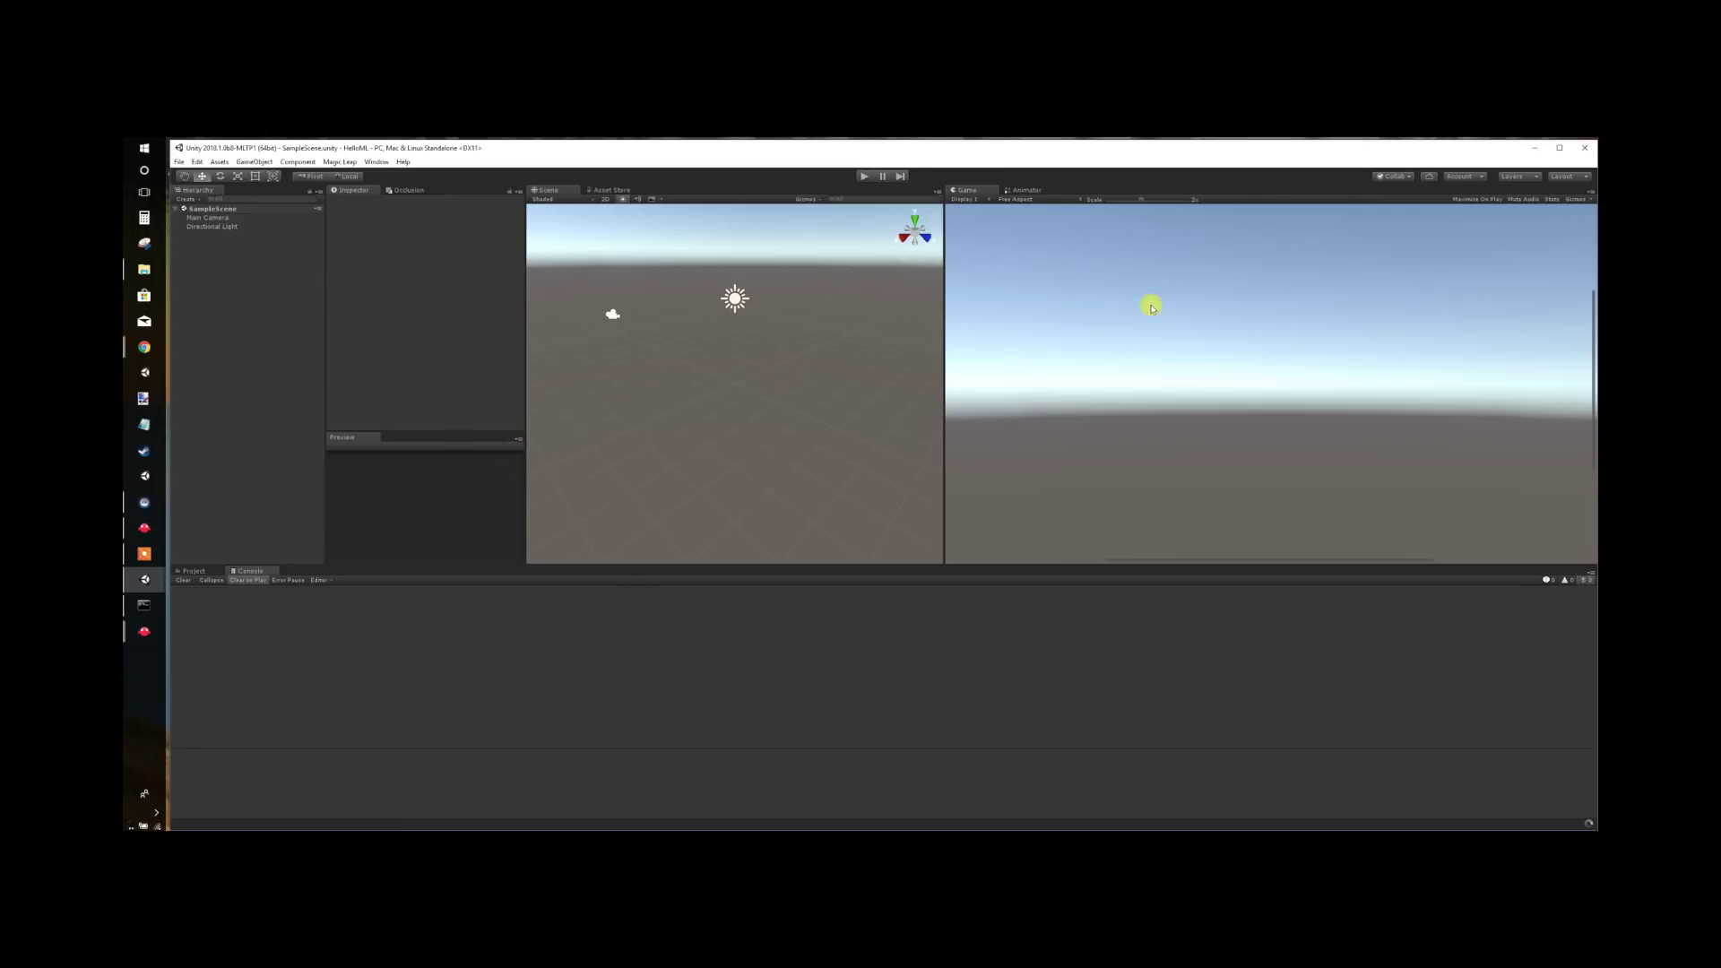
- Minimize Unity, return to the Hello, Cube! tutorial in the browser, and view its Open Unity section
click(1534, 149)
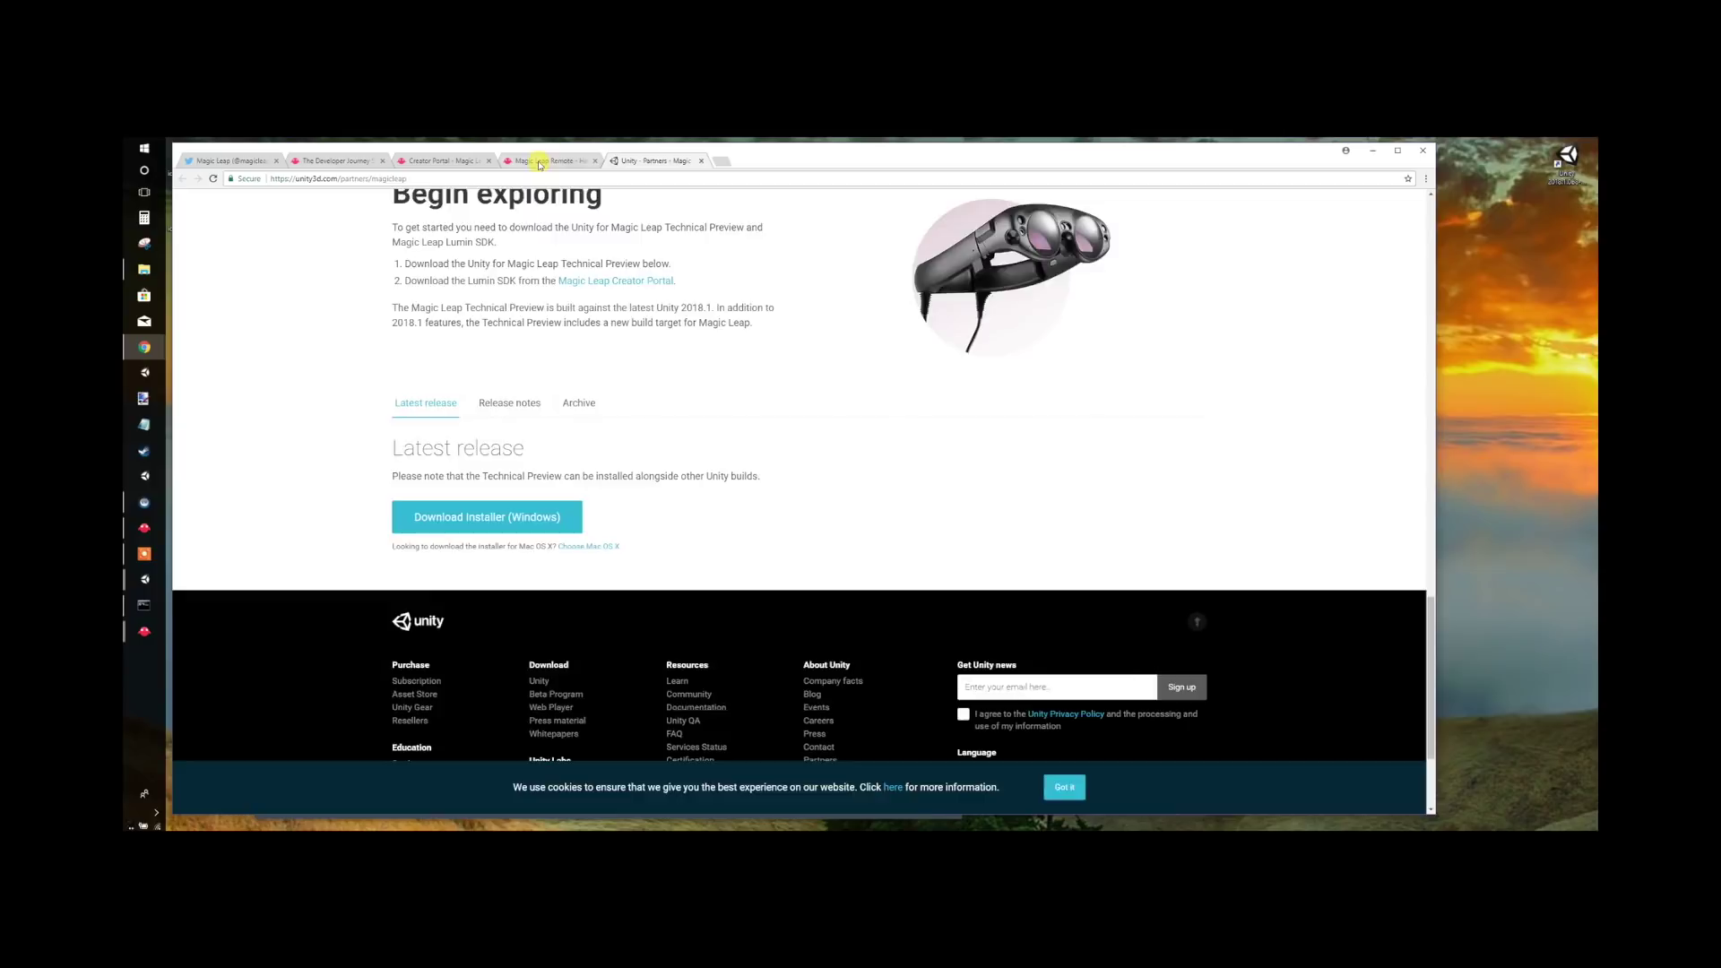
click(539, 163)
scroll(955, 485, down, 3)
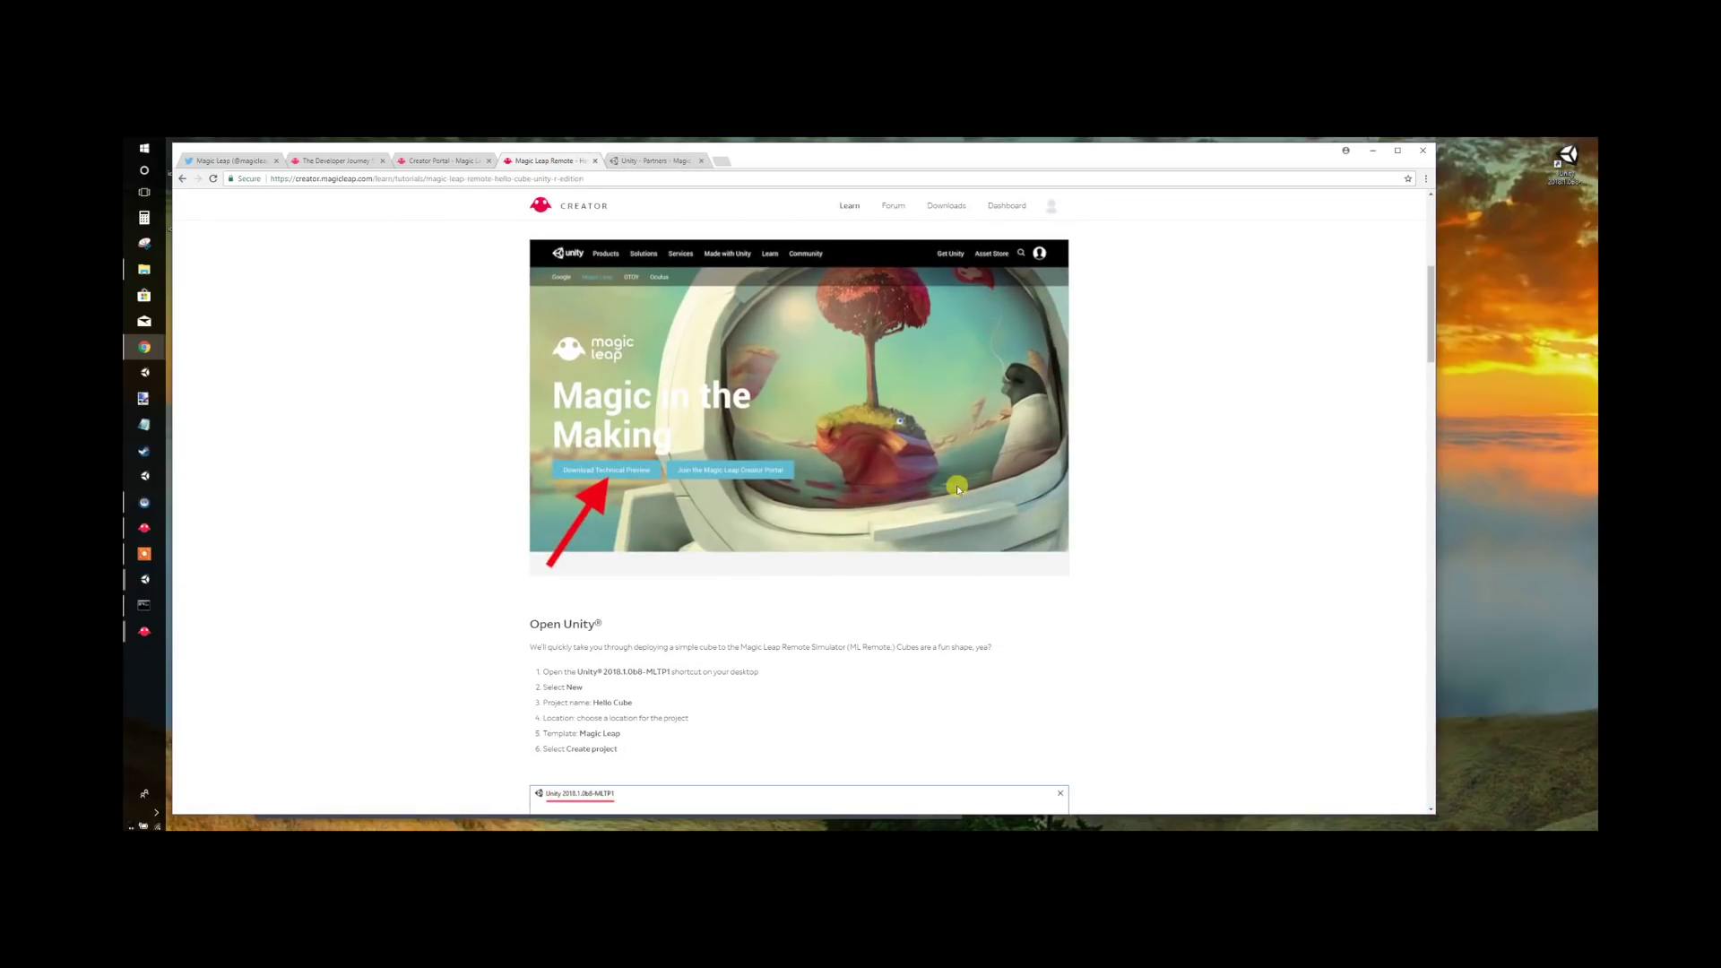
- Consult the tutorial's Project Setup section, switch to Unity, and add a 3D cube to SampleScene
scroll(753, 699, down, 3)
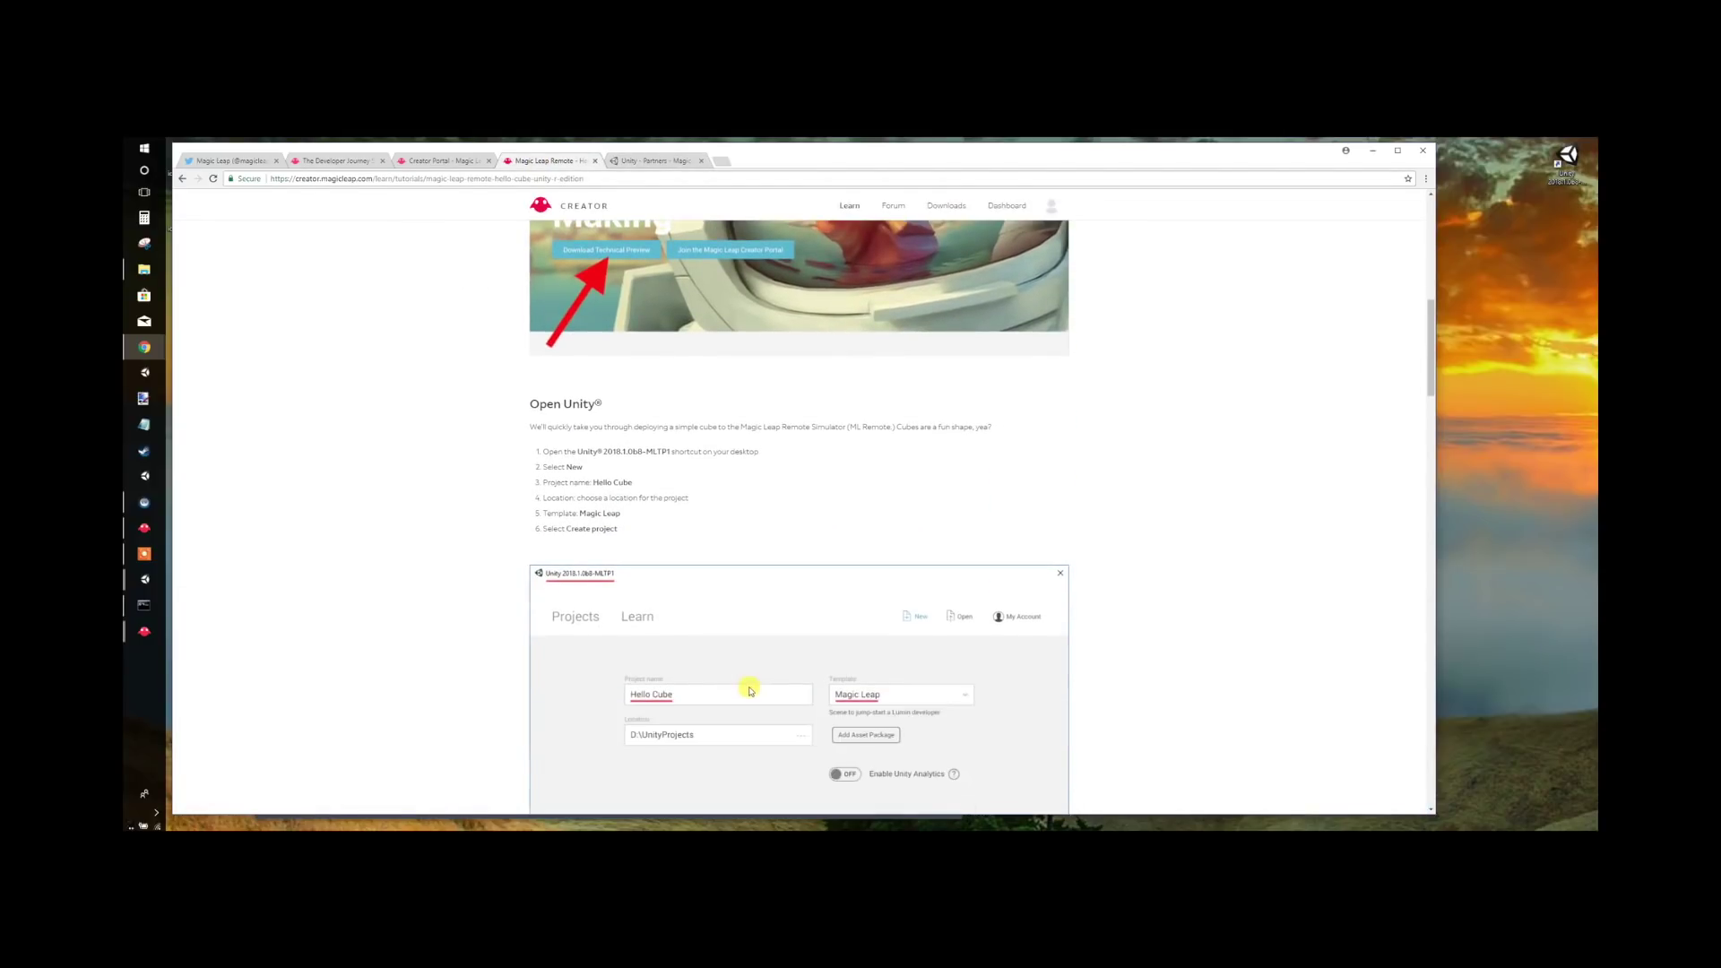
scroll(750, 690, down, 6)
scroll(746, 676, down, 2)
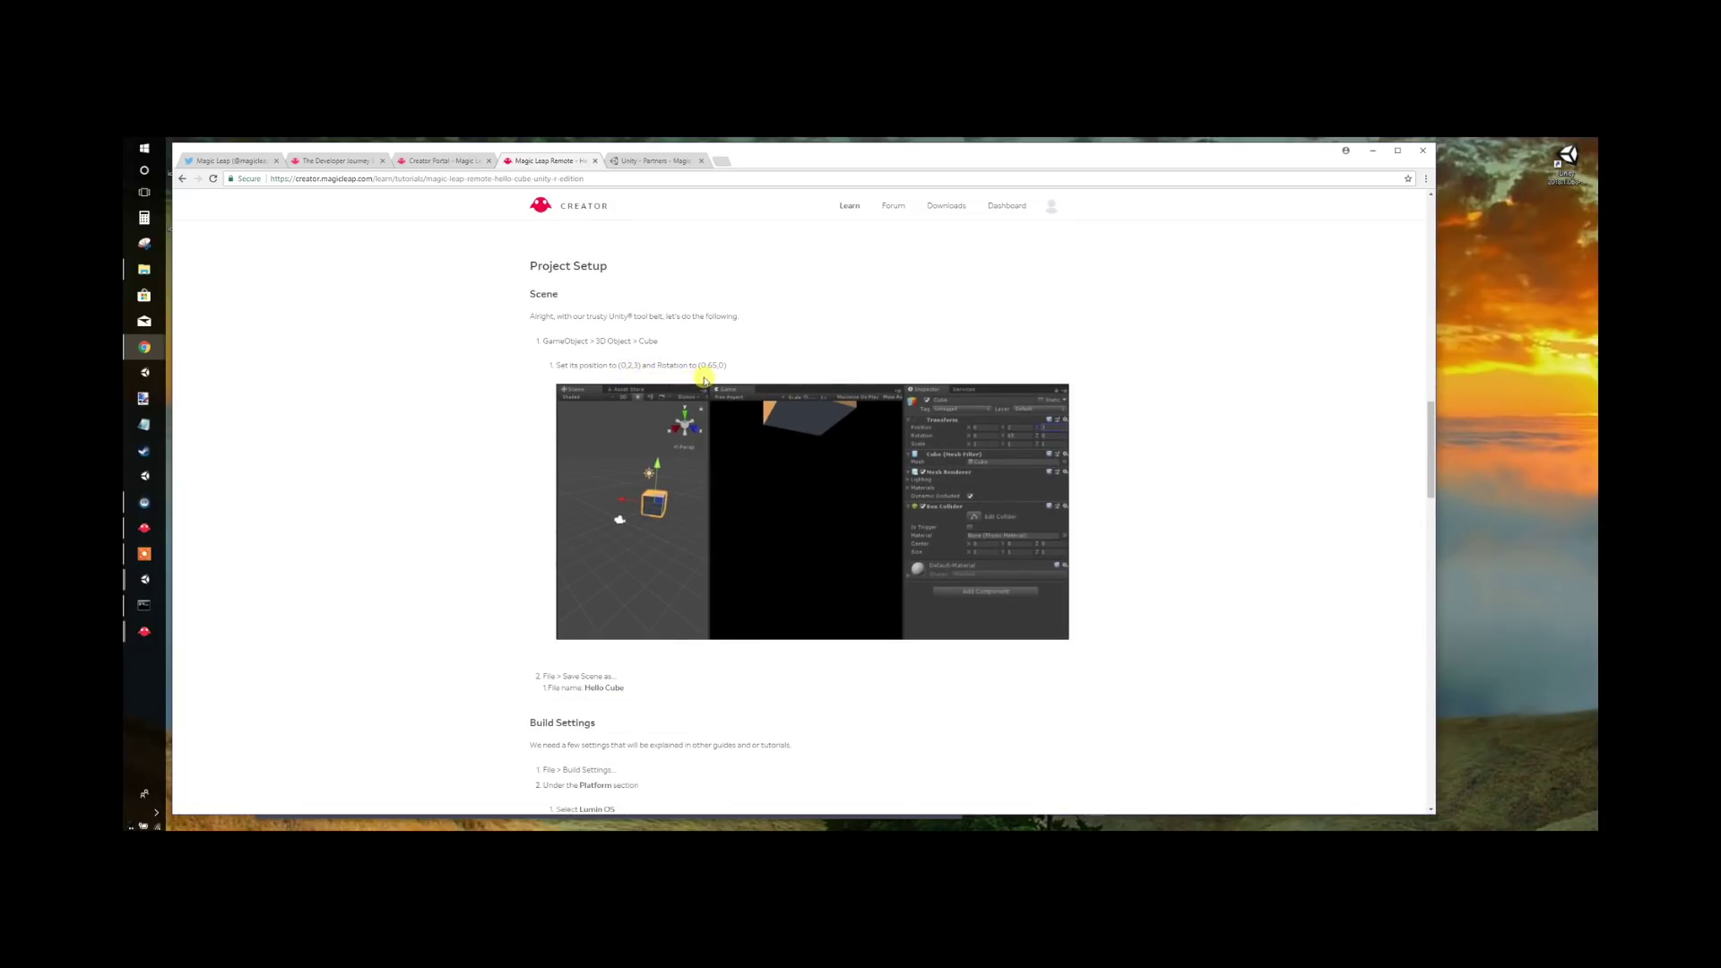
key(alt+Tab)
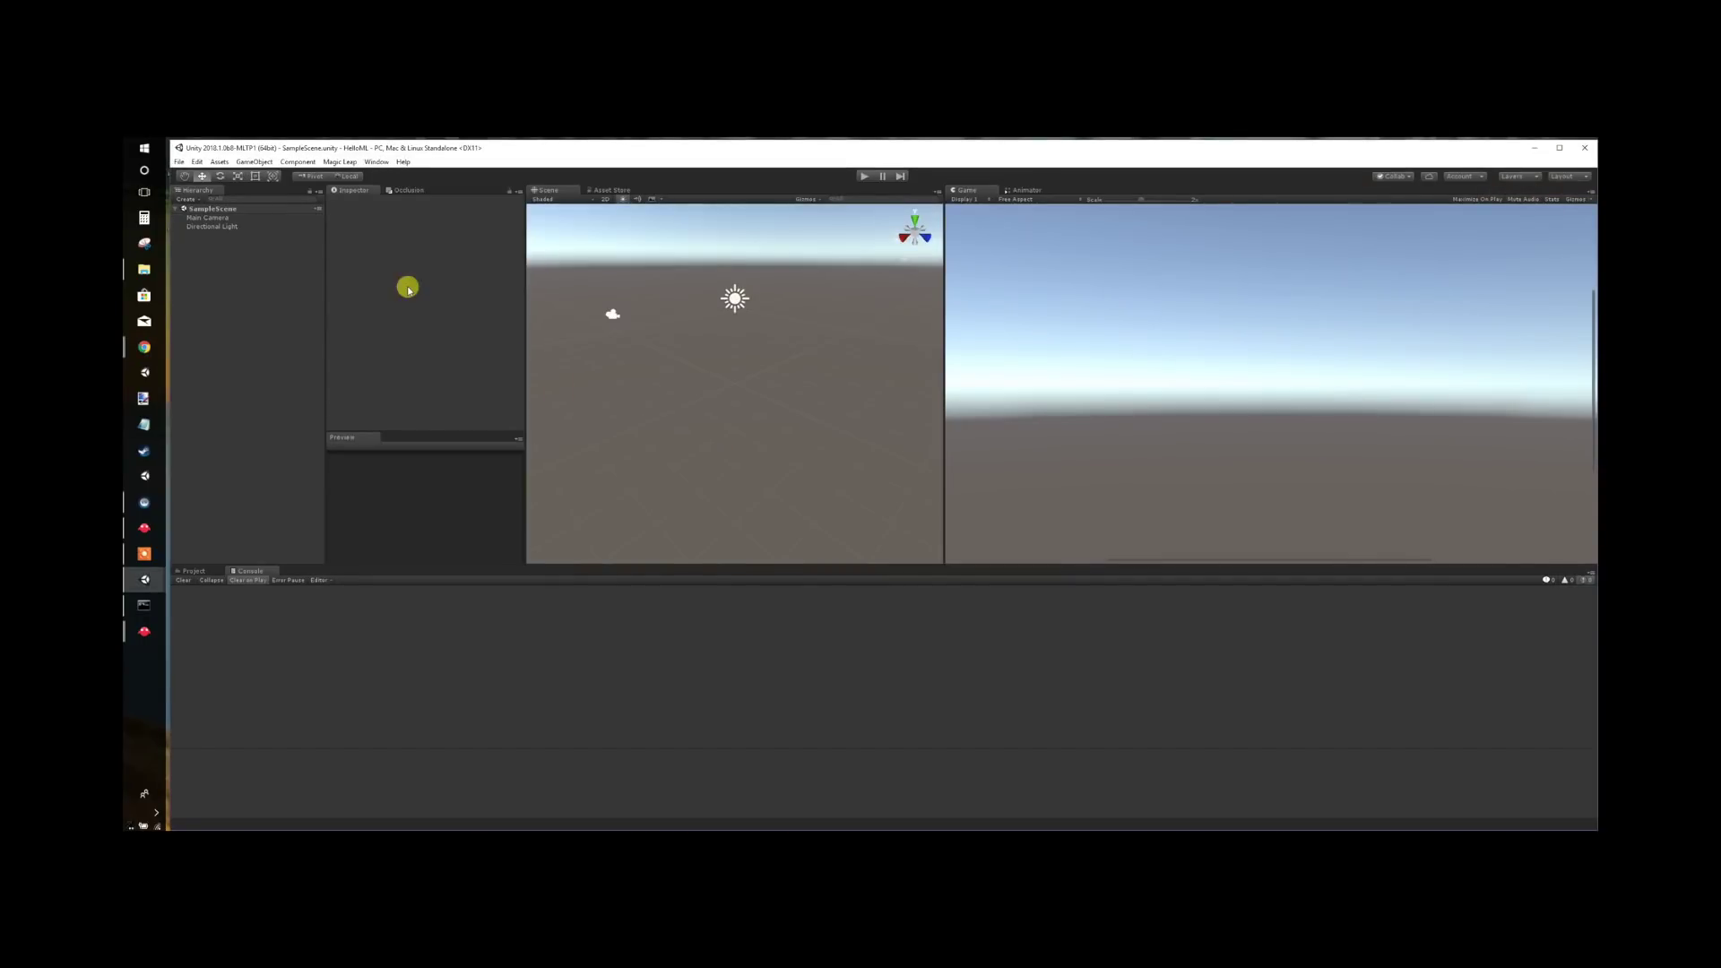
right_click(206, 293)
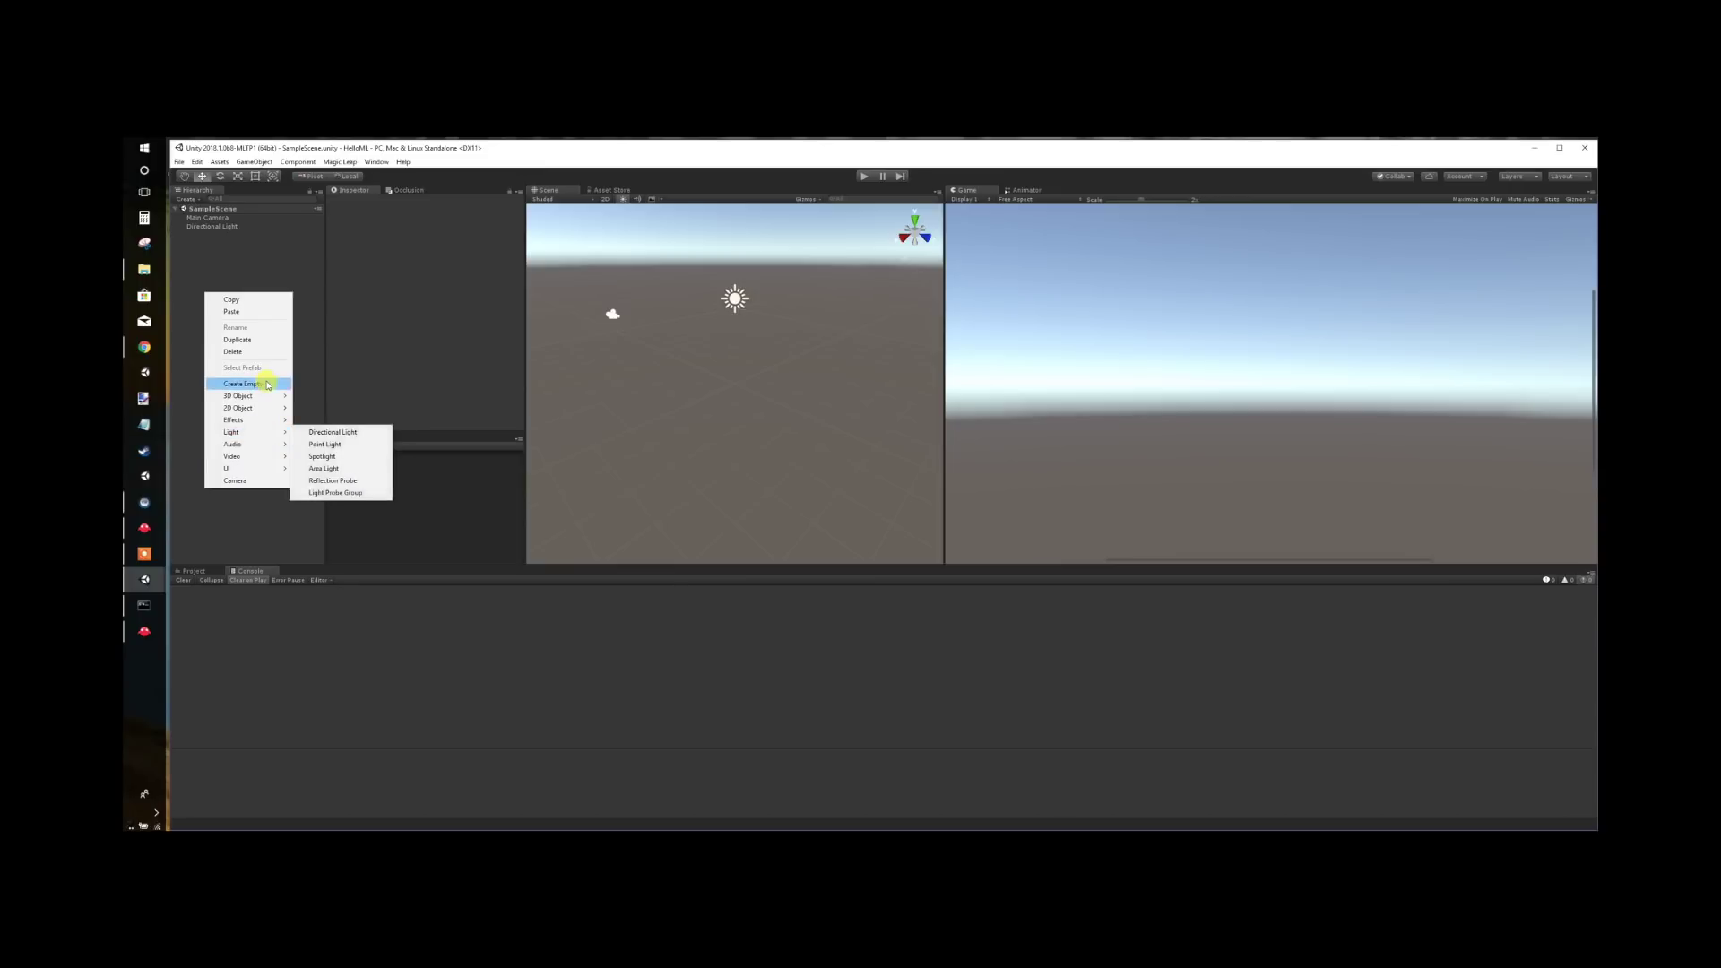
click(337, 389)
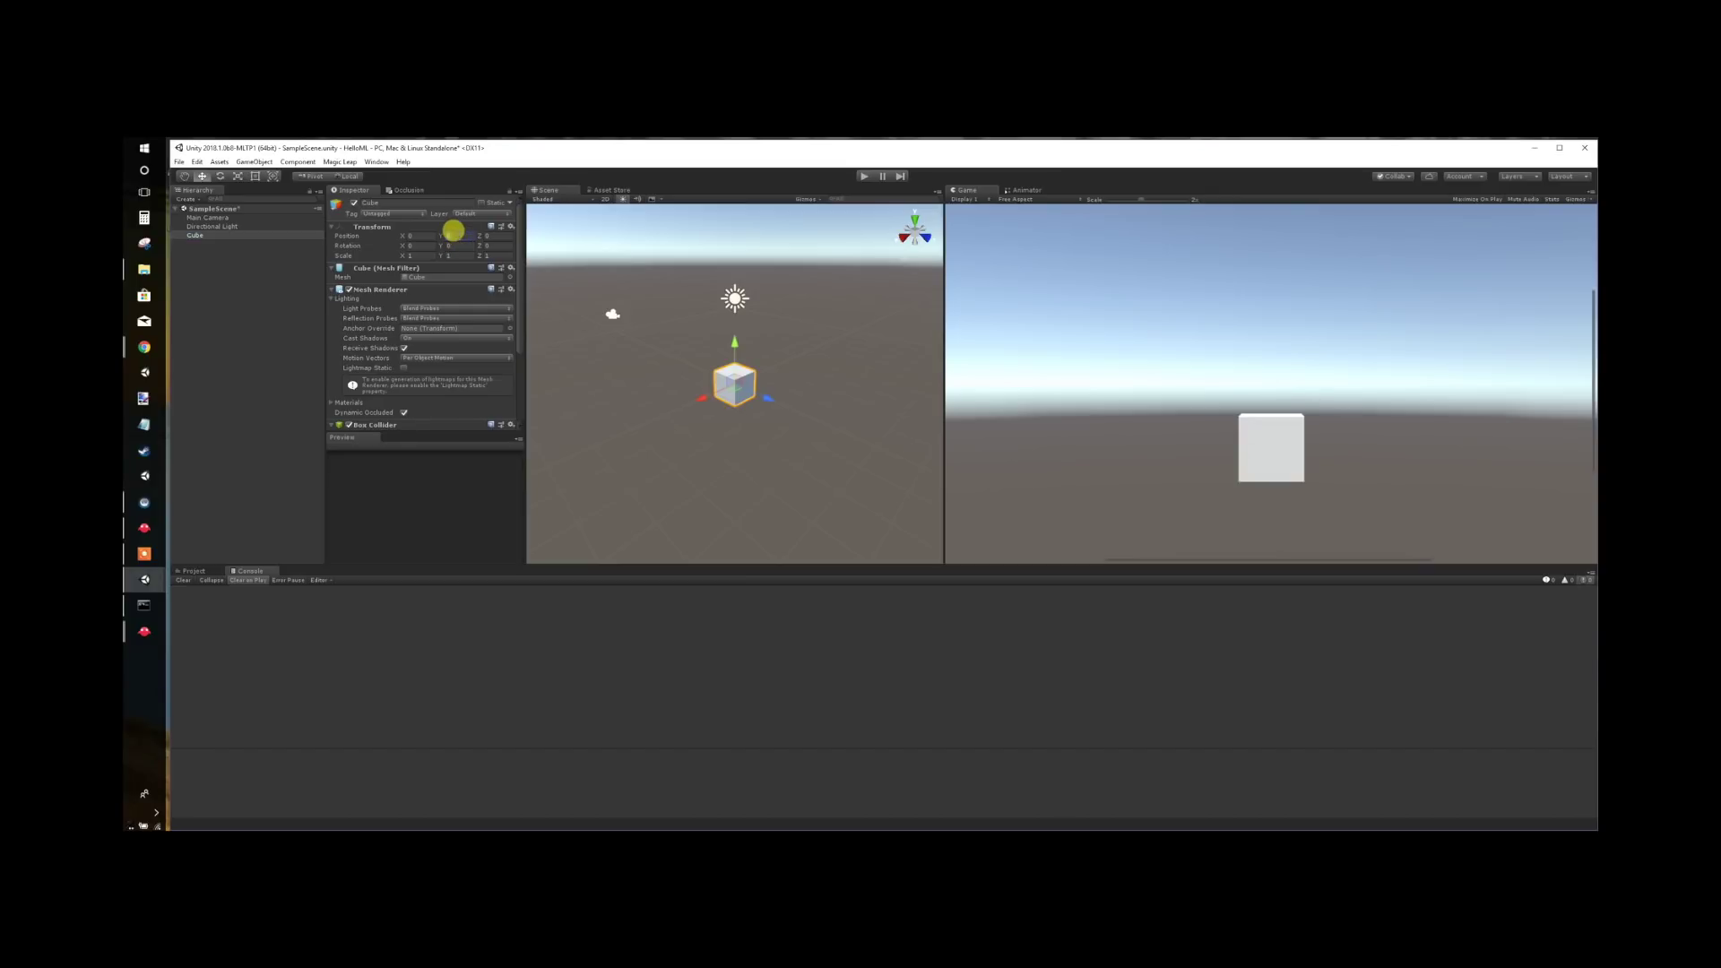
- Set the cube's position to Y 2 and Z 3
click(453, 236)
text(2)
key(Tab)
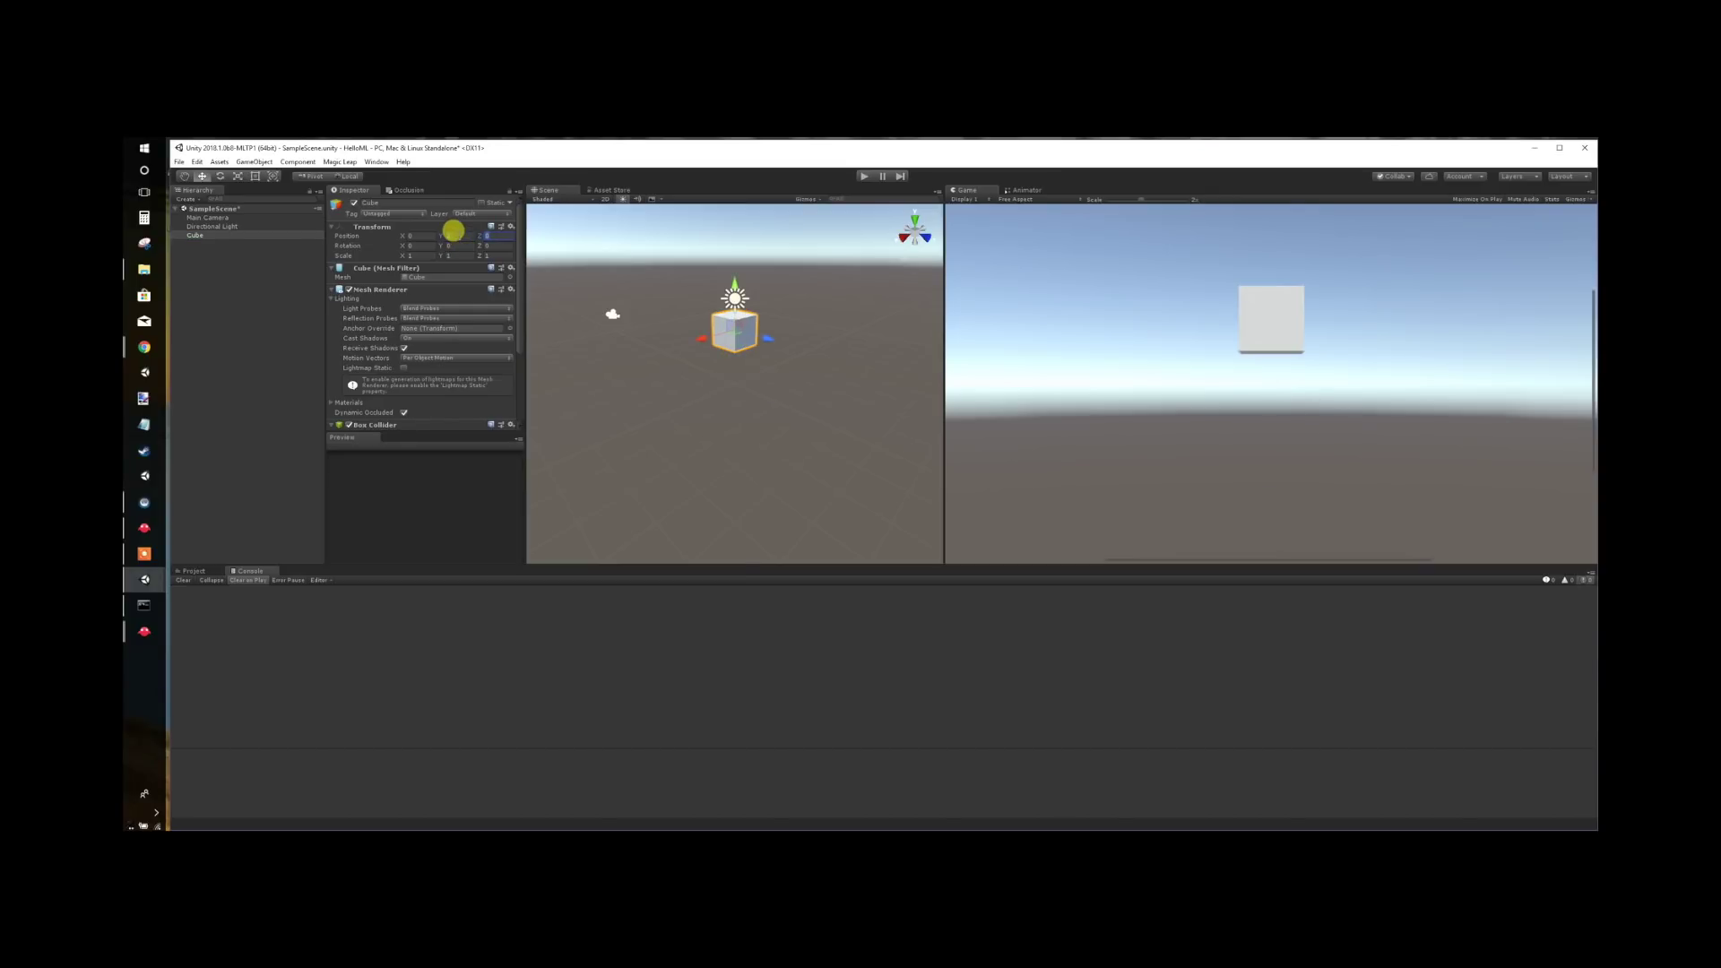
text(3)
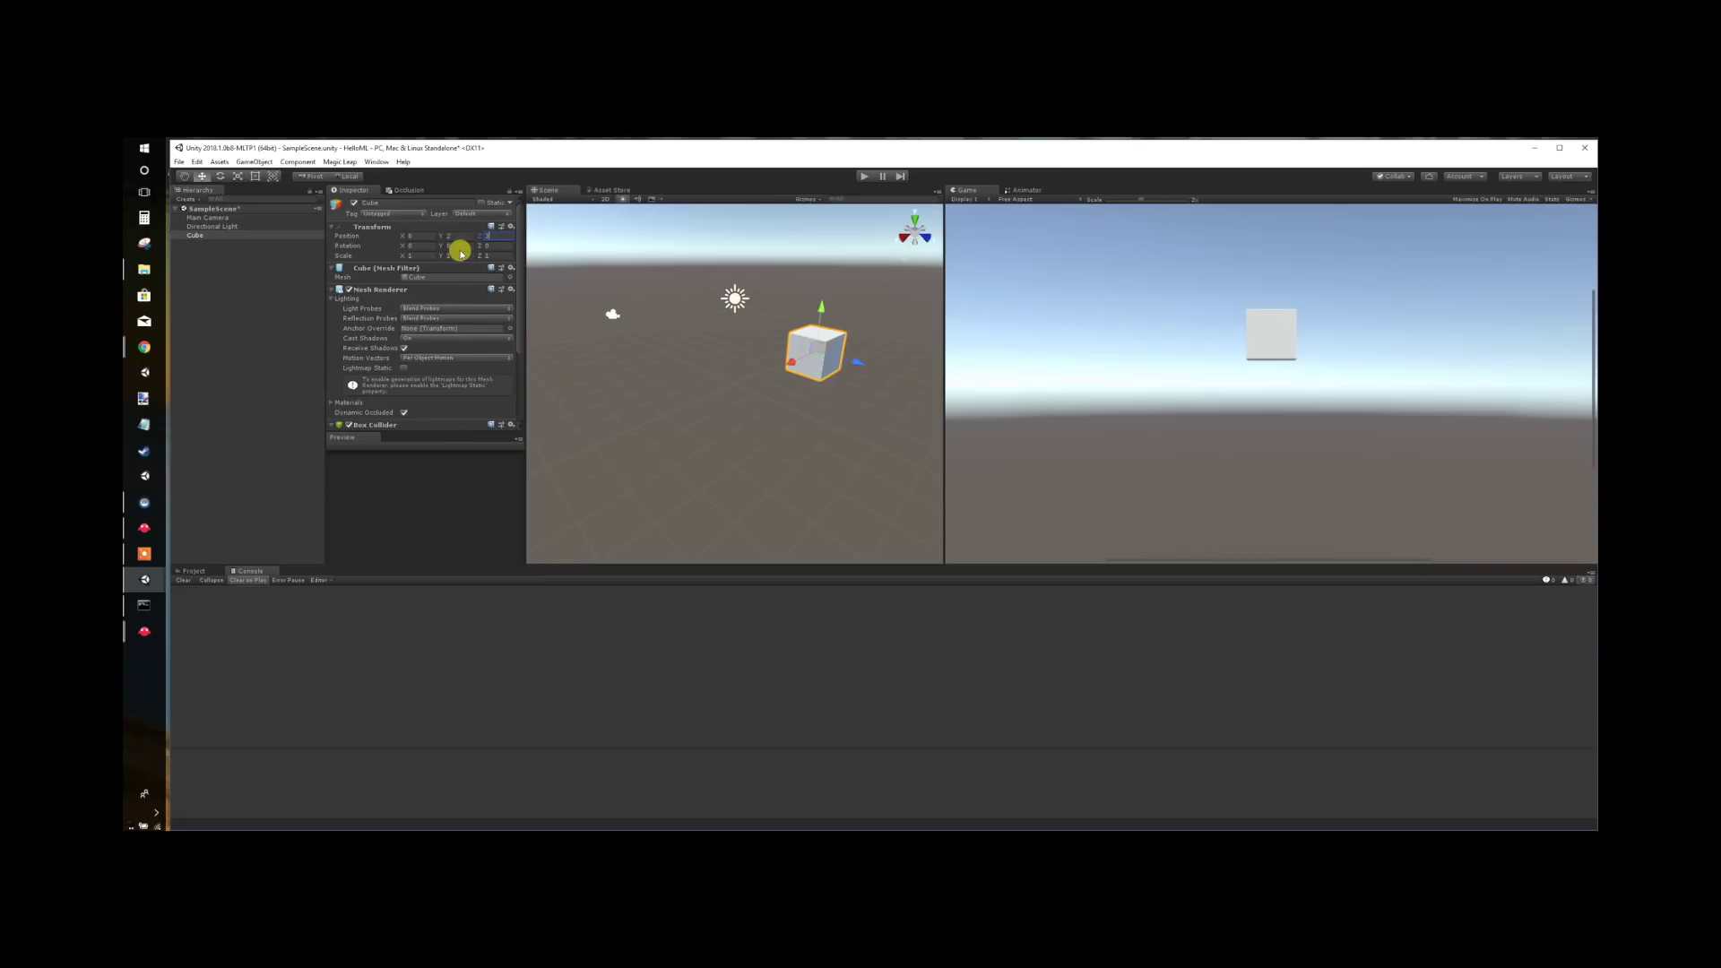
- Set the cube's Y rotation to 65 and its Y scale to 2
click(455, 238)
click(457, 245)
text(45)
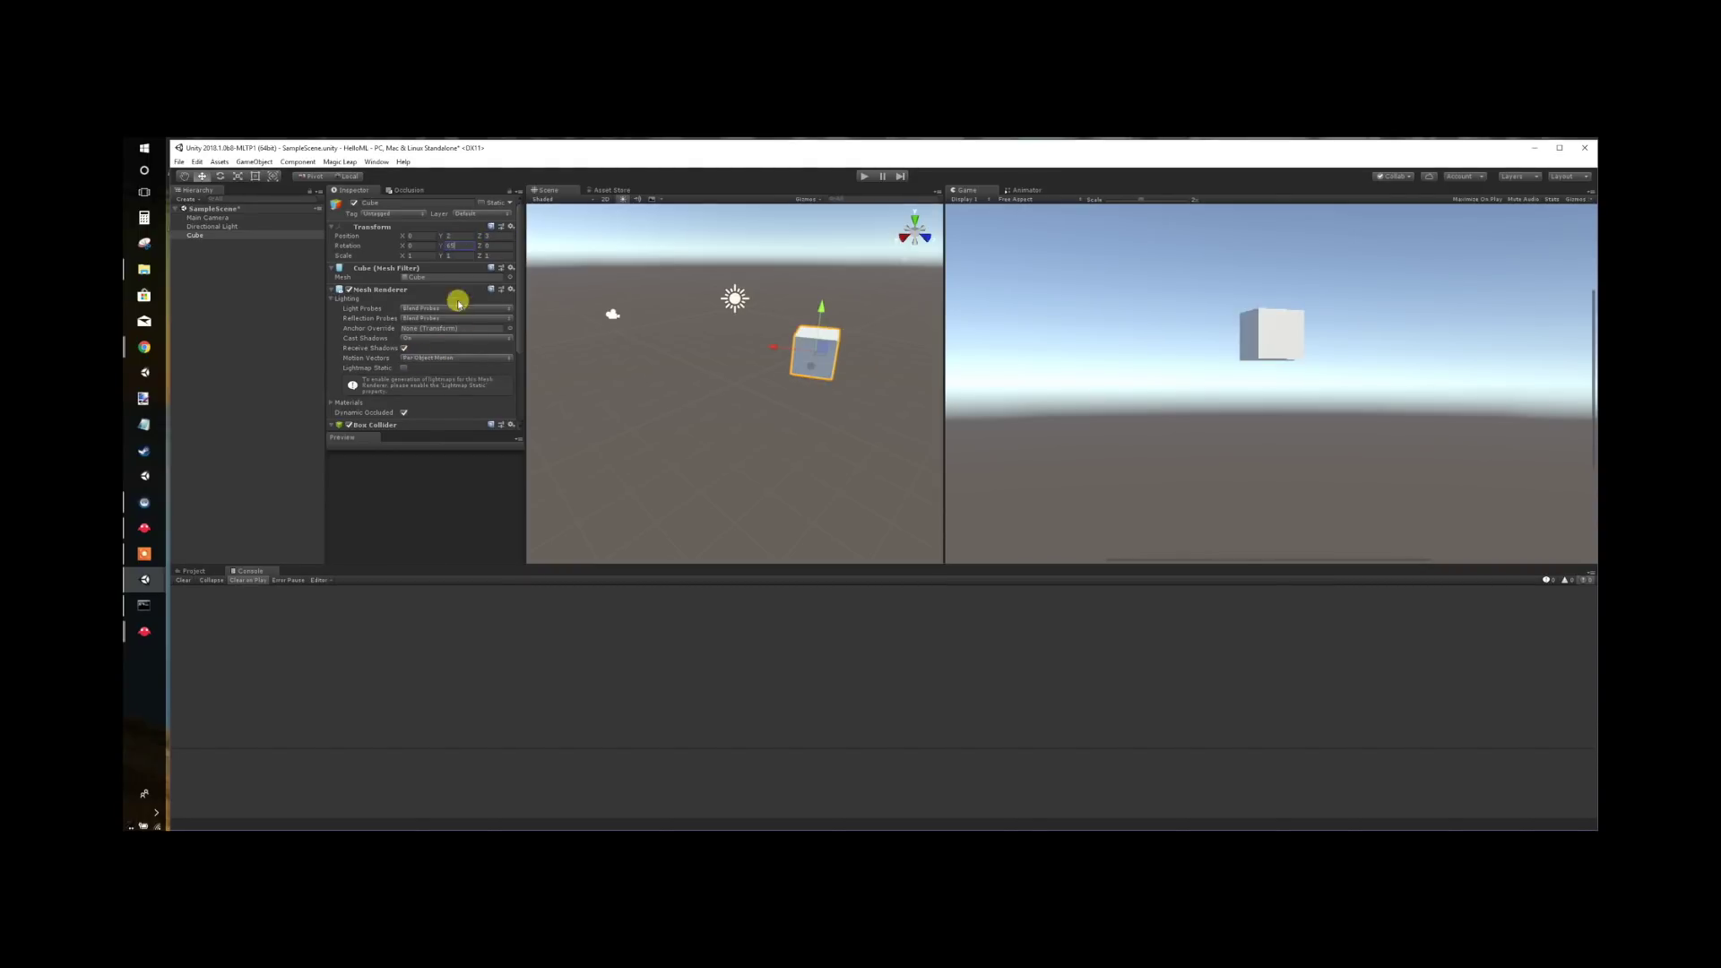
click(454, 255)
text(2)
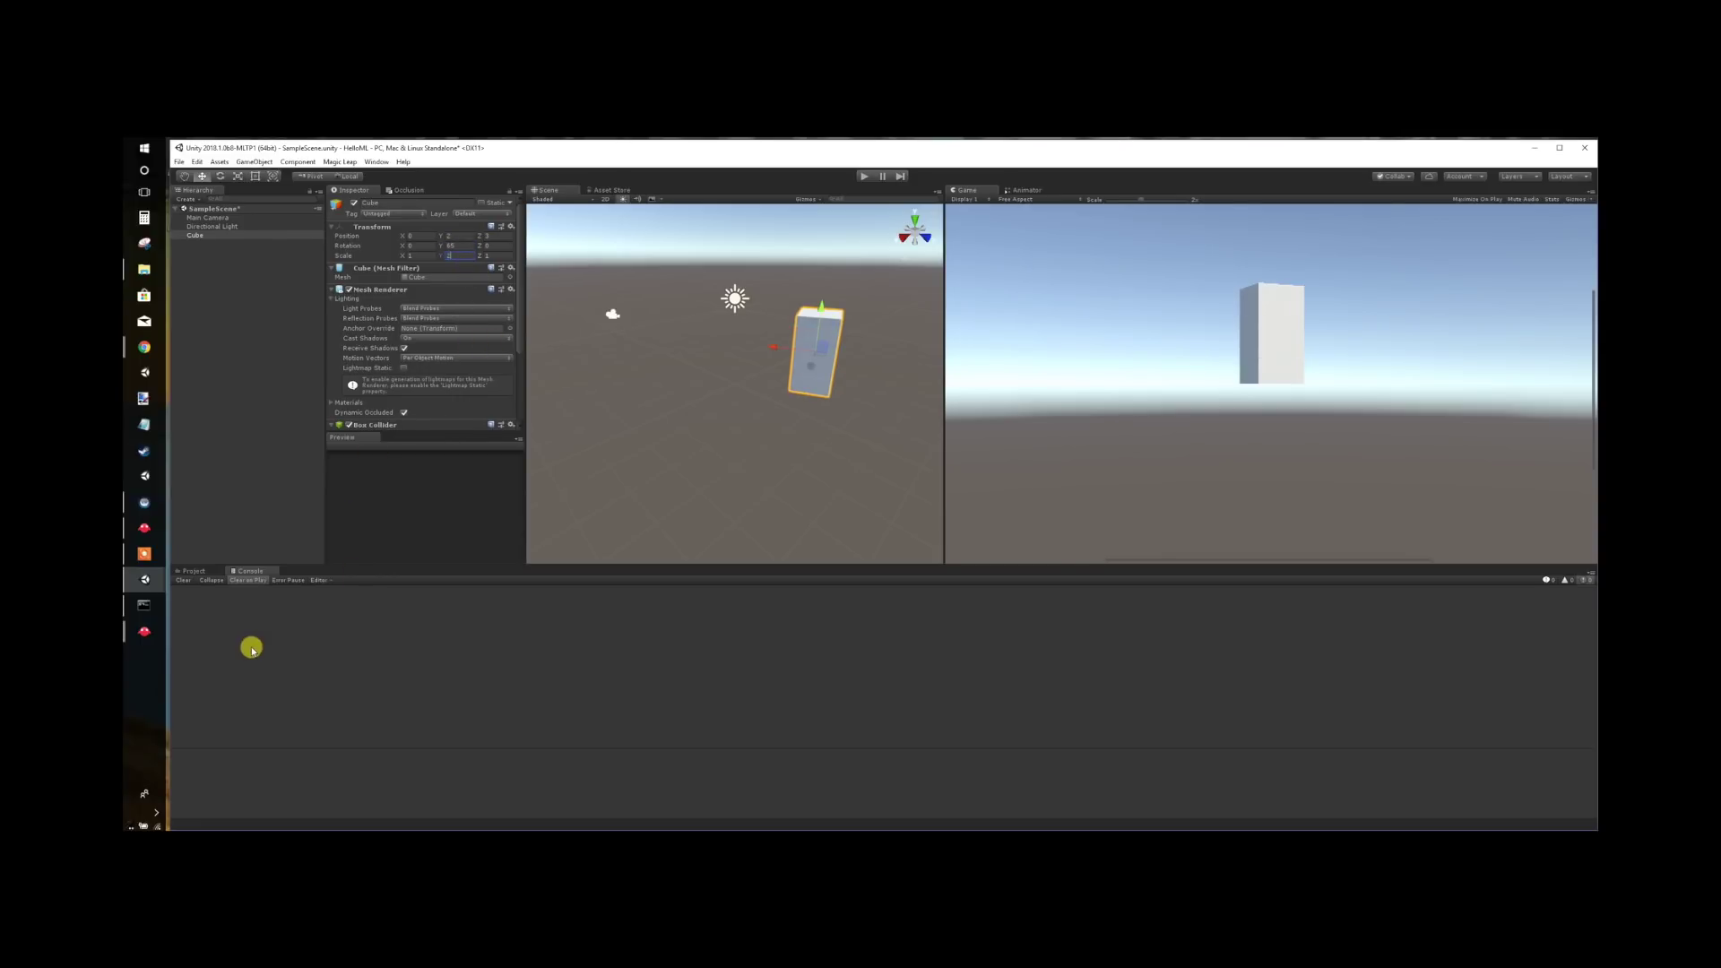
- Create a new material in the project's Assets folder, keeping the default name New Material
click(196, 571)
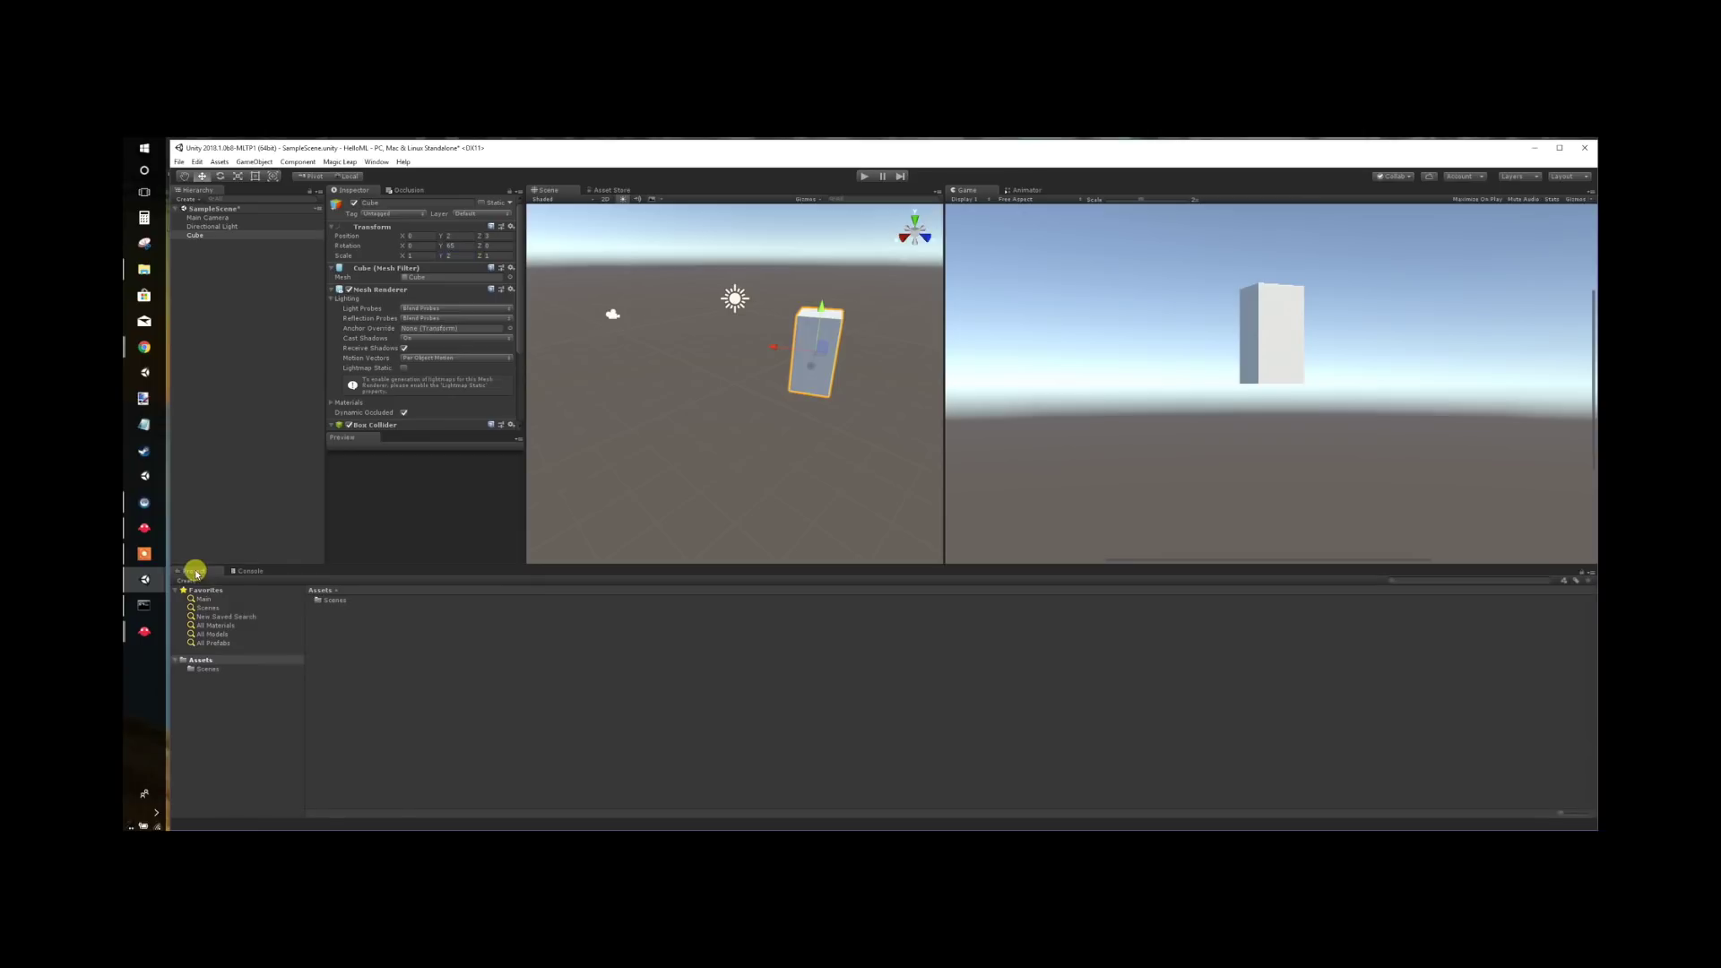
right_click(373, 677)
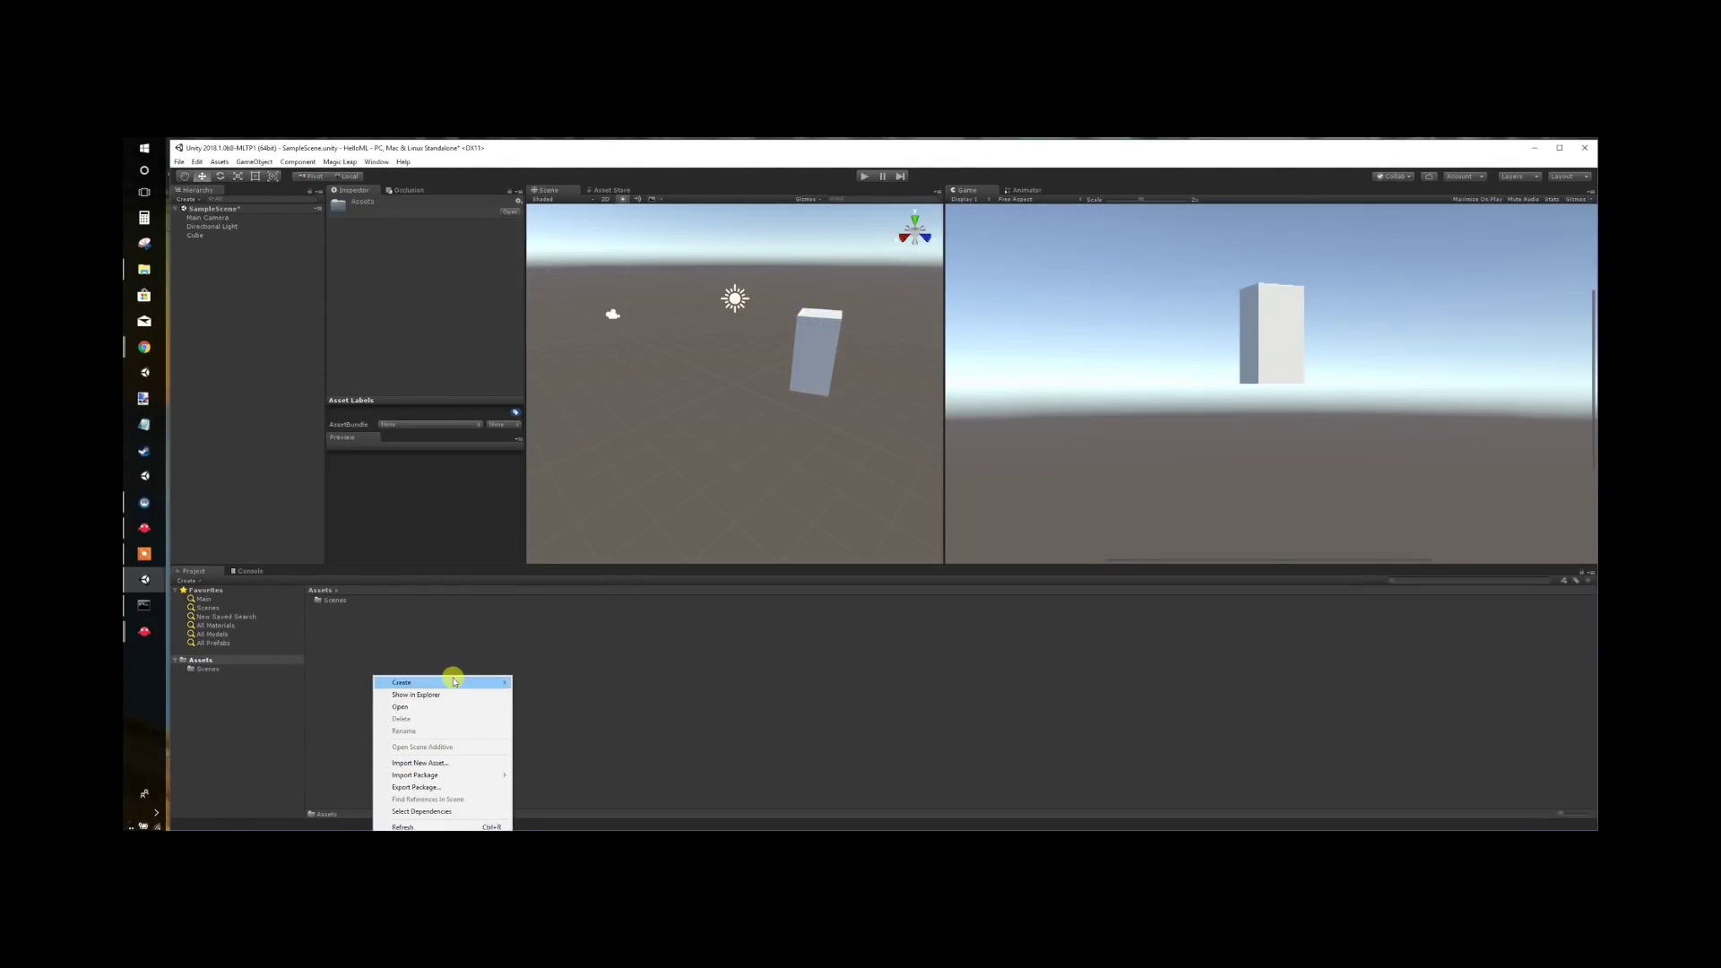
mouse_move(450, 678)
click(574, 437)
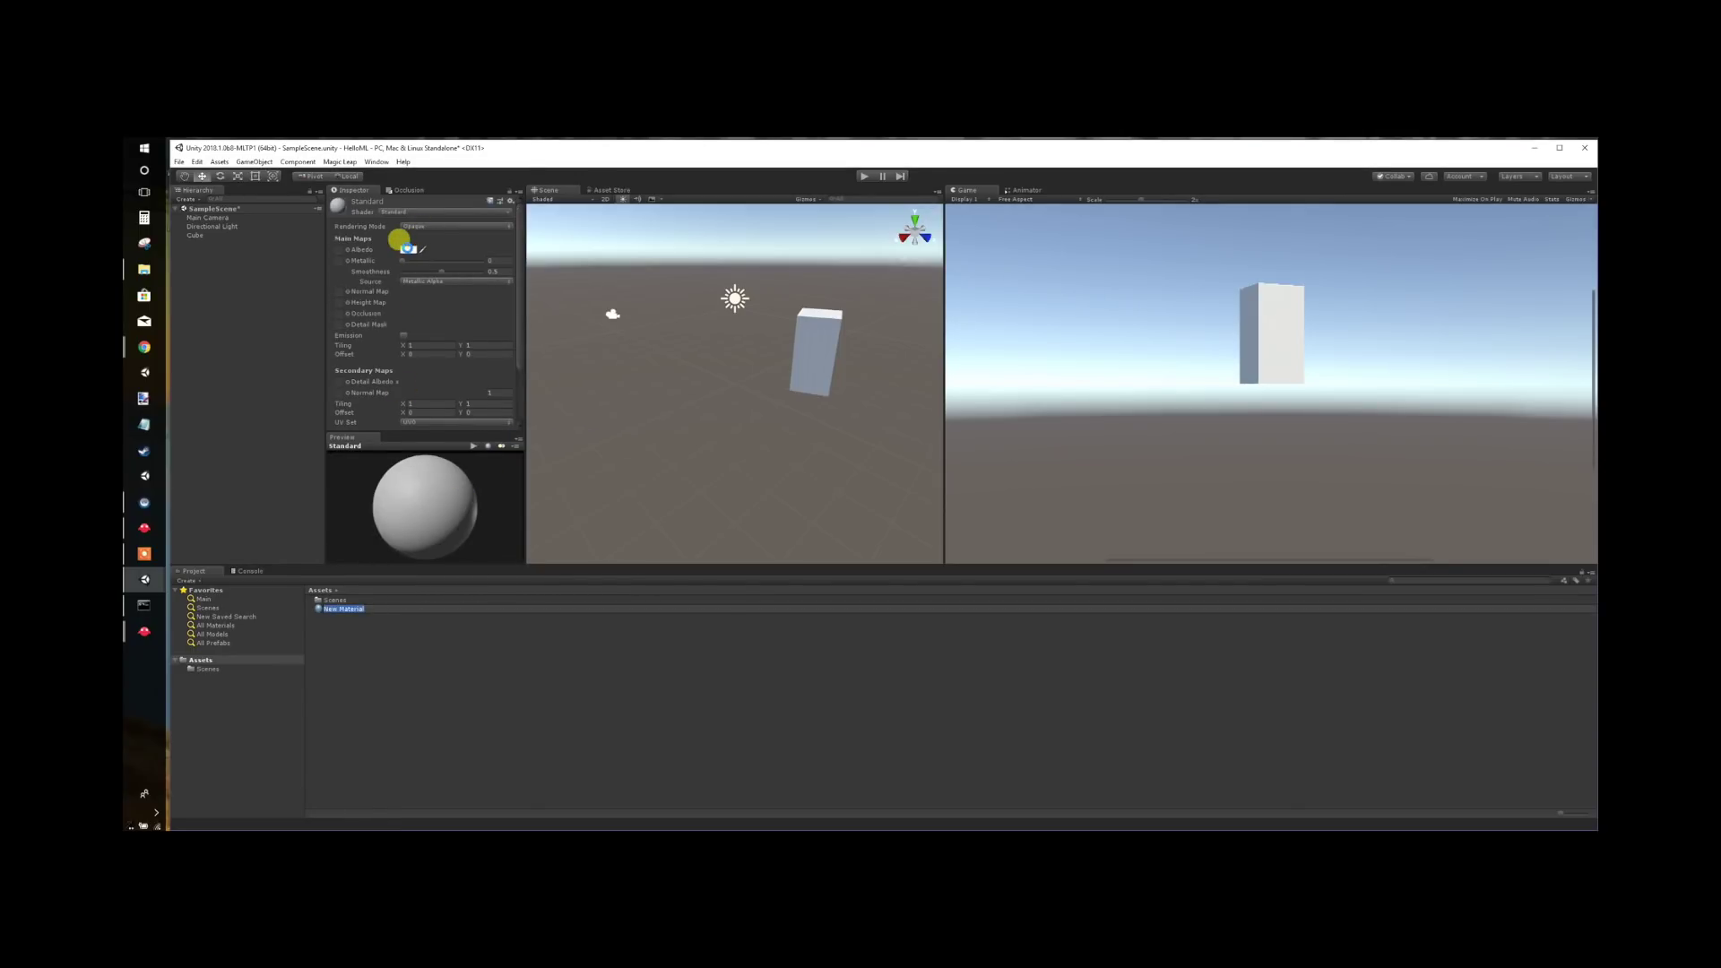
click(400, 242)
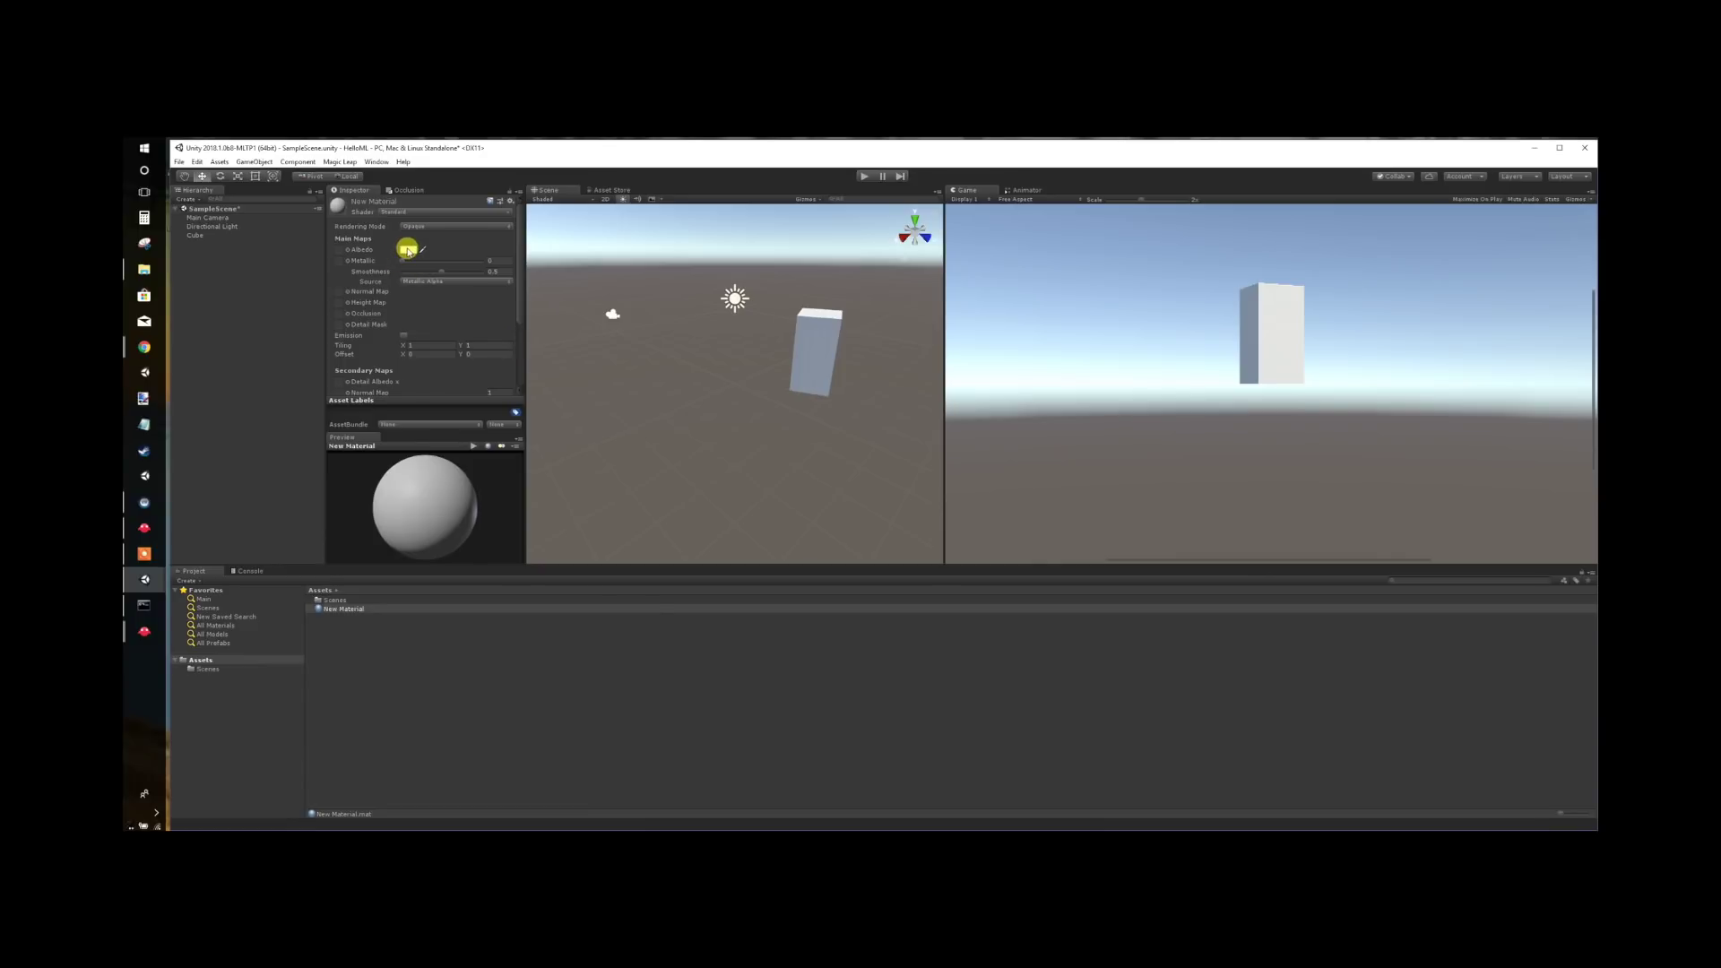
- Set the new material's albedo colour to a strong magenta
click(408, 250)
click(674, 495)
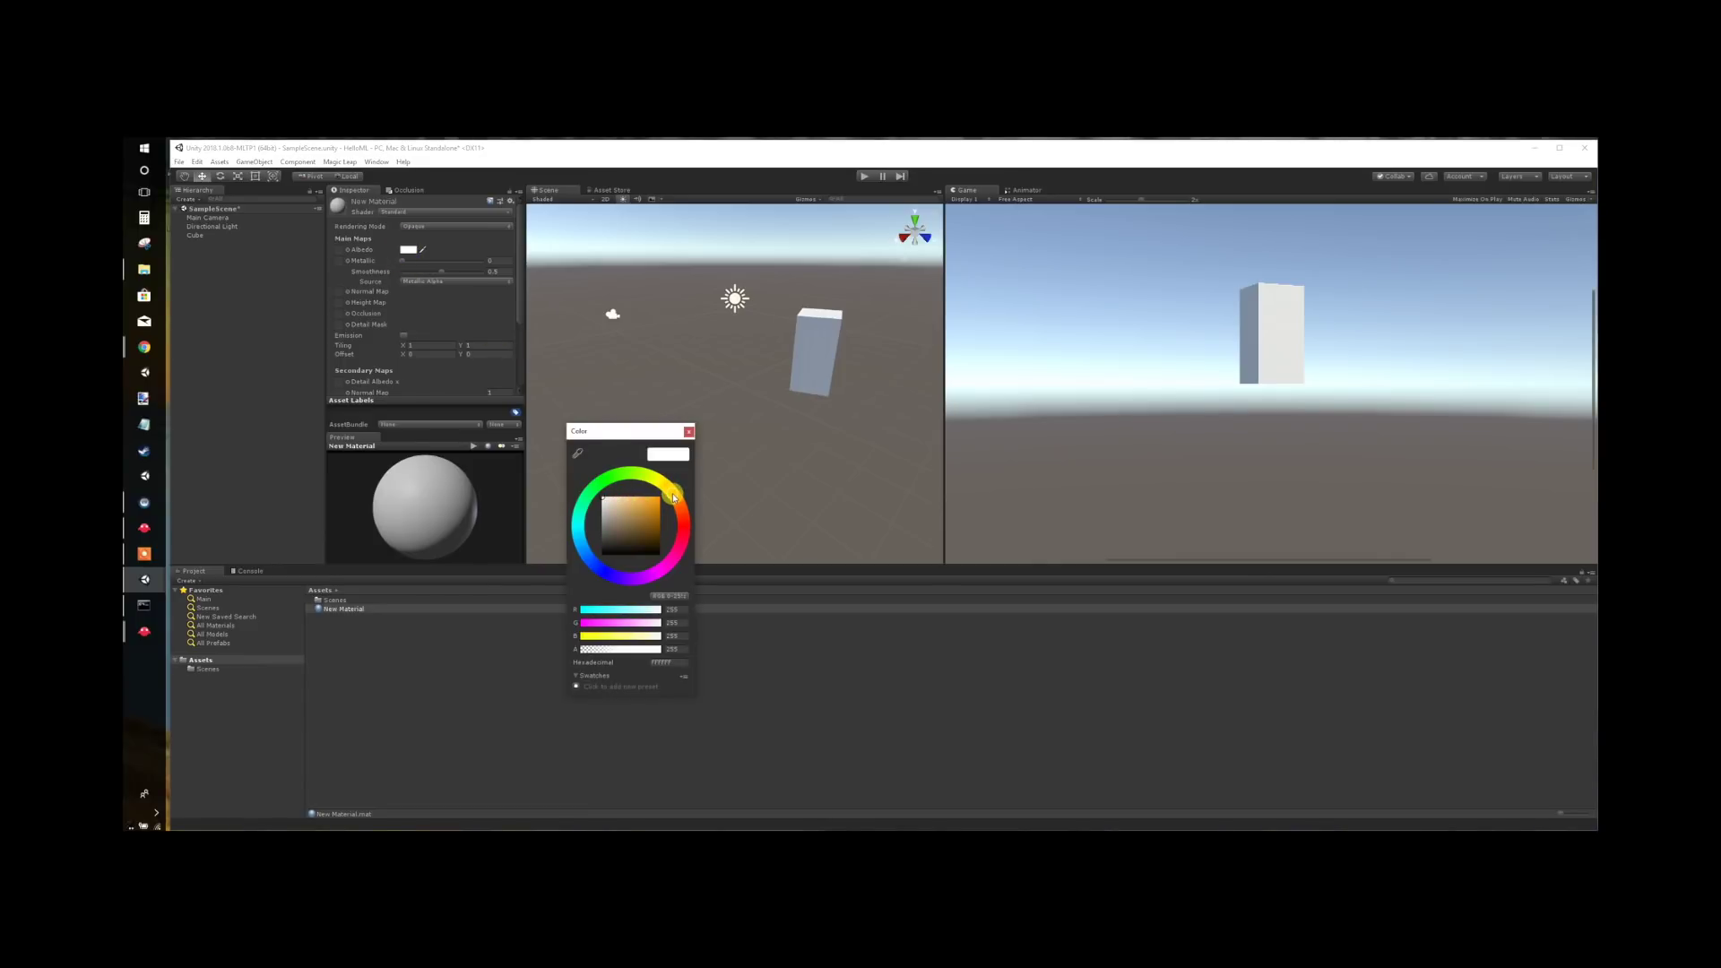
drag(674, 491, 669, 575)
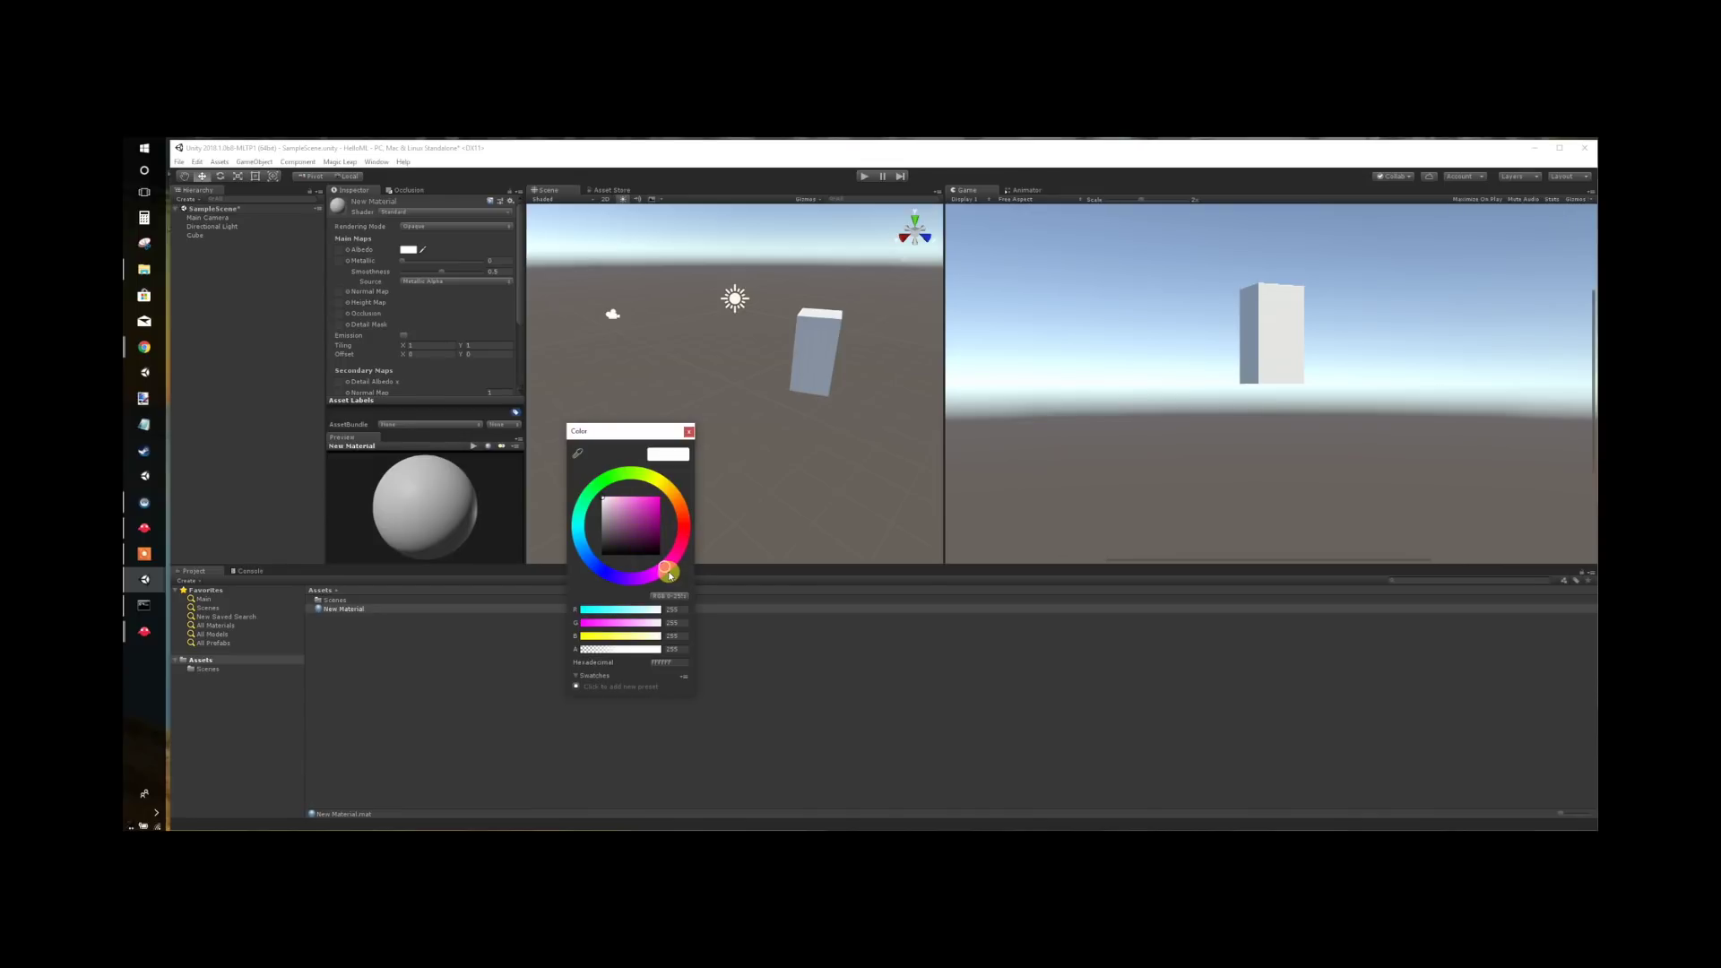
click(652, 512)
click(688, 431)
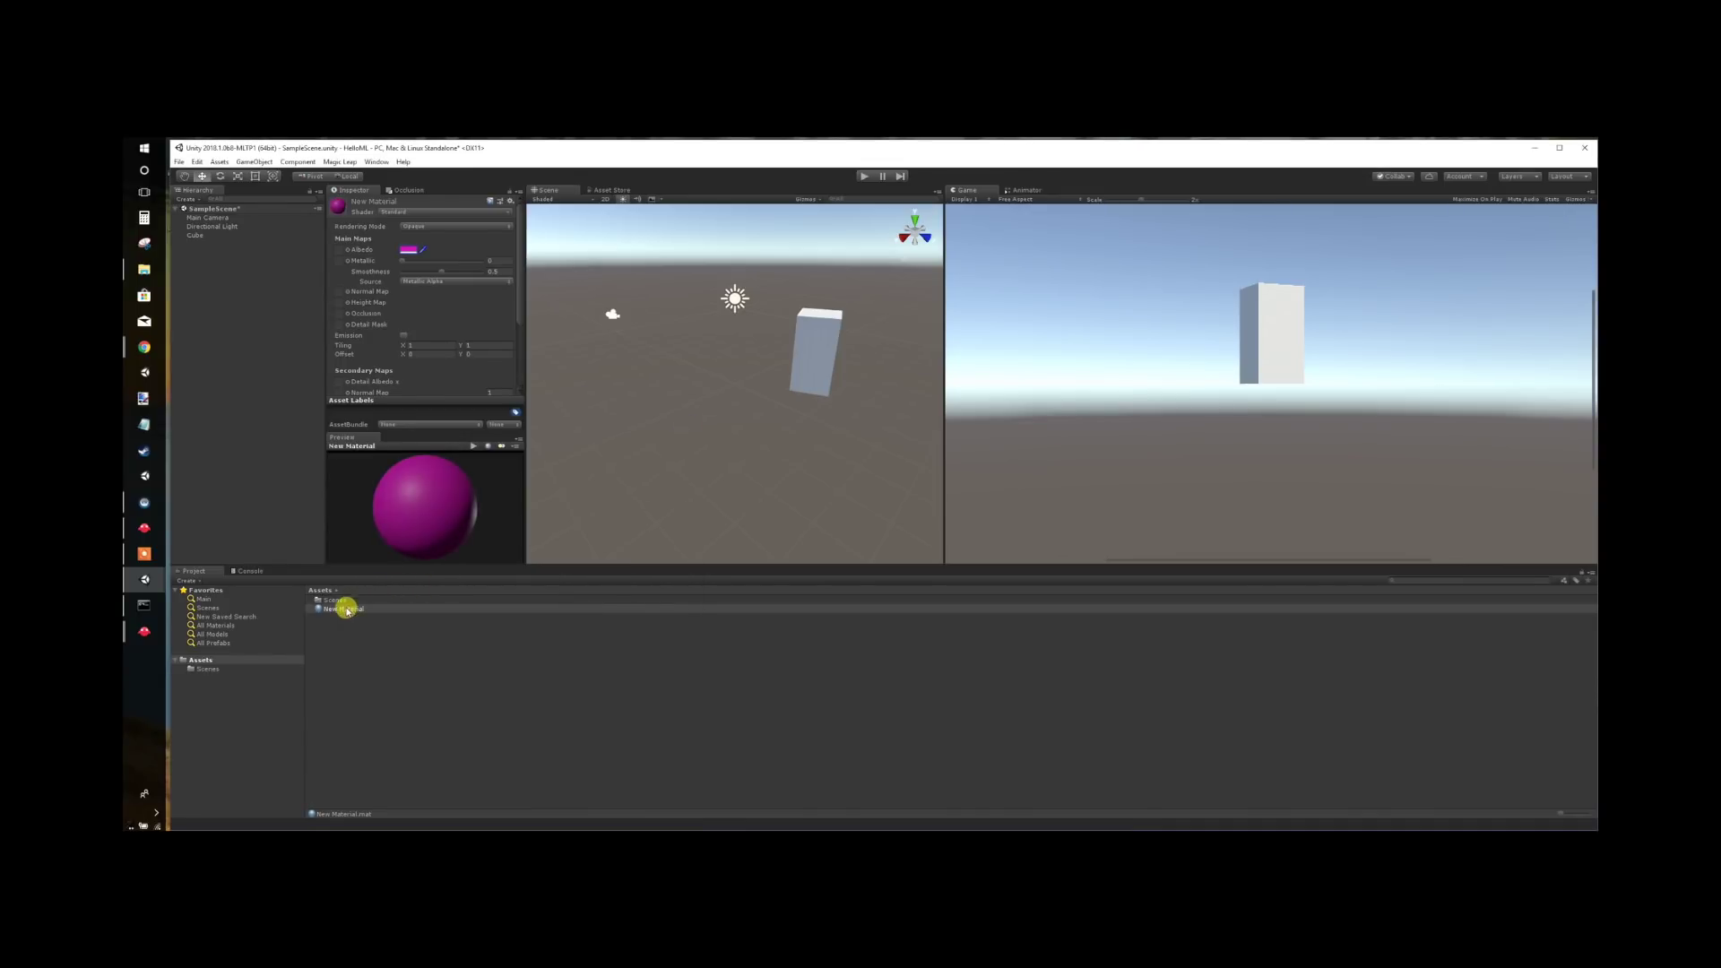
- Apply the magenta material to the cube and save the scene
drag(346, 613, 754, 367)
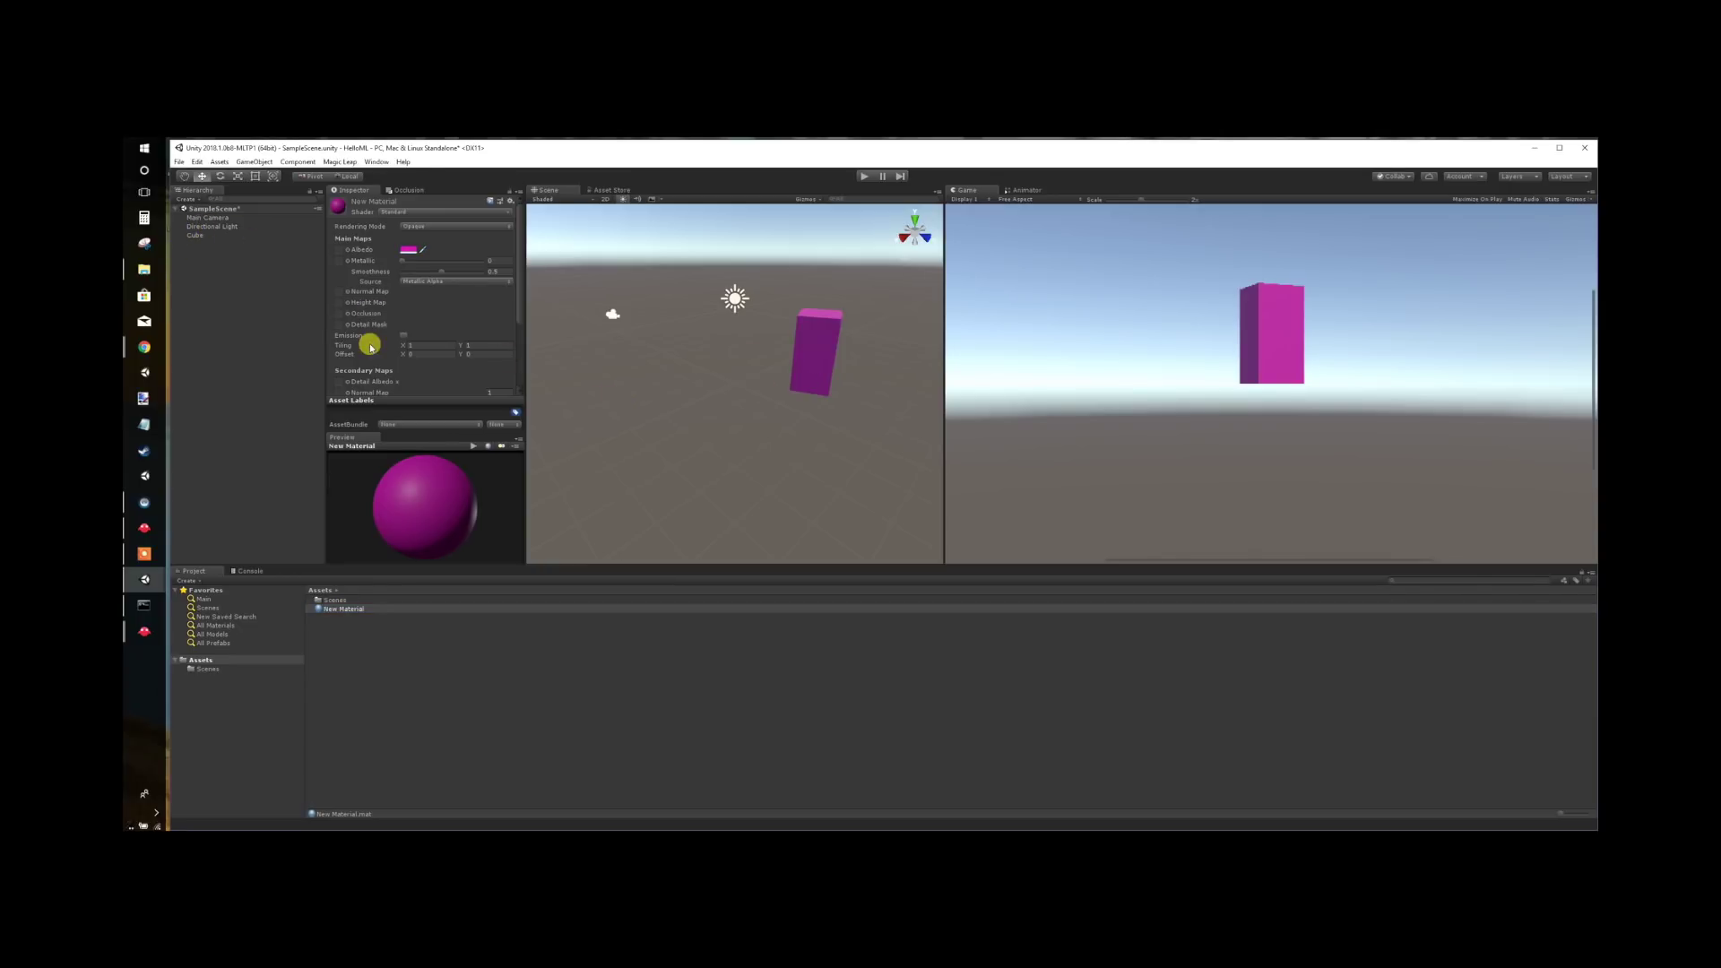
key(ctrl+s)
- Consult the tutorial's Build Settings section in the browser, return to Unity, and switch the build platform to Lumin OS
click(1536, 152)
scroll(518, 642, down, 1)
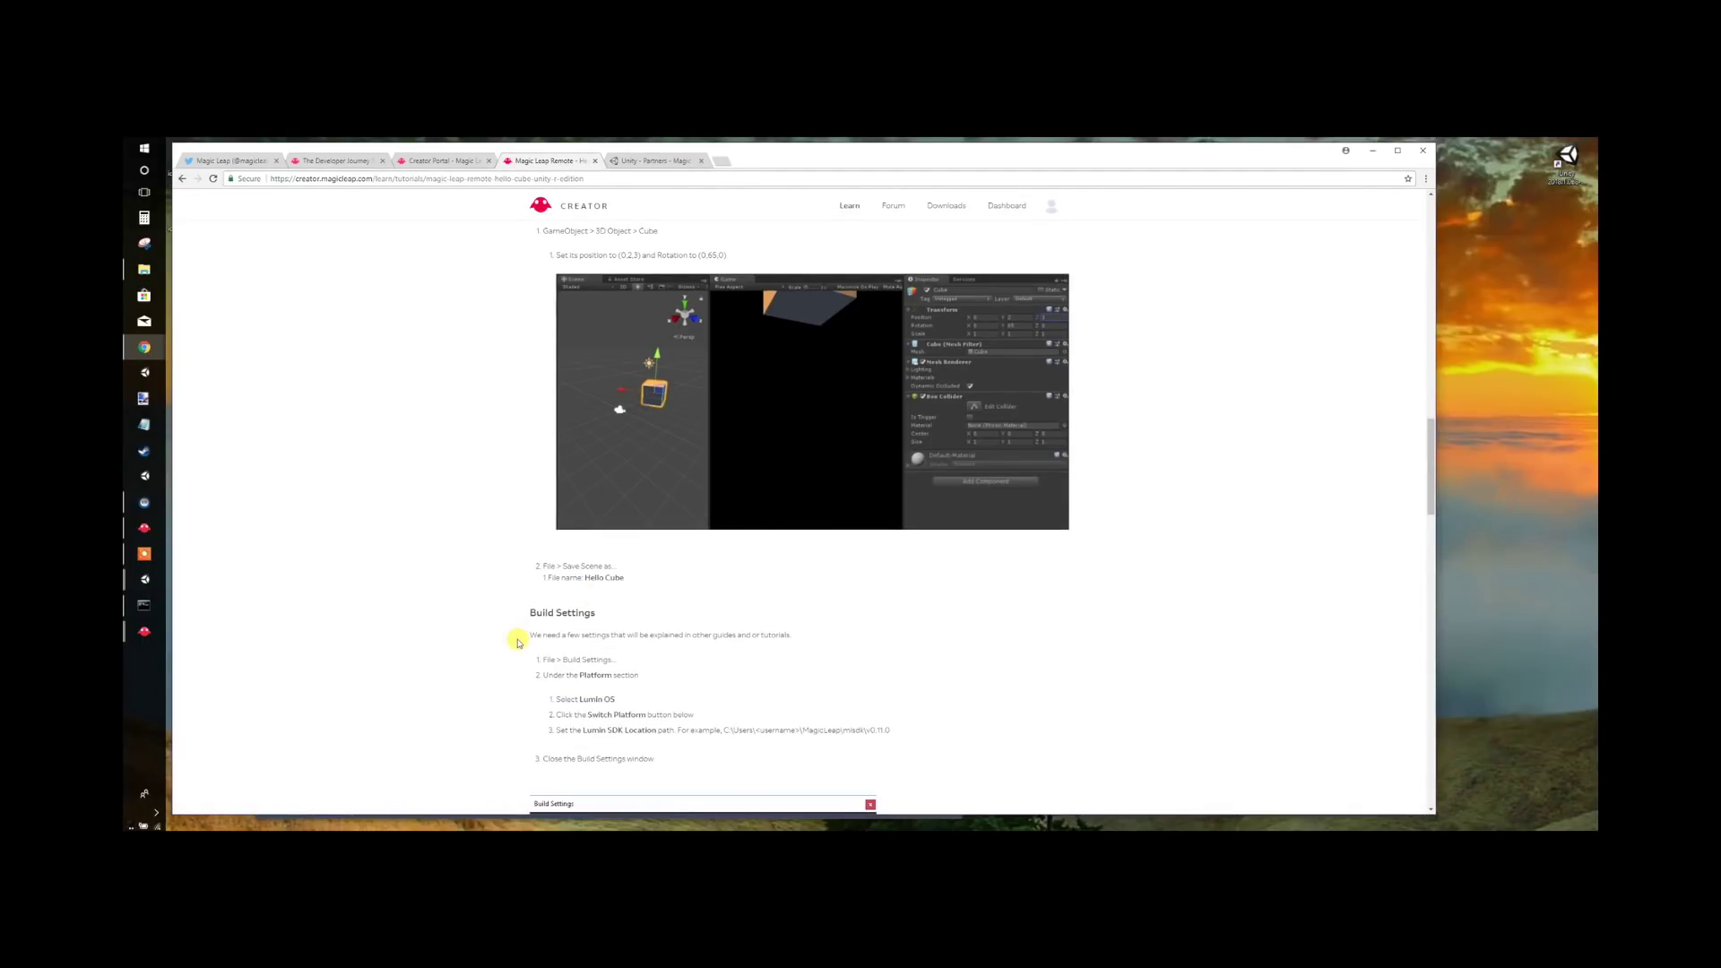
scroll(518, 641, down, 1)
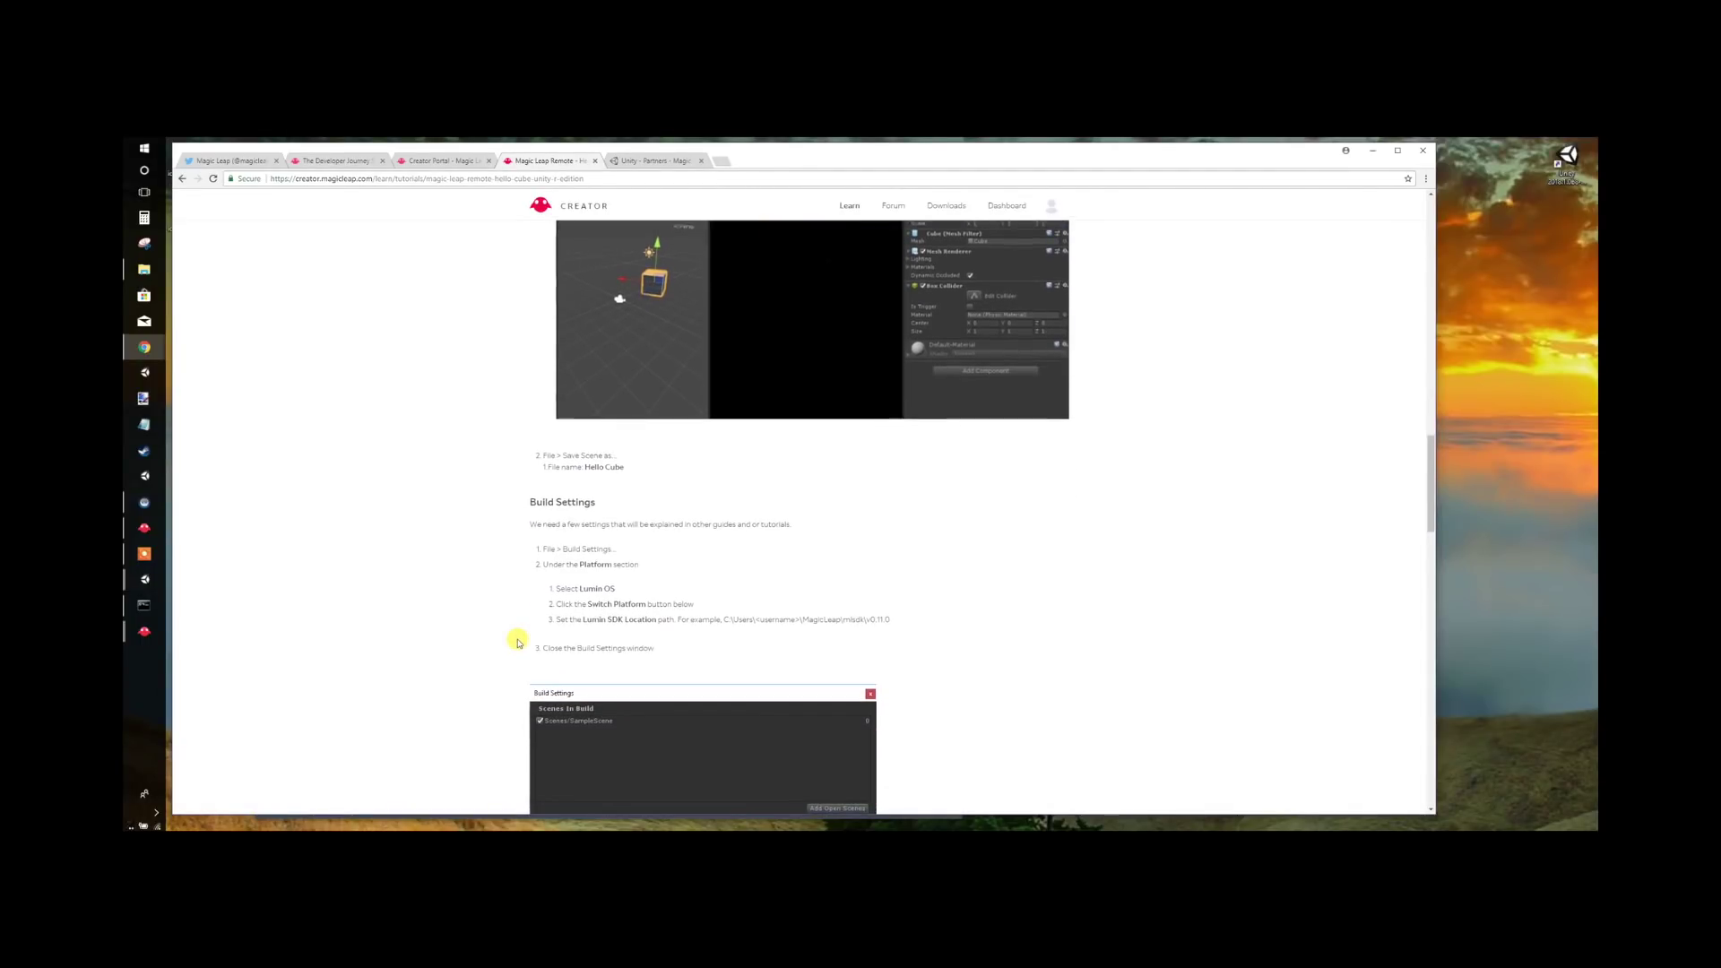
scroll(501, 592, down, 1)
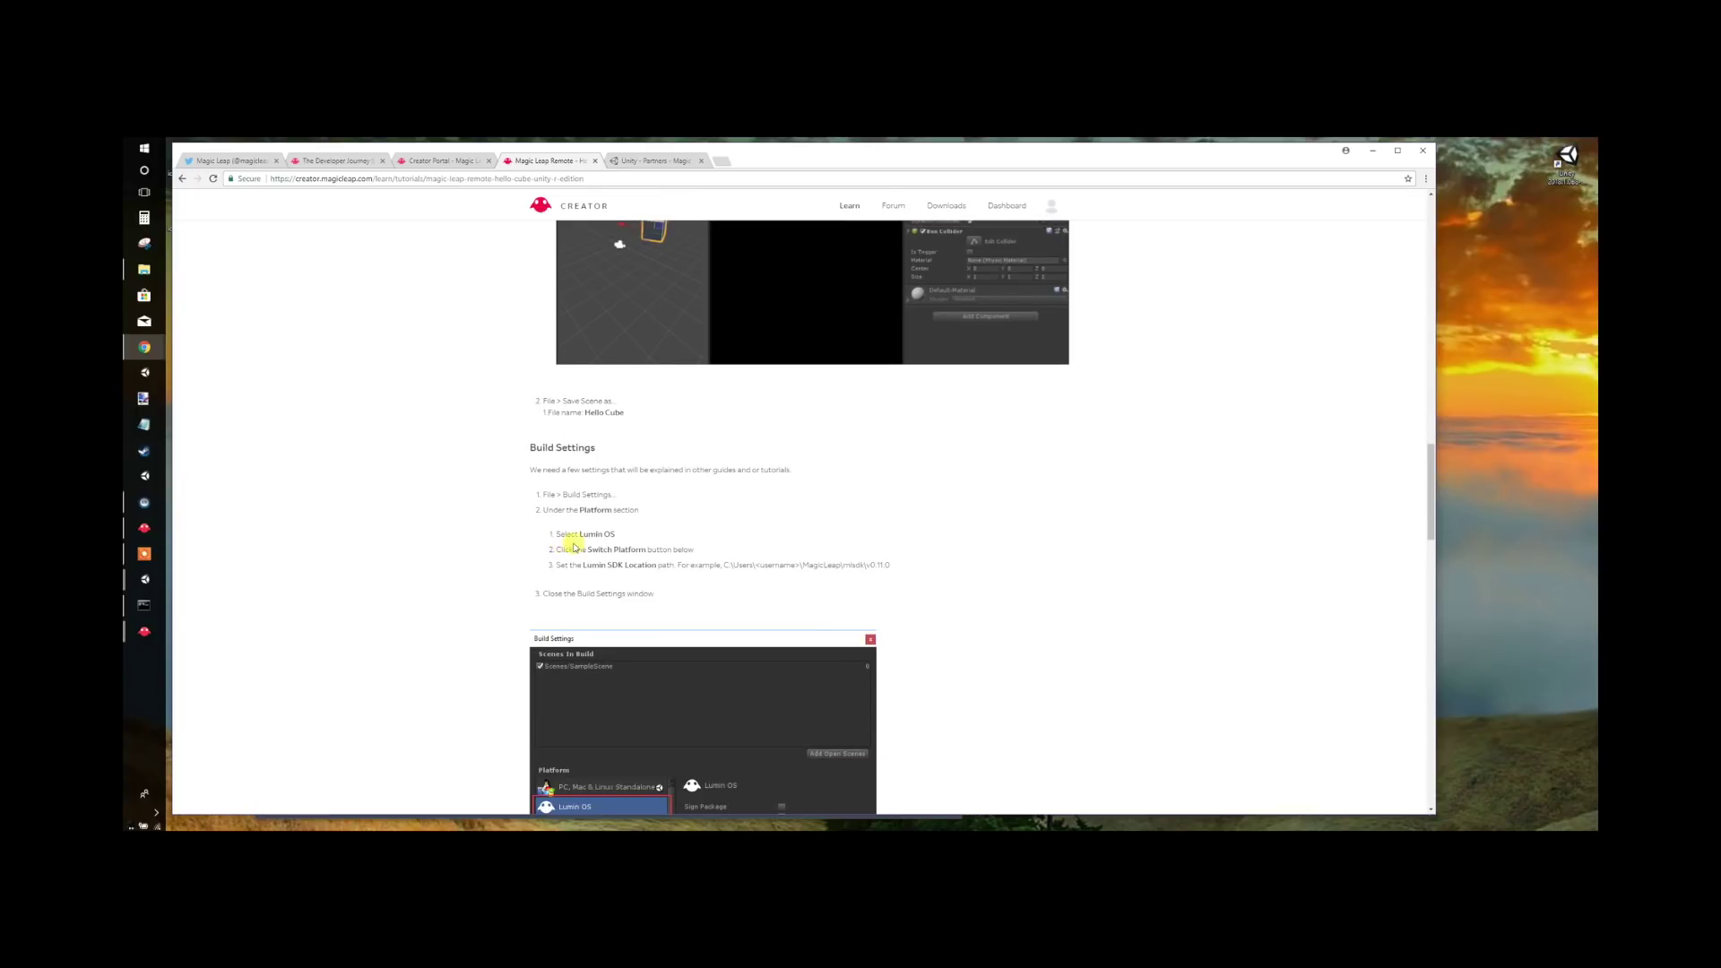
scroll(608, 553, down, 1)
scroll(609, 538, down, 2)
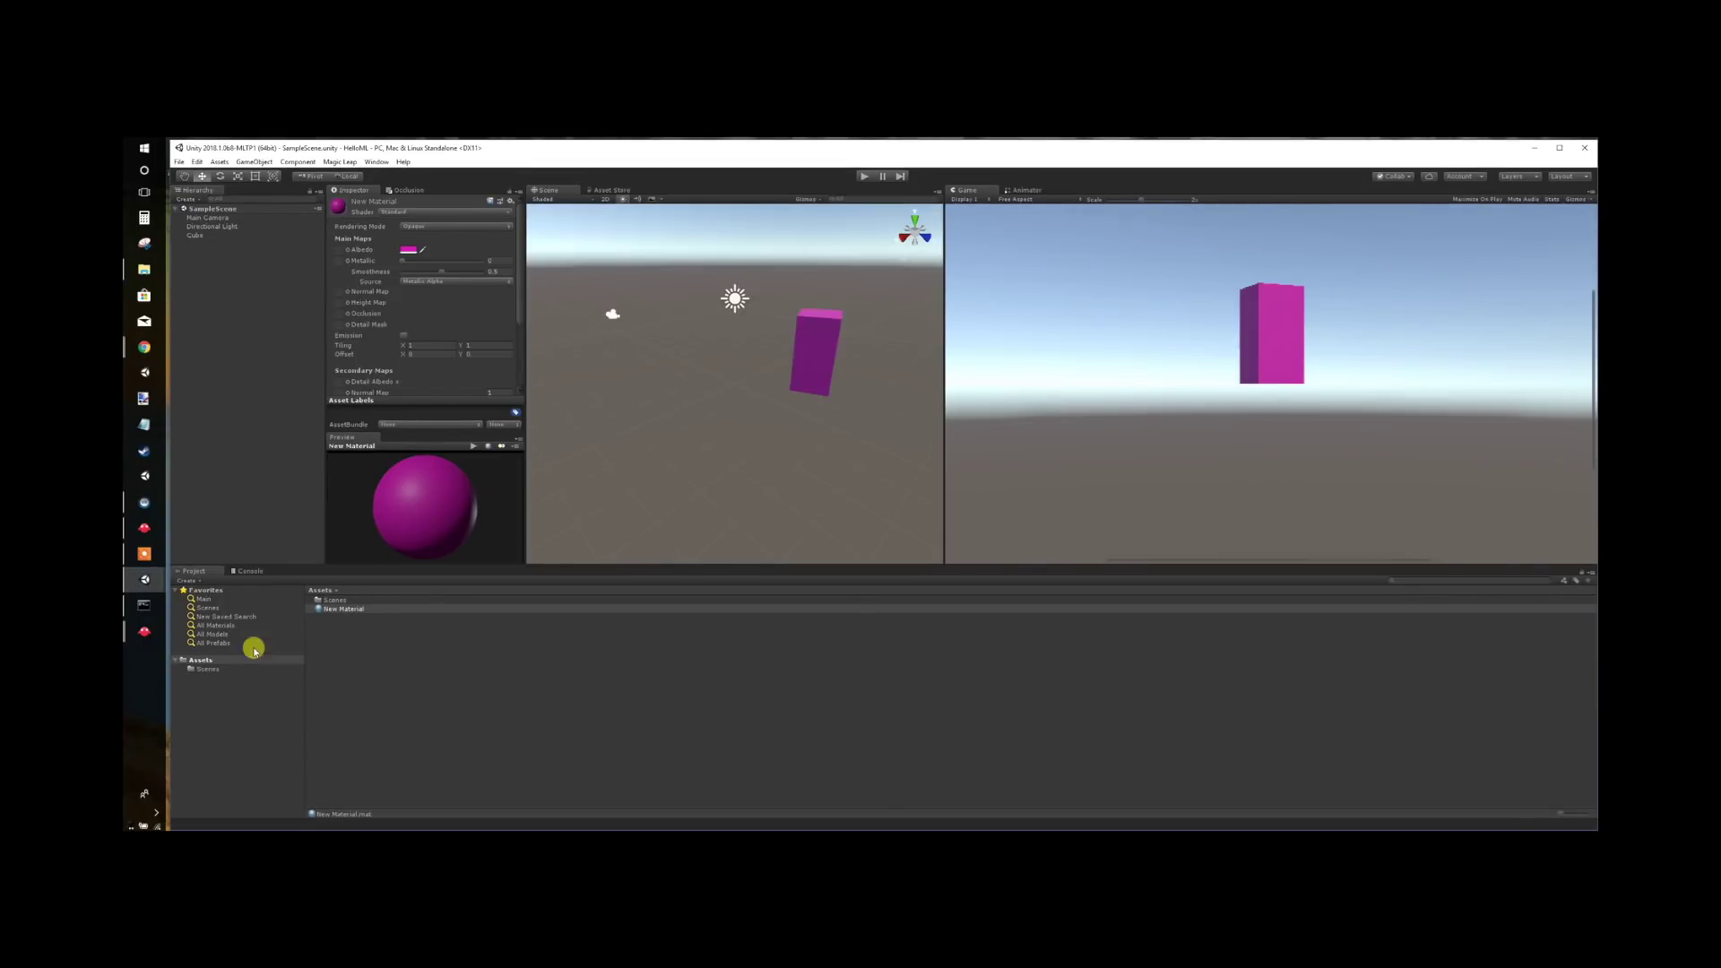
click(185, 163)
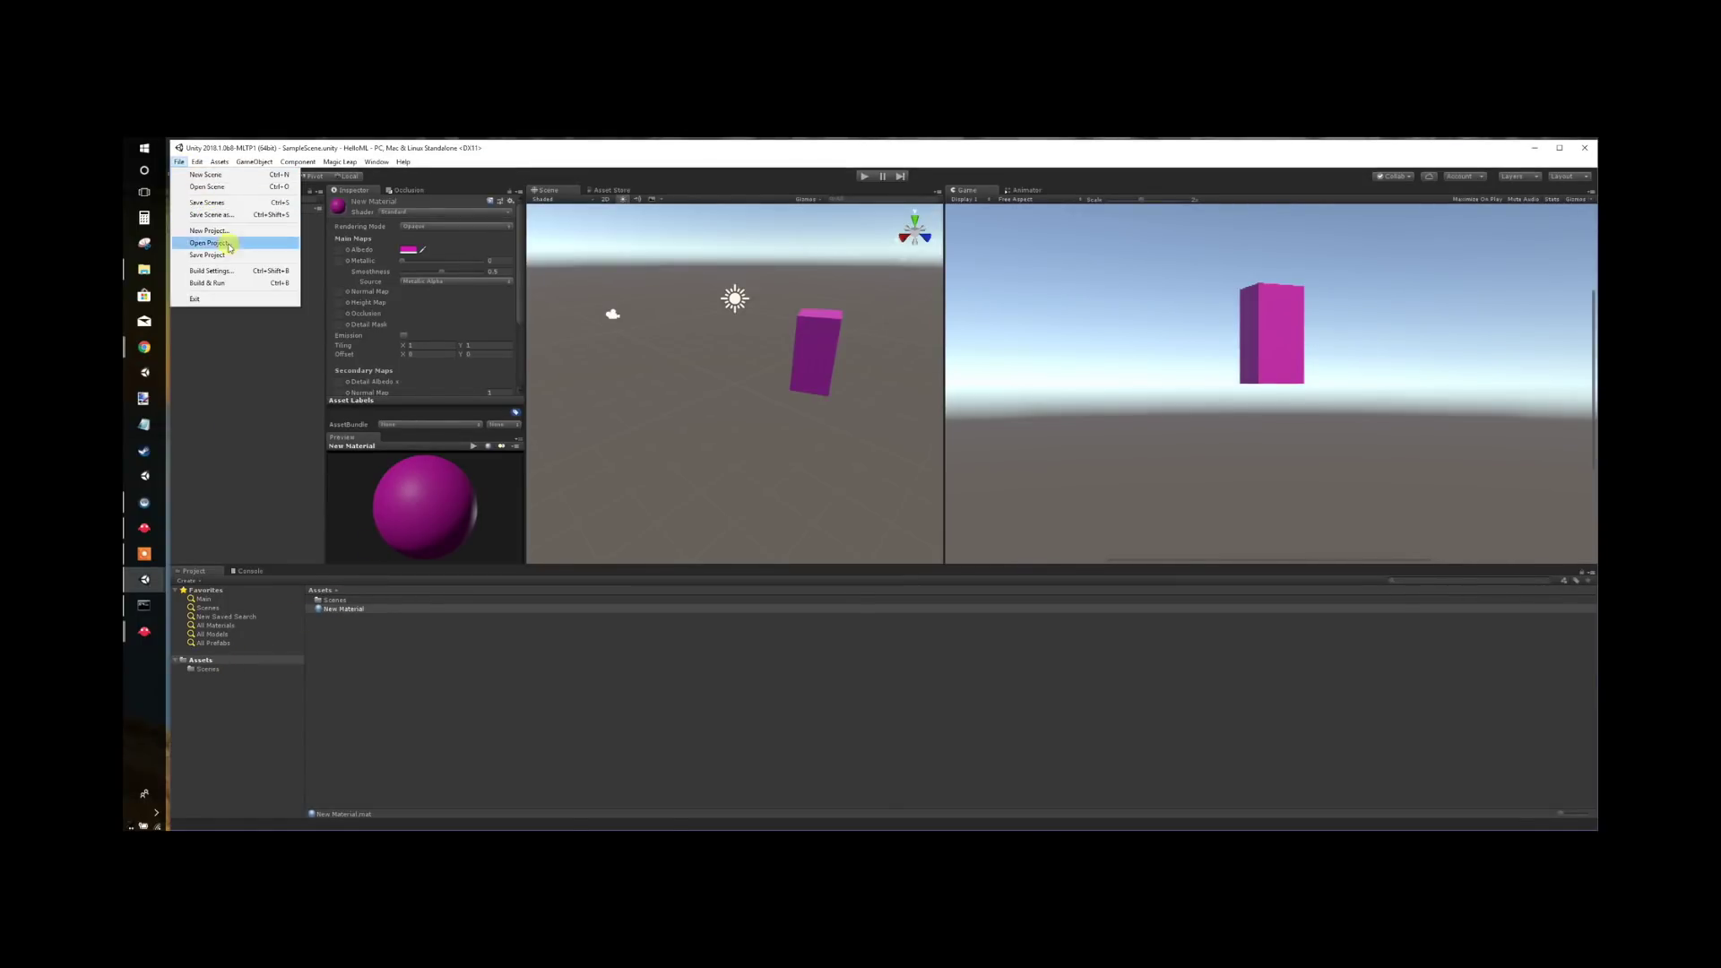
click(224, 269)
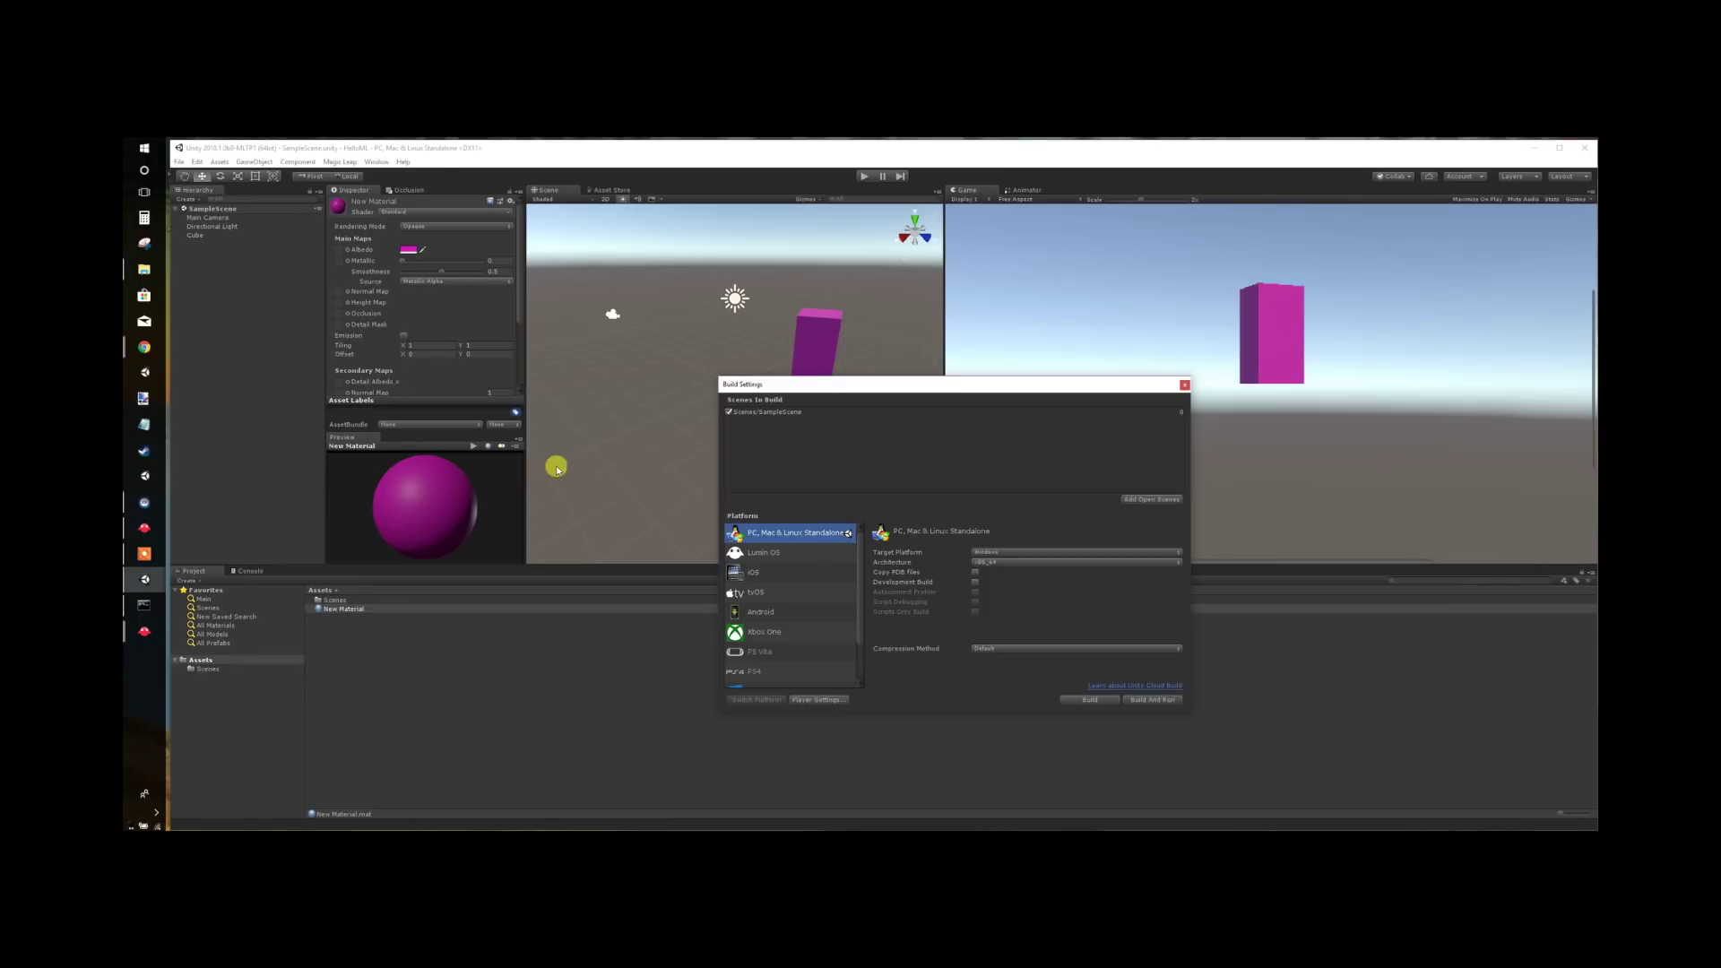
click(785, 552)
click(758, 700)
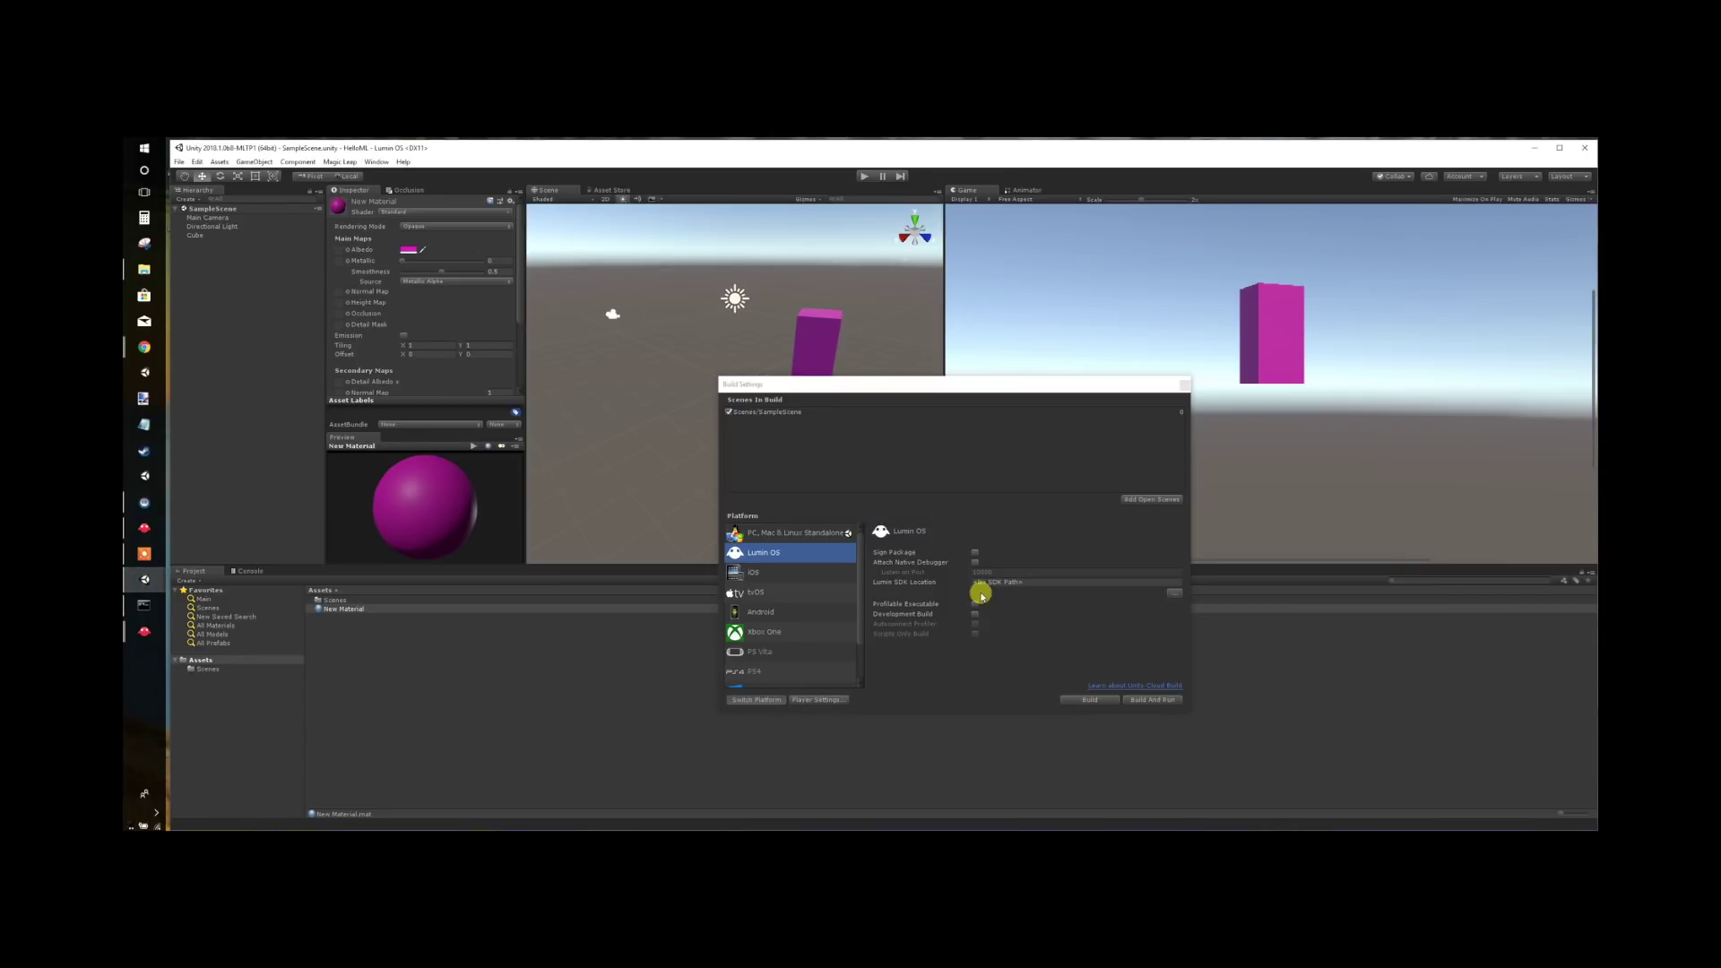
- Set the Lumin SDK location to the v0.11.1 folder inside MagicLeap\mlsdk and close the build settings
click(1172, 587)
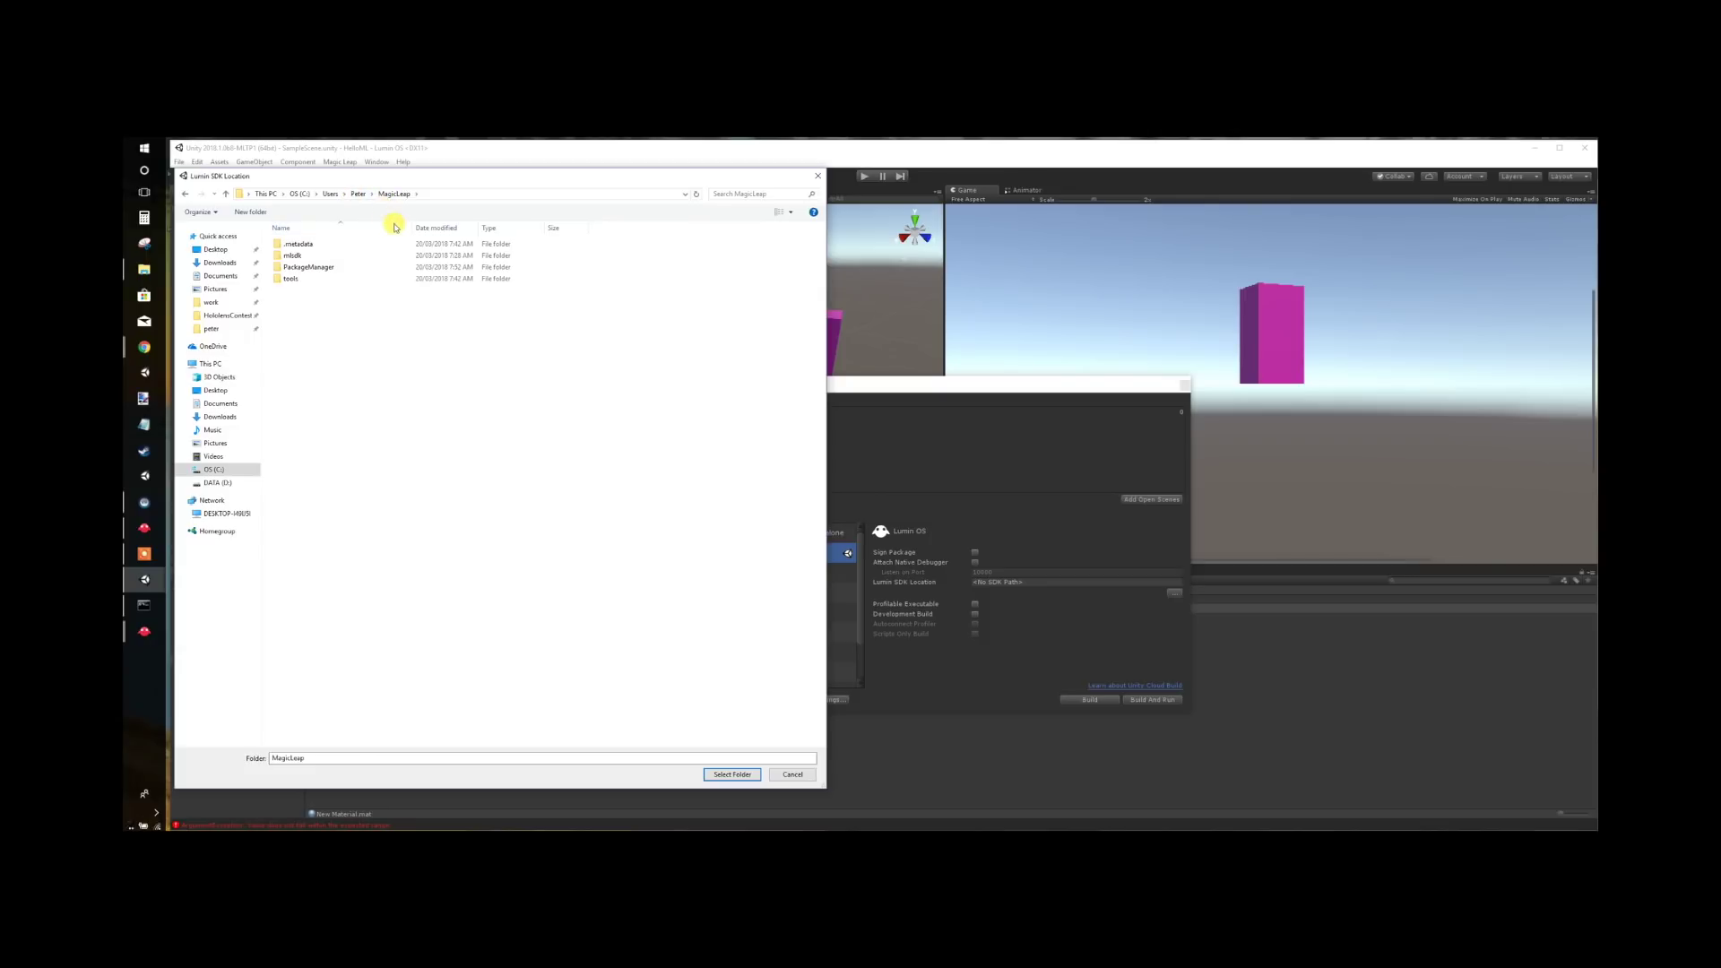
double_click(298, 256)
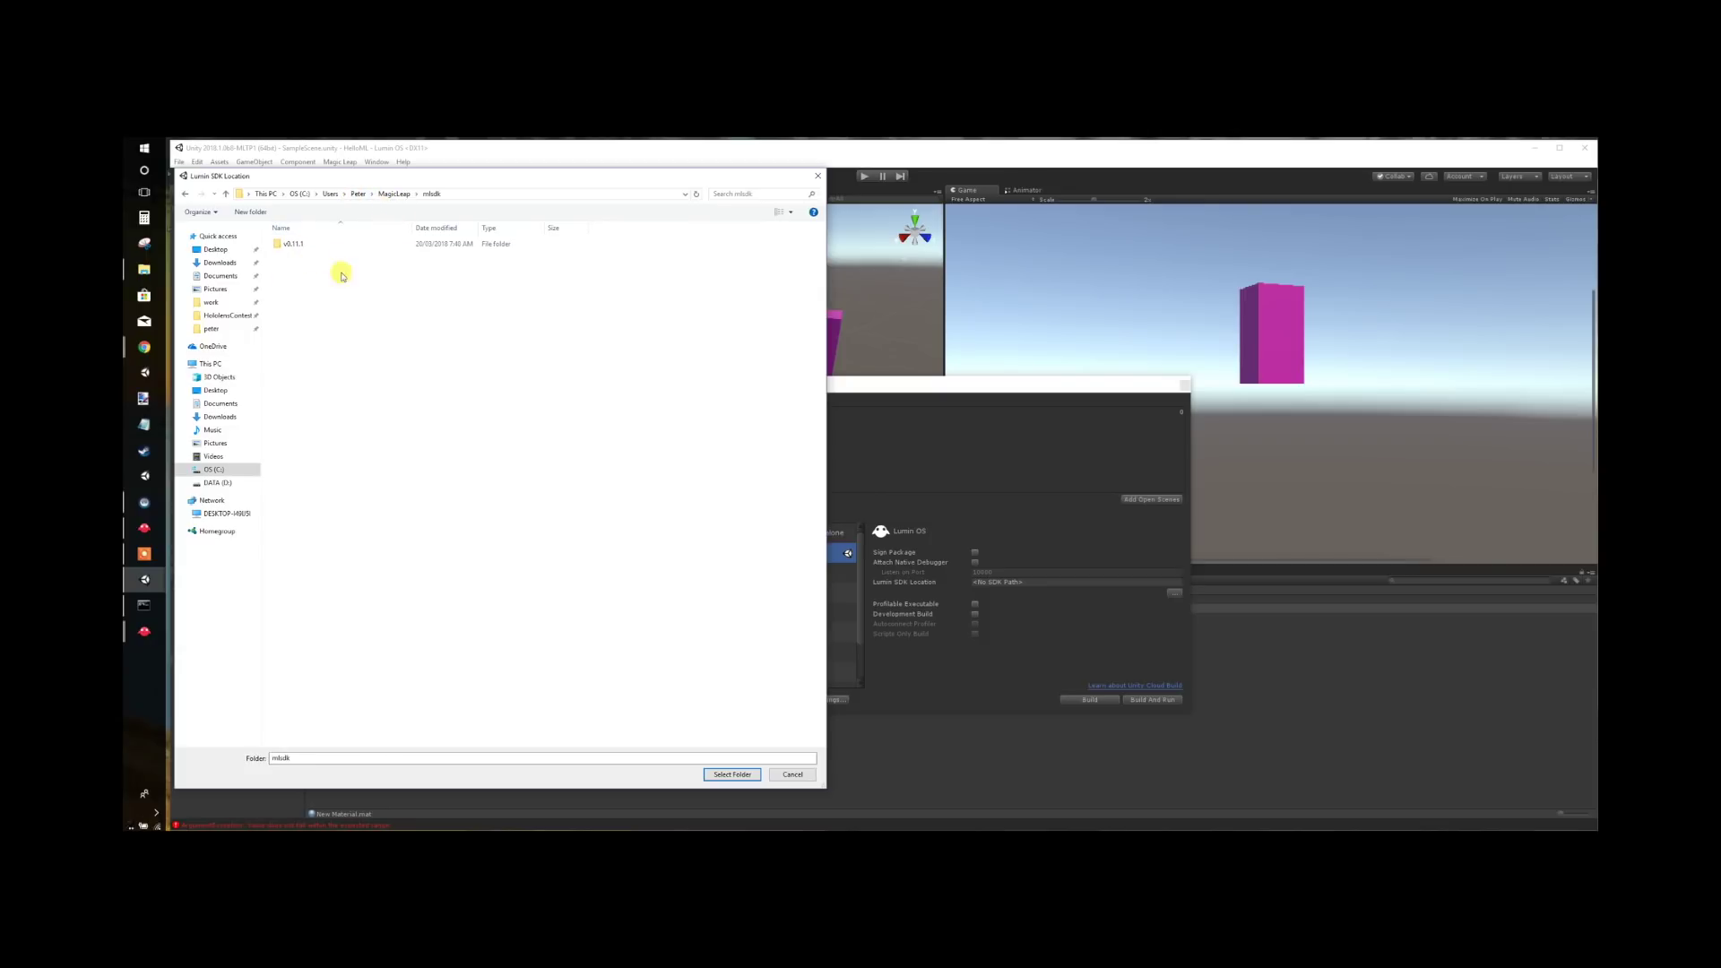
click(287, 247)
double_click(287, 247)
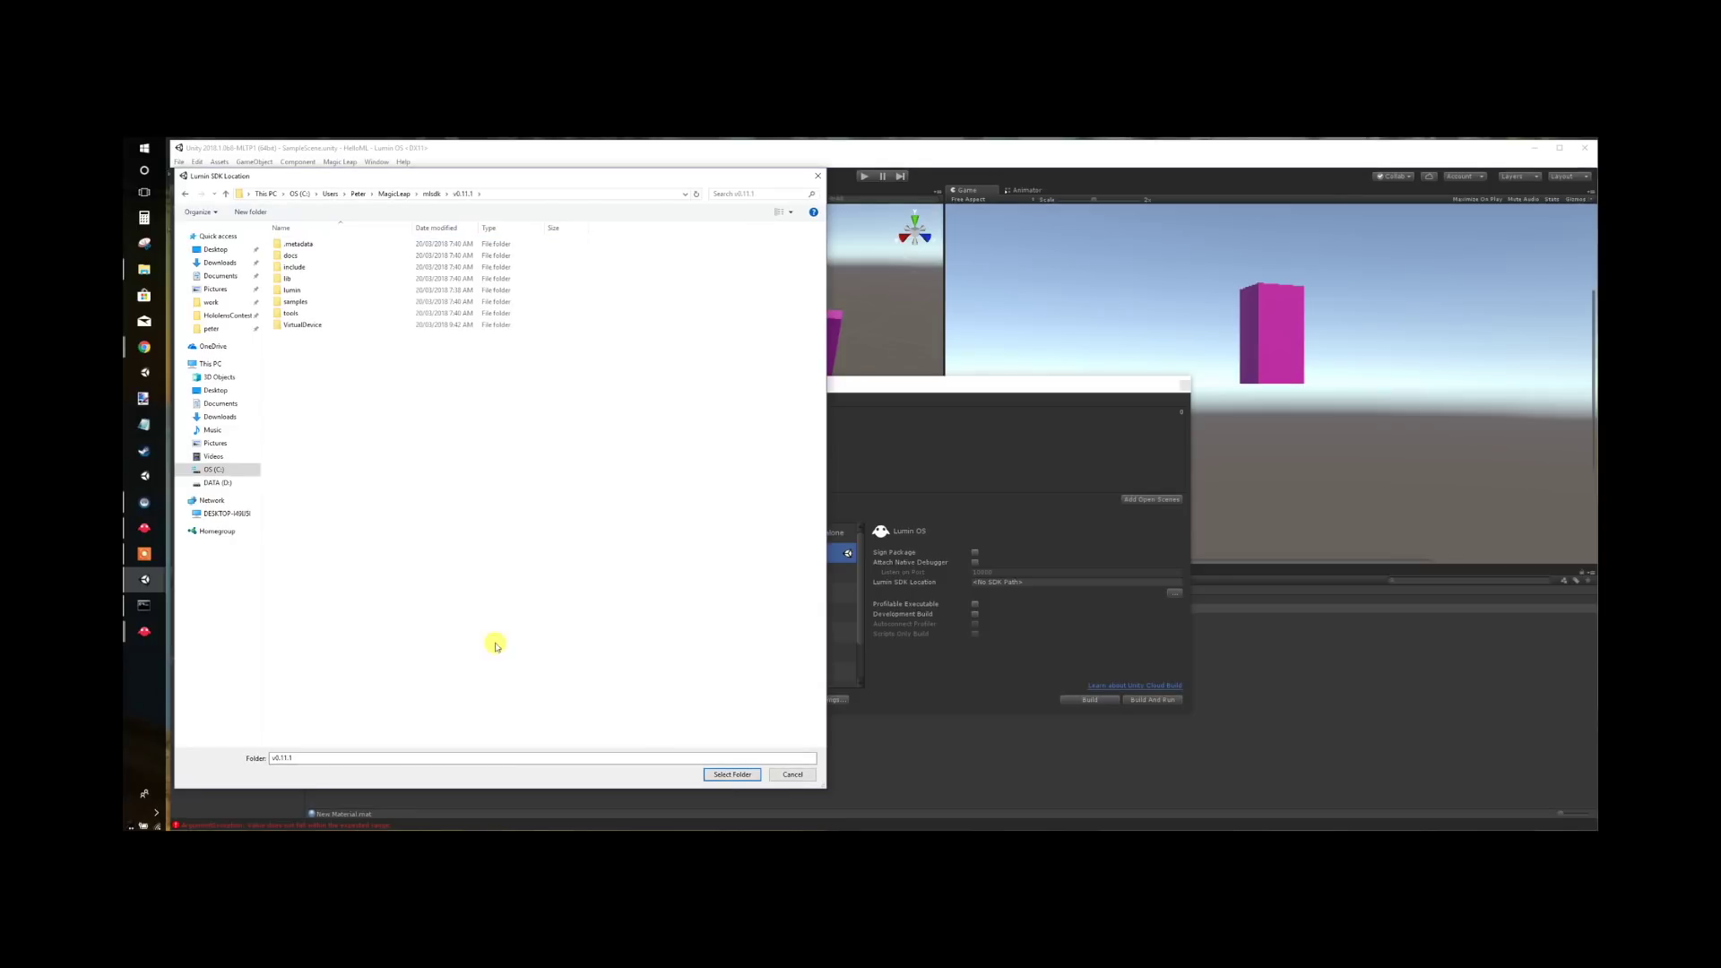
click(731, 774)
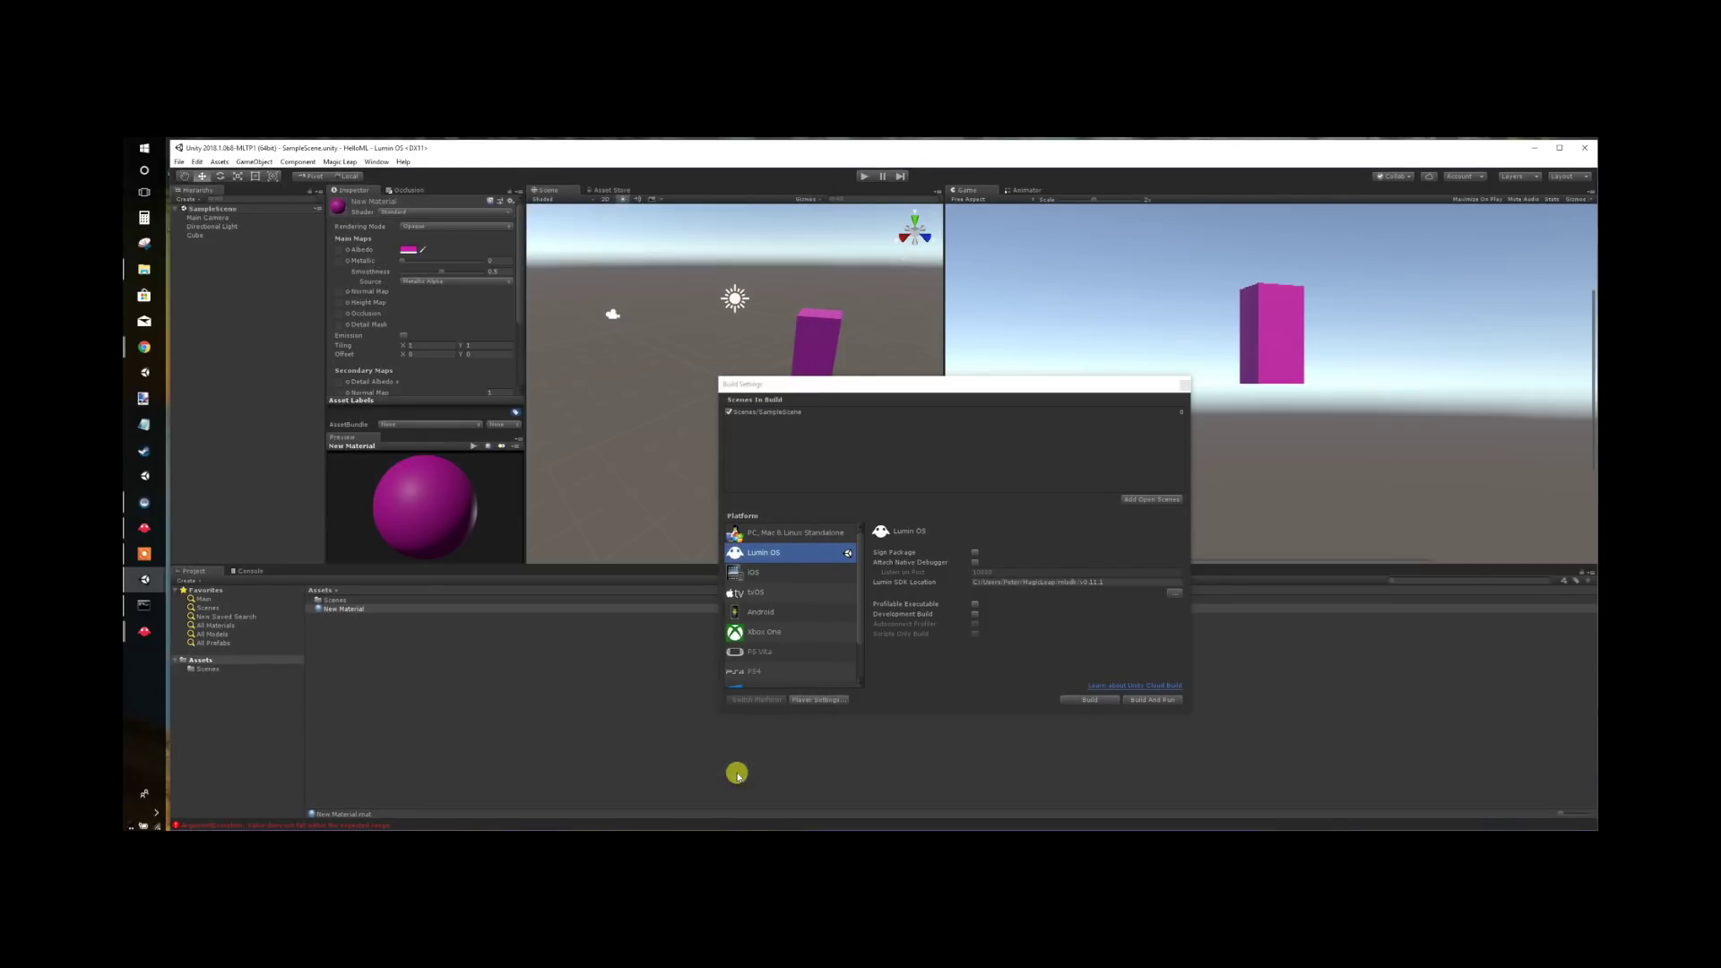
click(1183, 386)
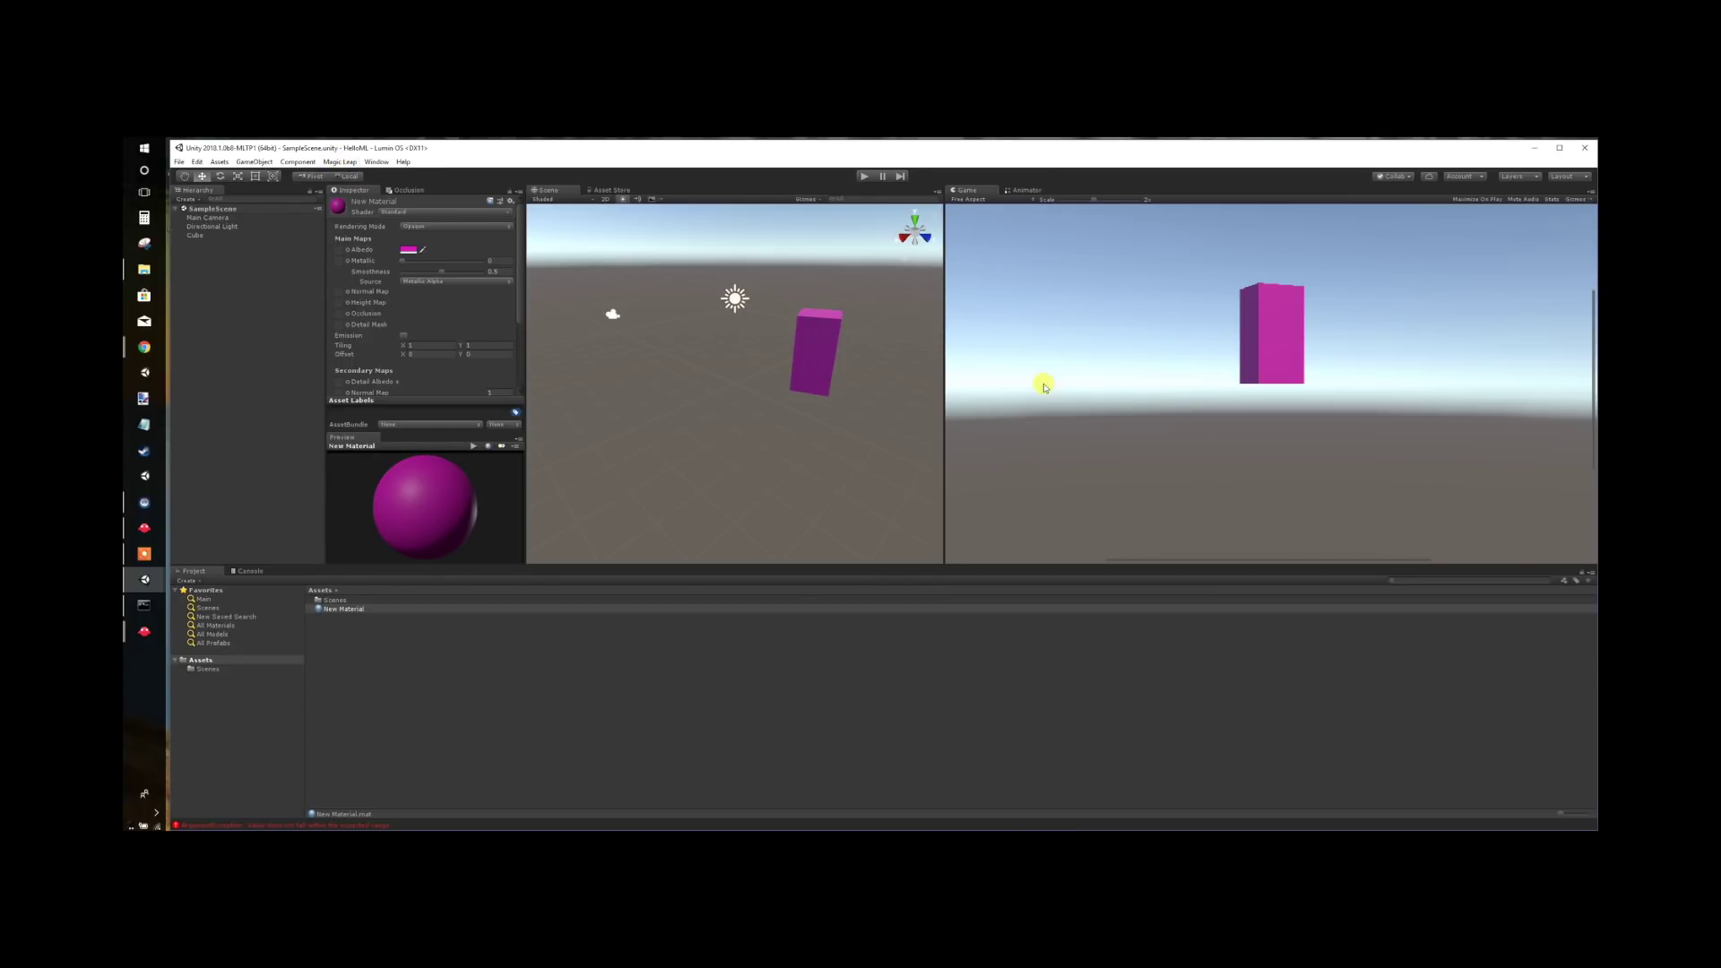
- Enable Zero Iteration for Magic Leap and restart the Unity editor
click(1556, 147)
click(336, 161)
click(352, 176)
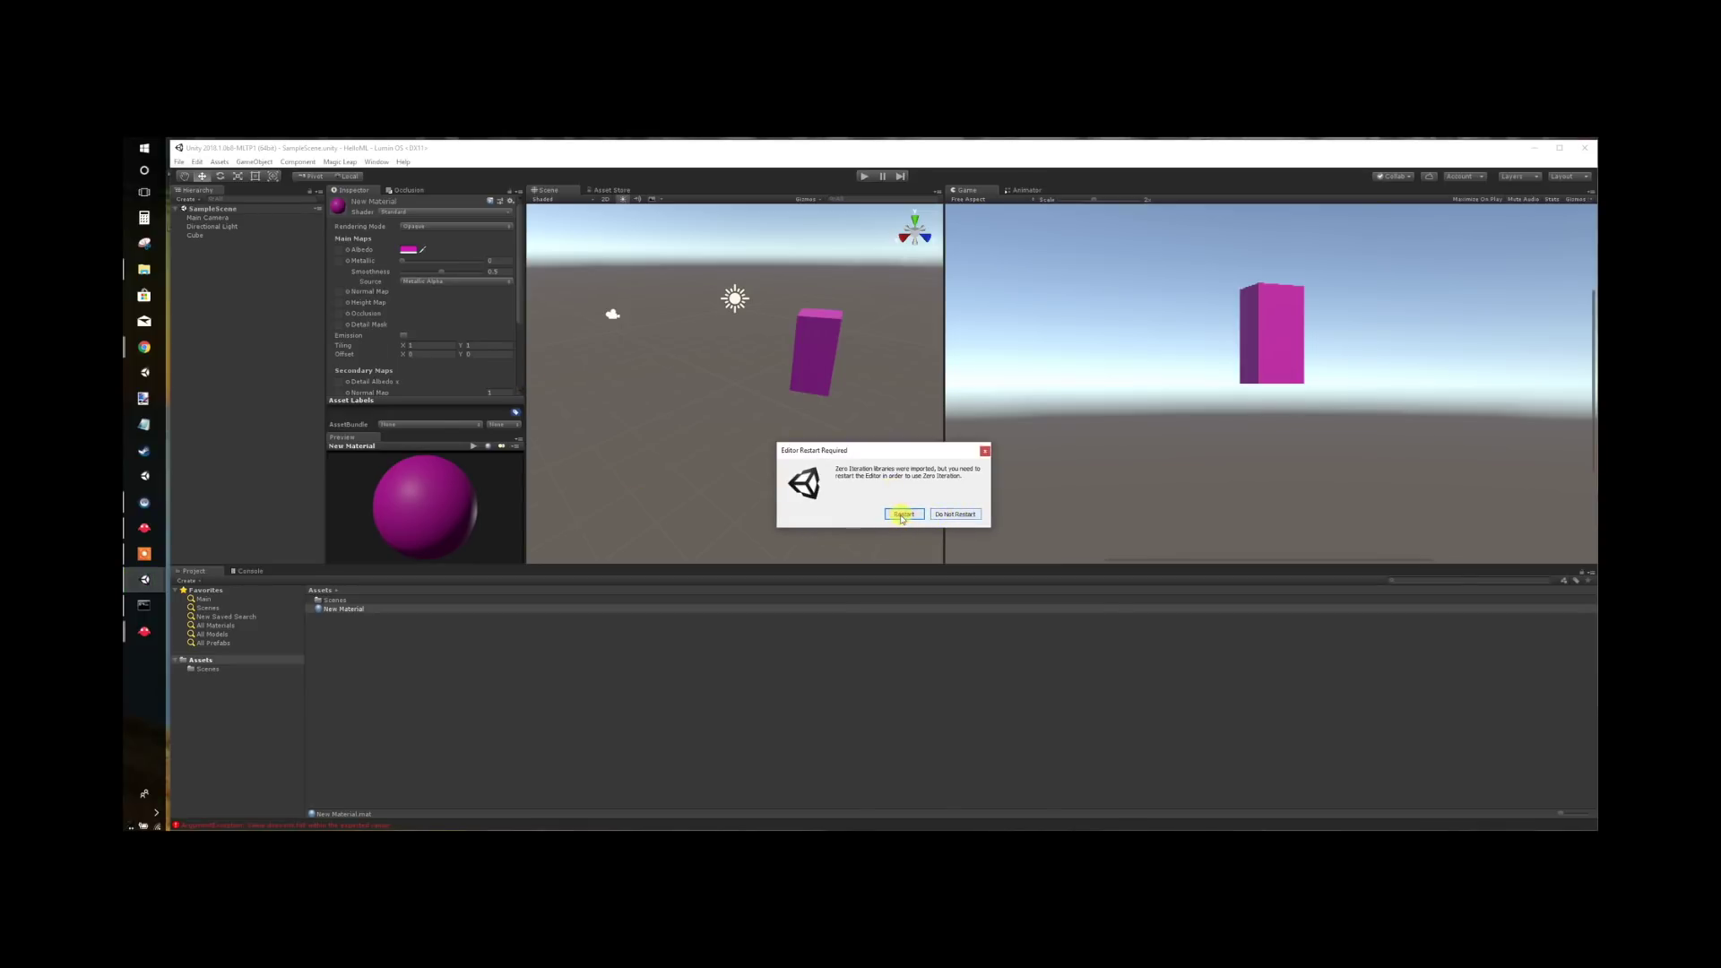
click(901, 515)
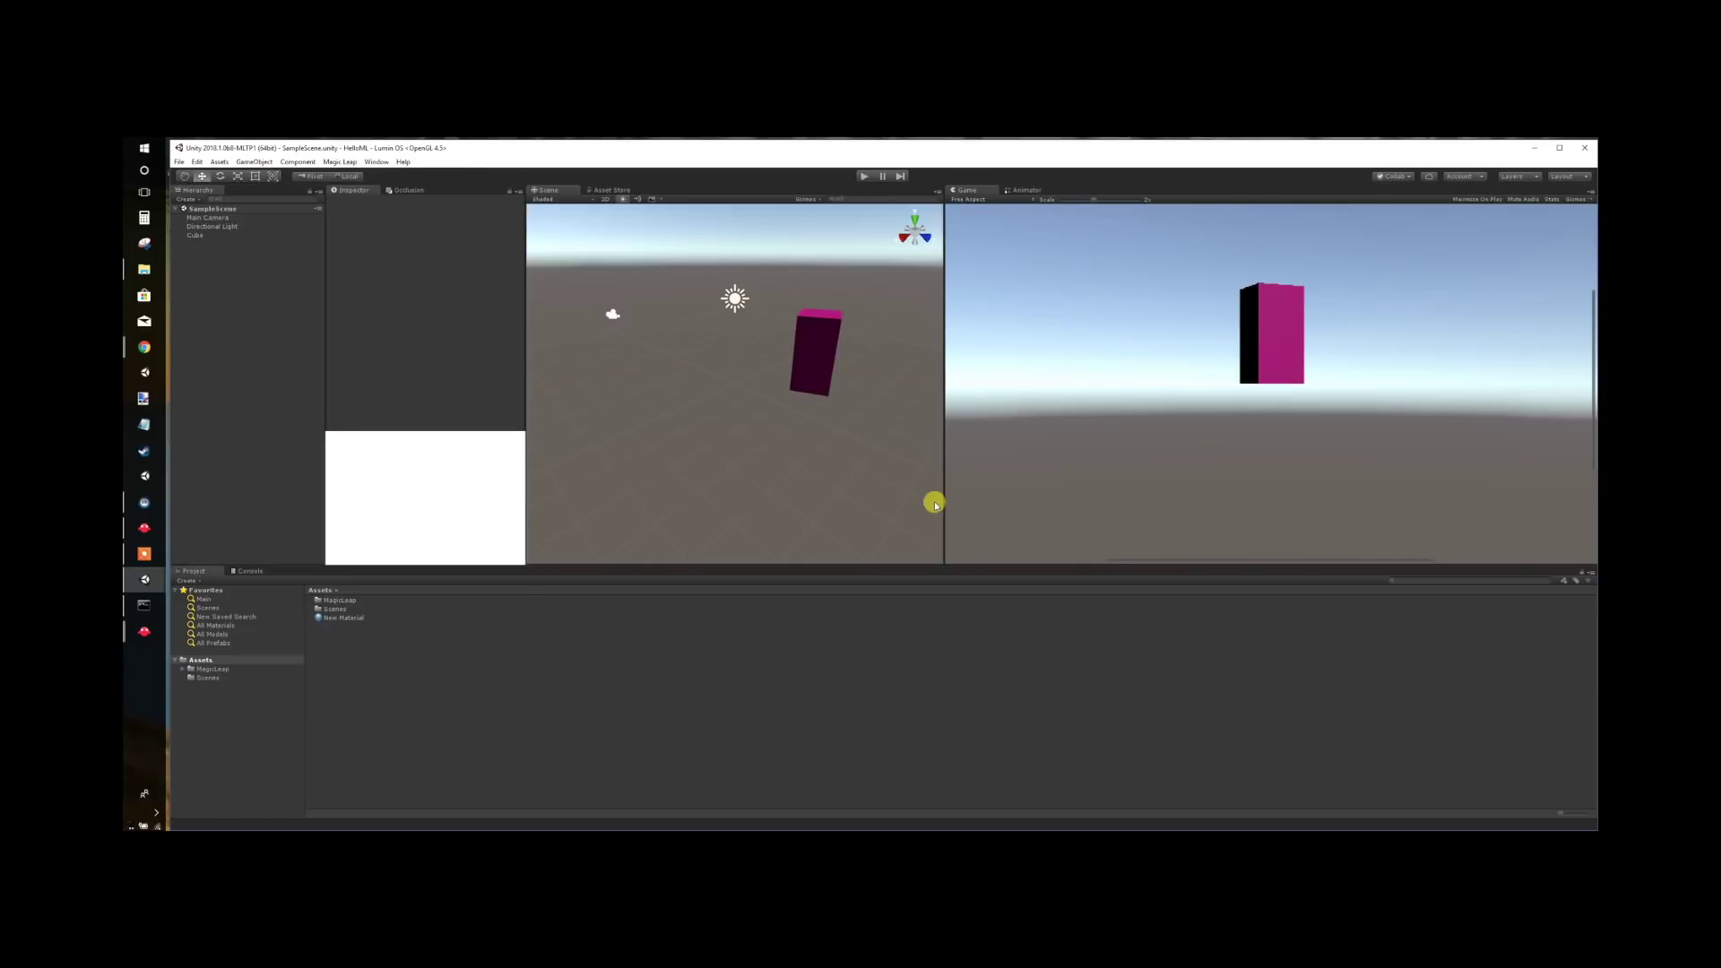
- Consult the tutorial's Ship'em! section in the browser, return to Unity, and run the scene in play mode
click(1534, 148)
scroll(860, 477, down, 4)
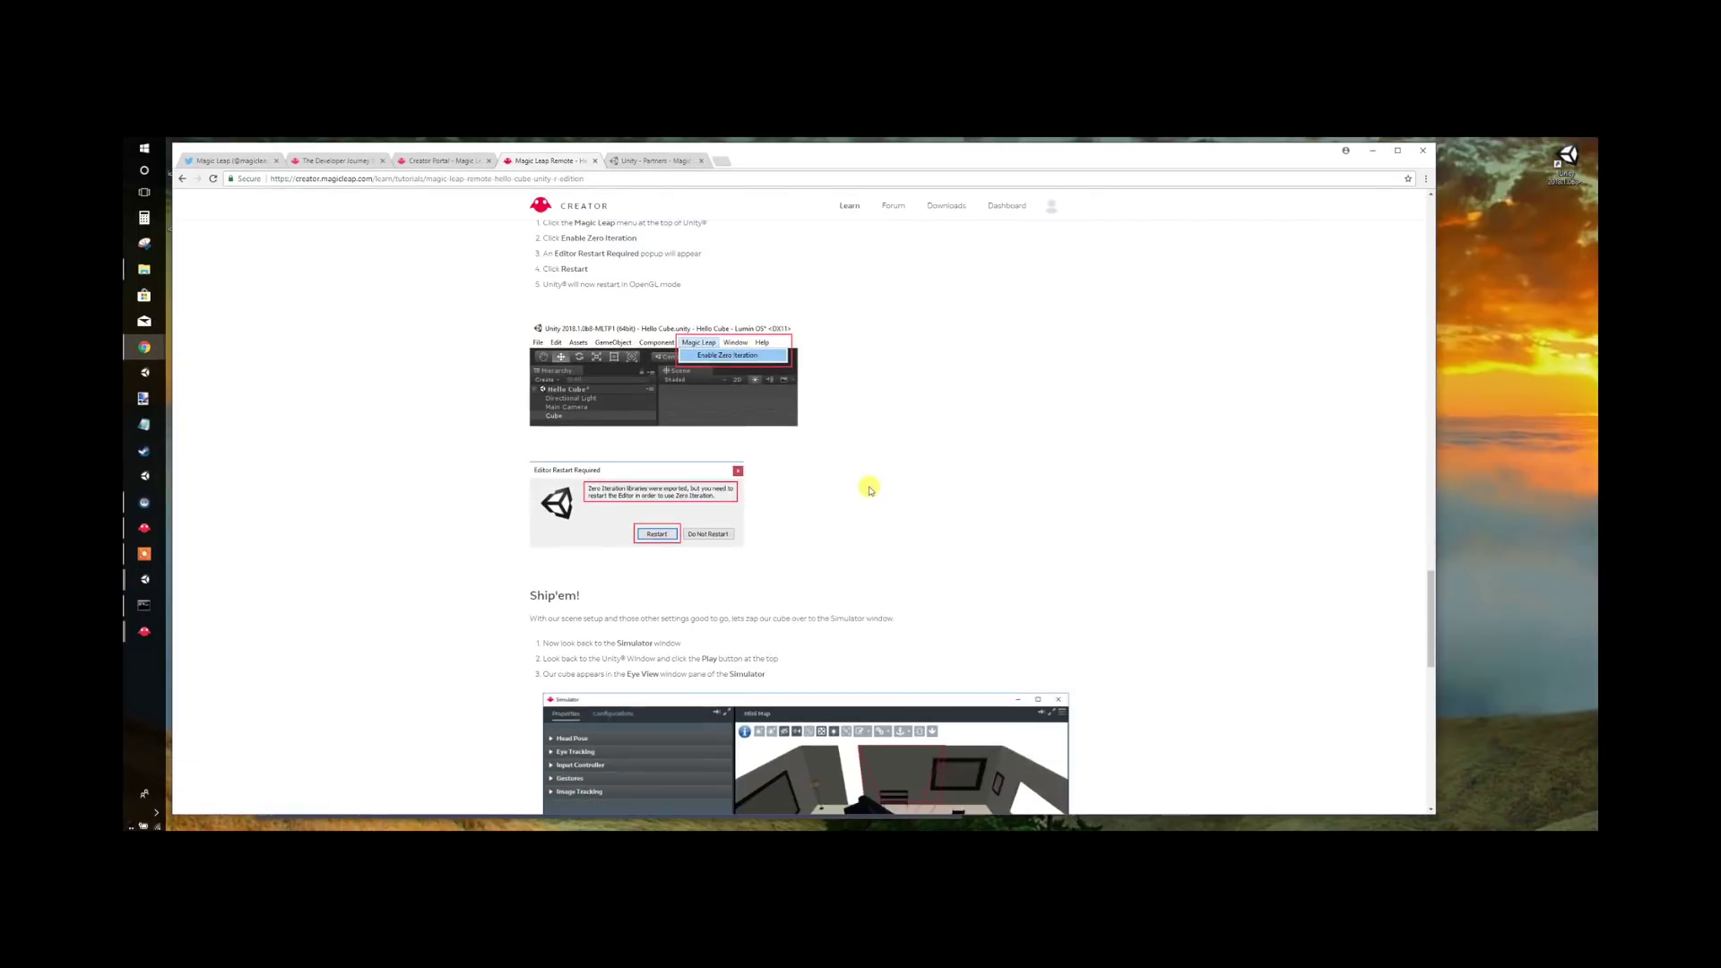
scroll(869, 488, down, 1)
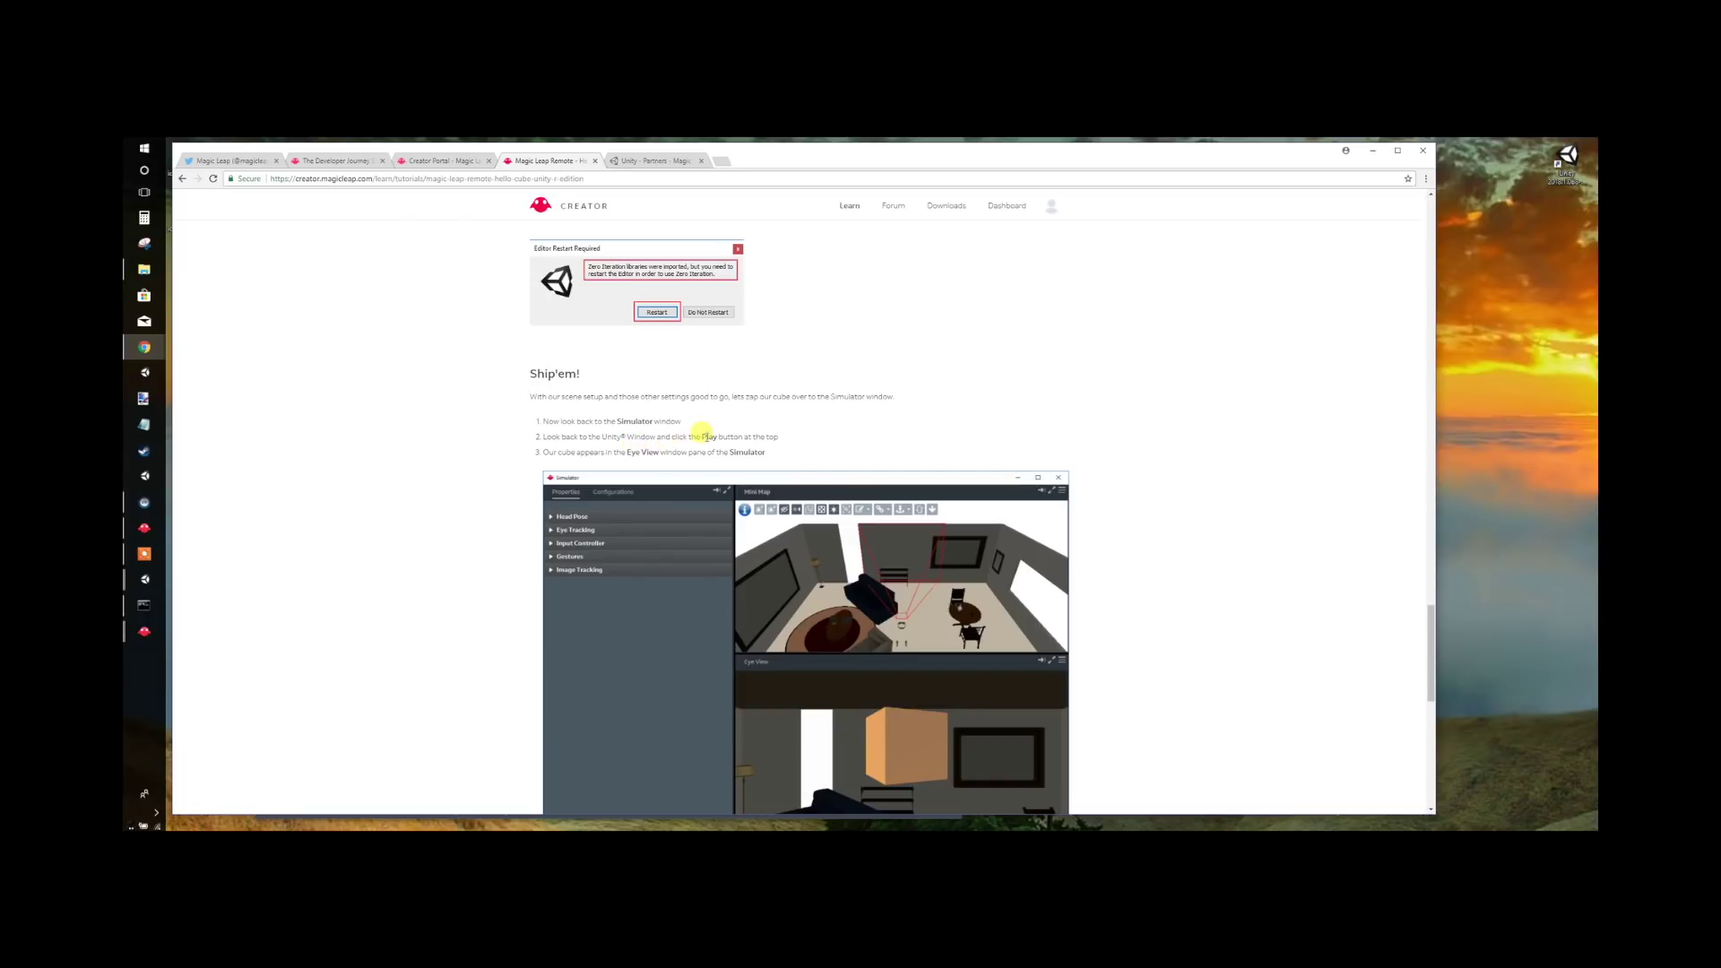
scroll(757, 435, down, 1)
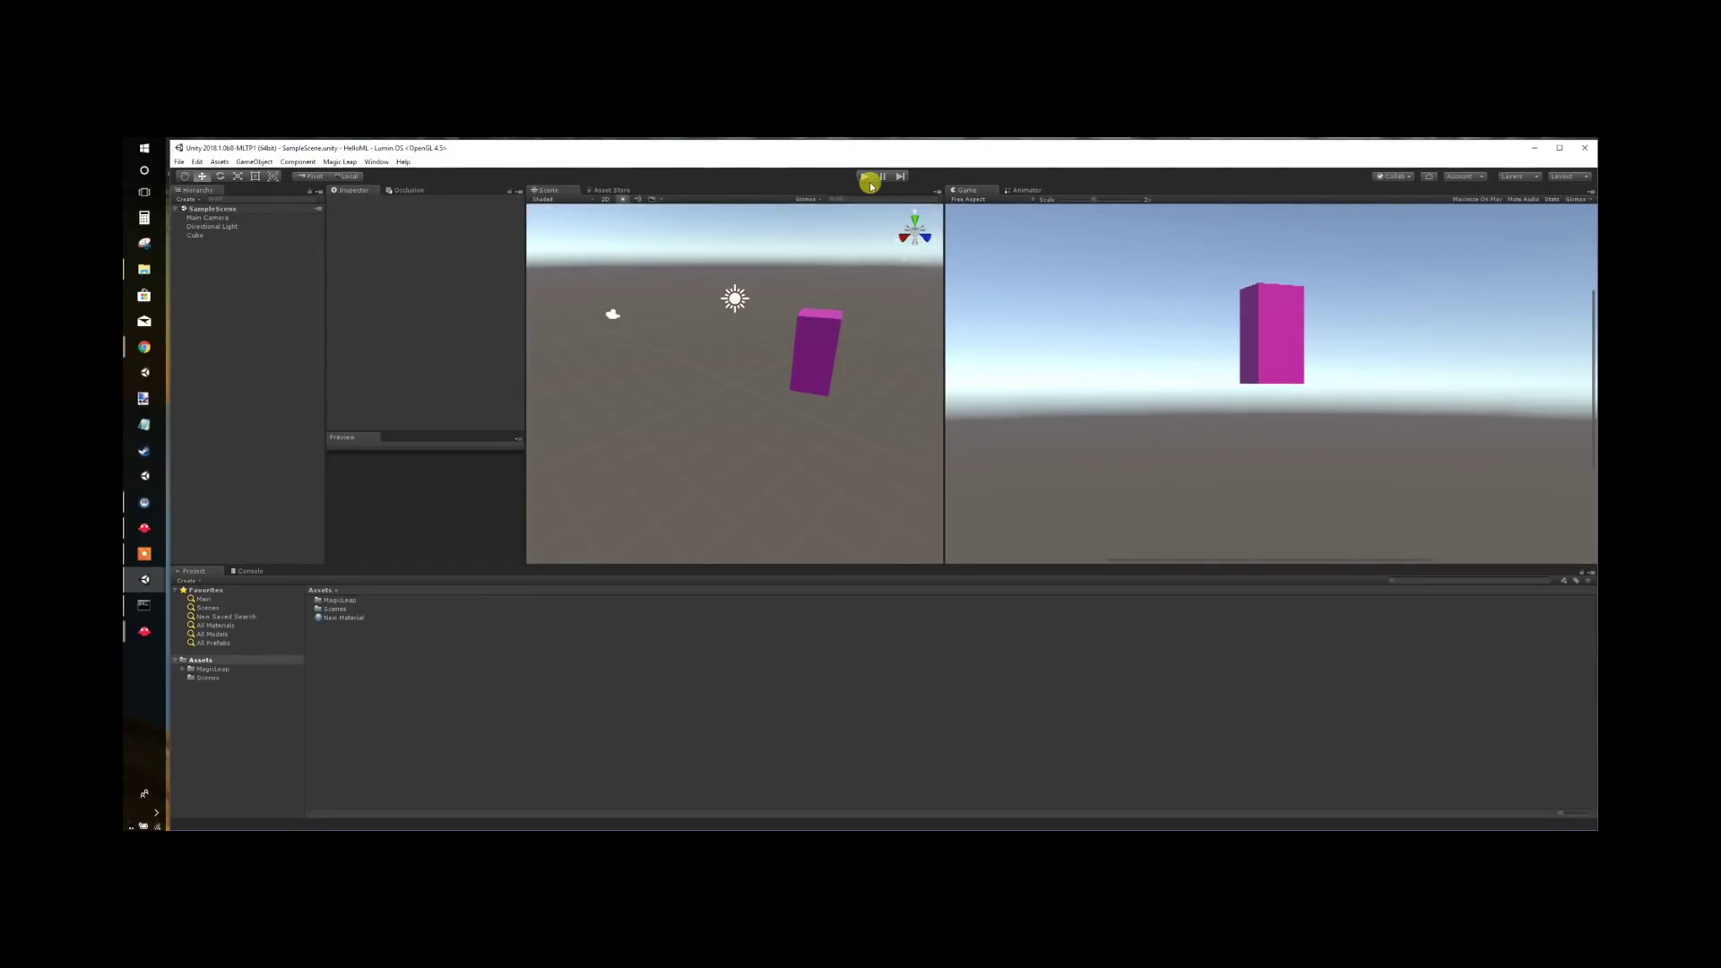
click(865, 176)
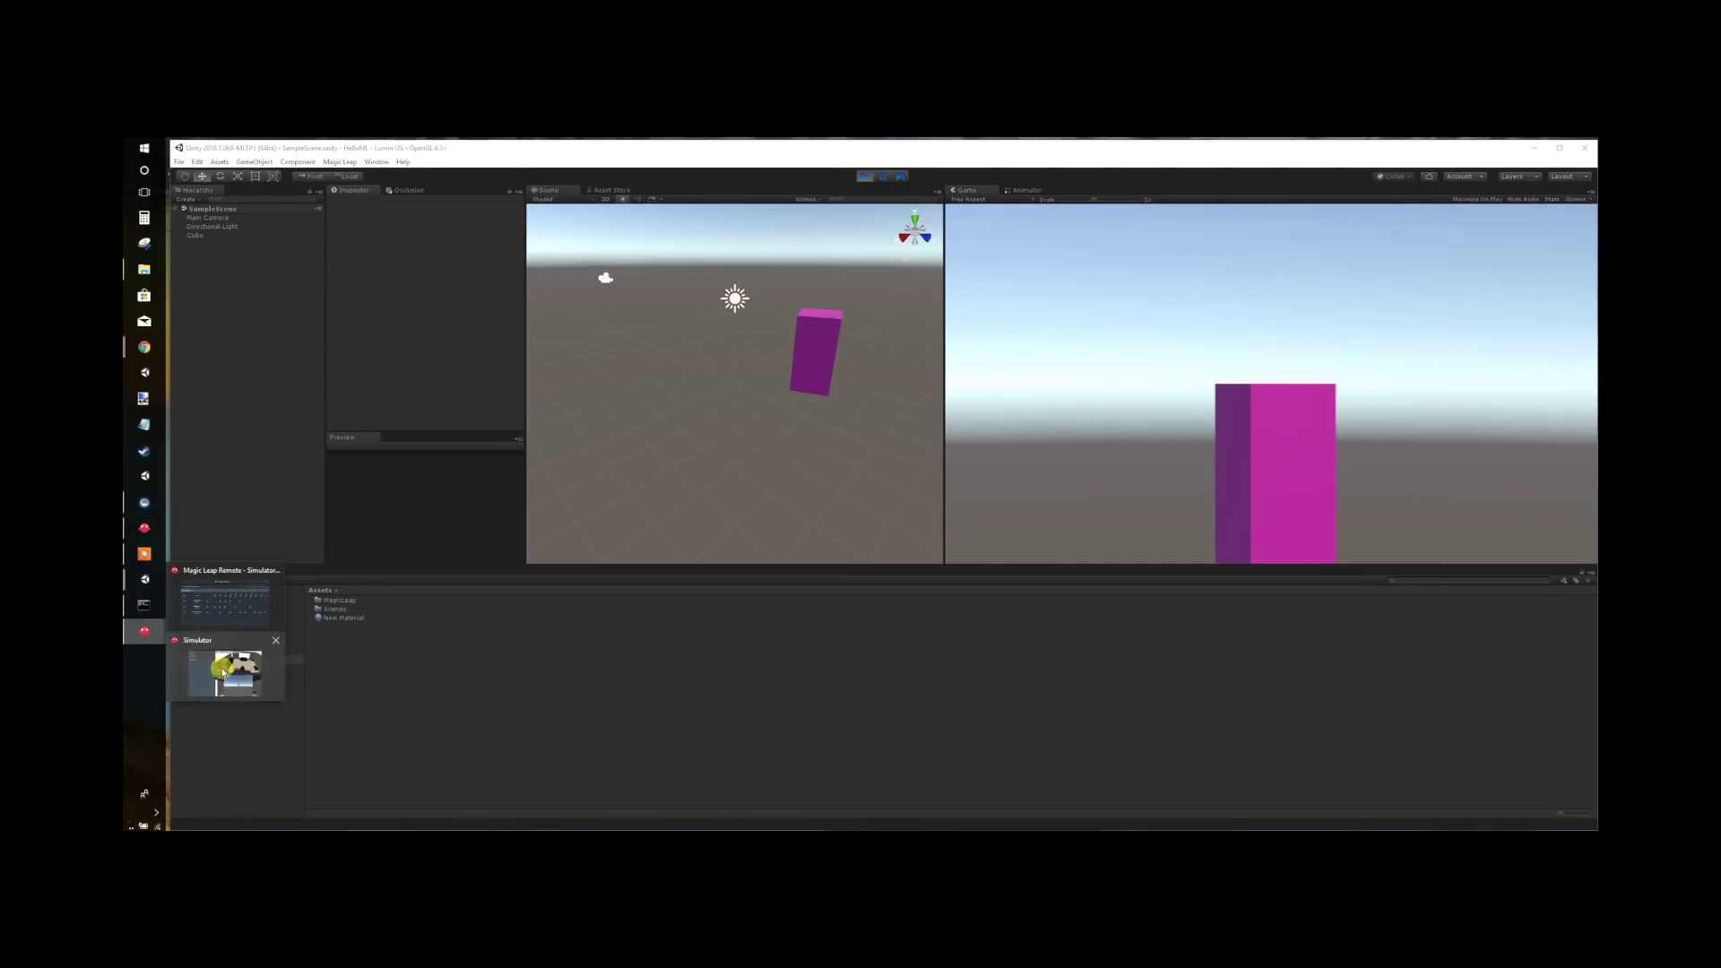
- Switch to the Magic Leap Simulator to inspect the cube in the eye view, then return to Unity and stop play mode
click(141, 632)
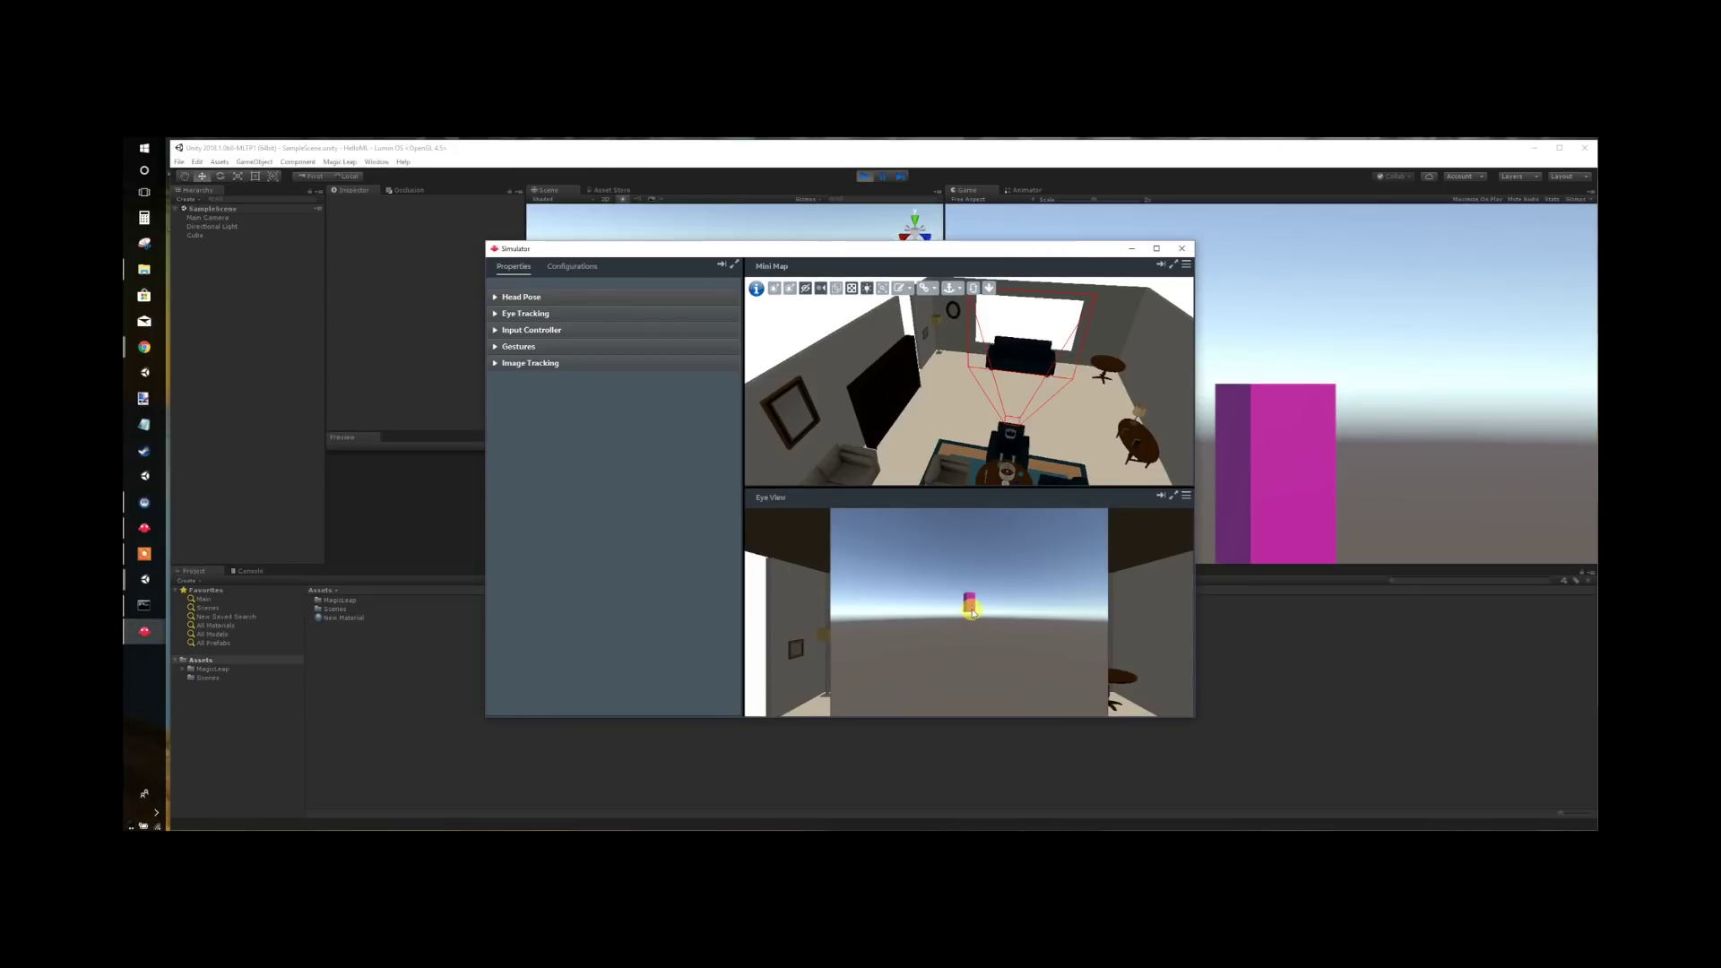
drag(970, 616, 1026, 642)
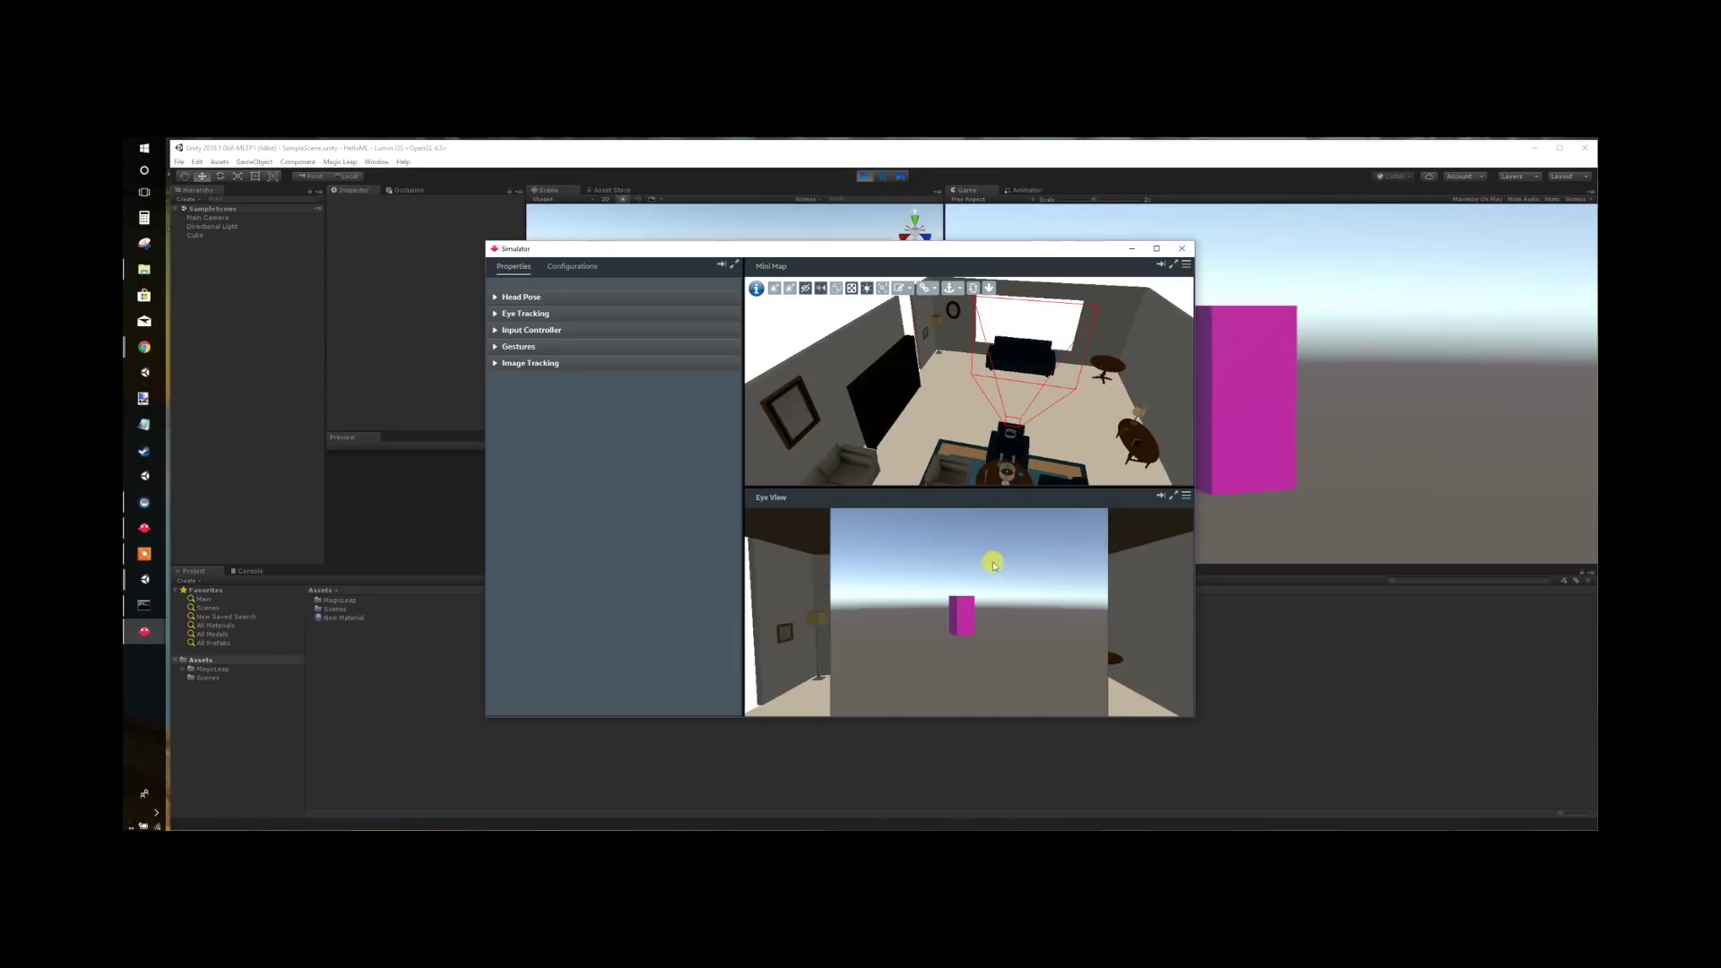
click(964, 168)
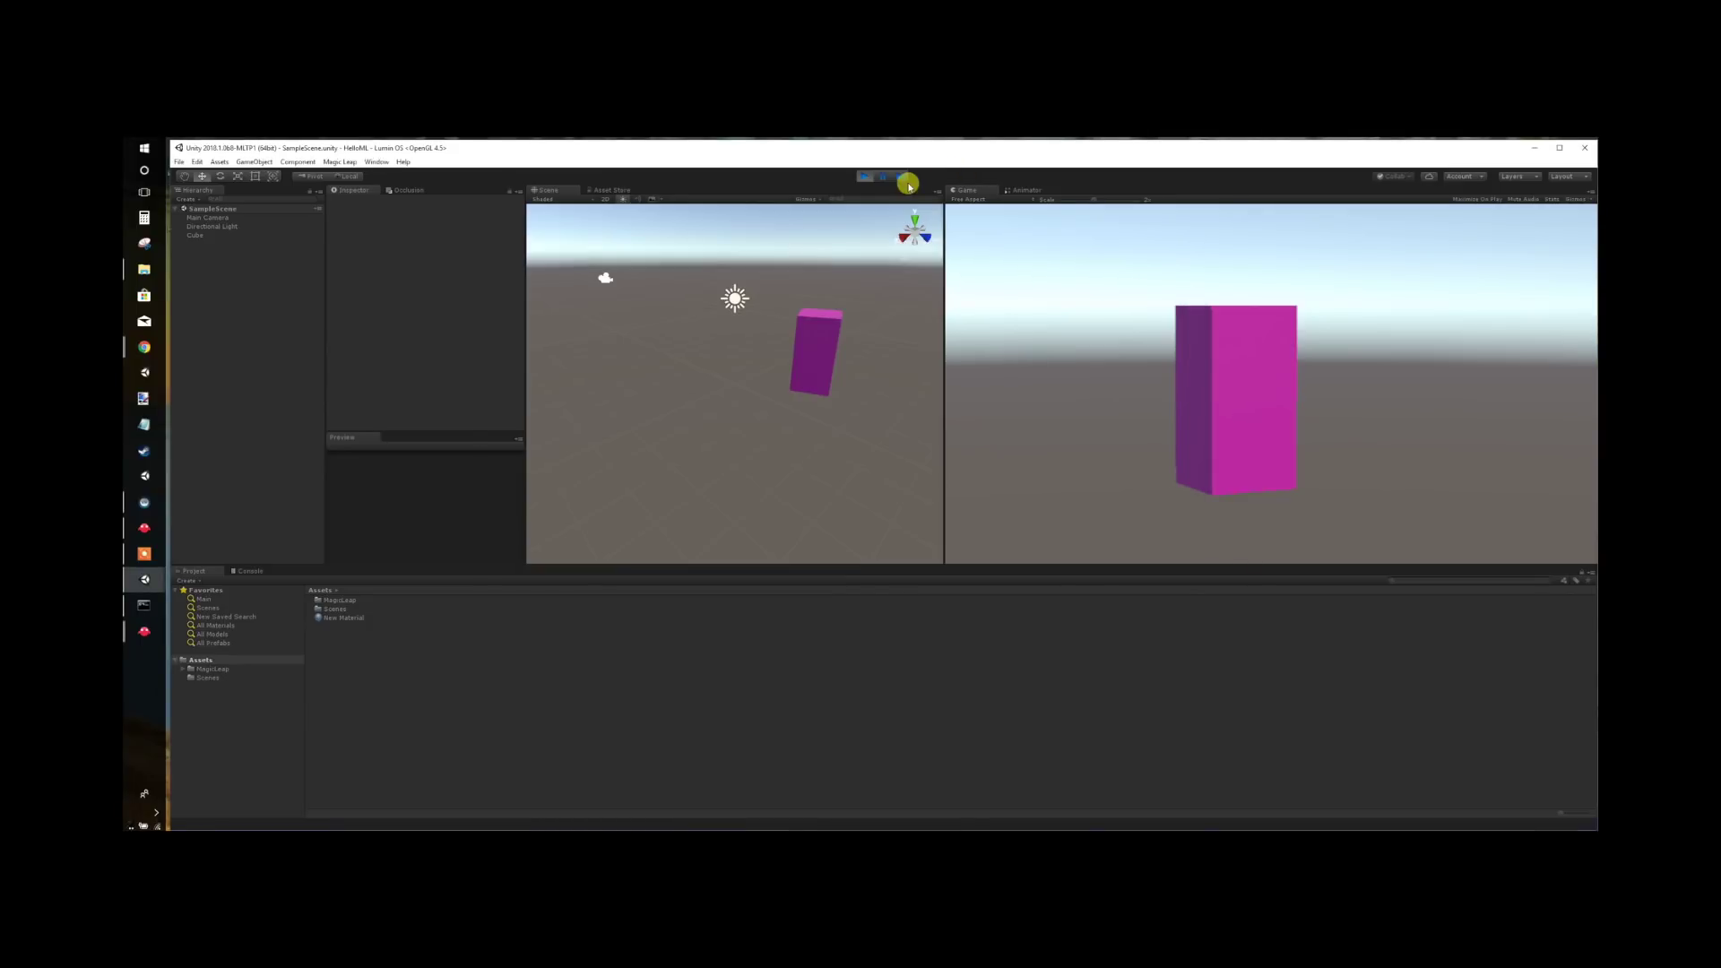
click(862, 176)
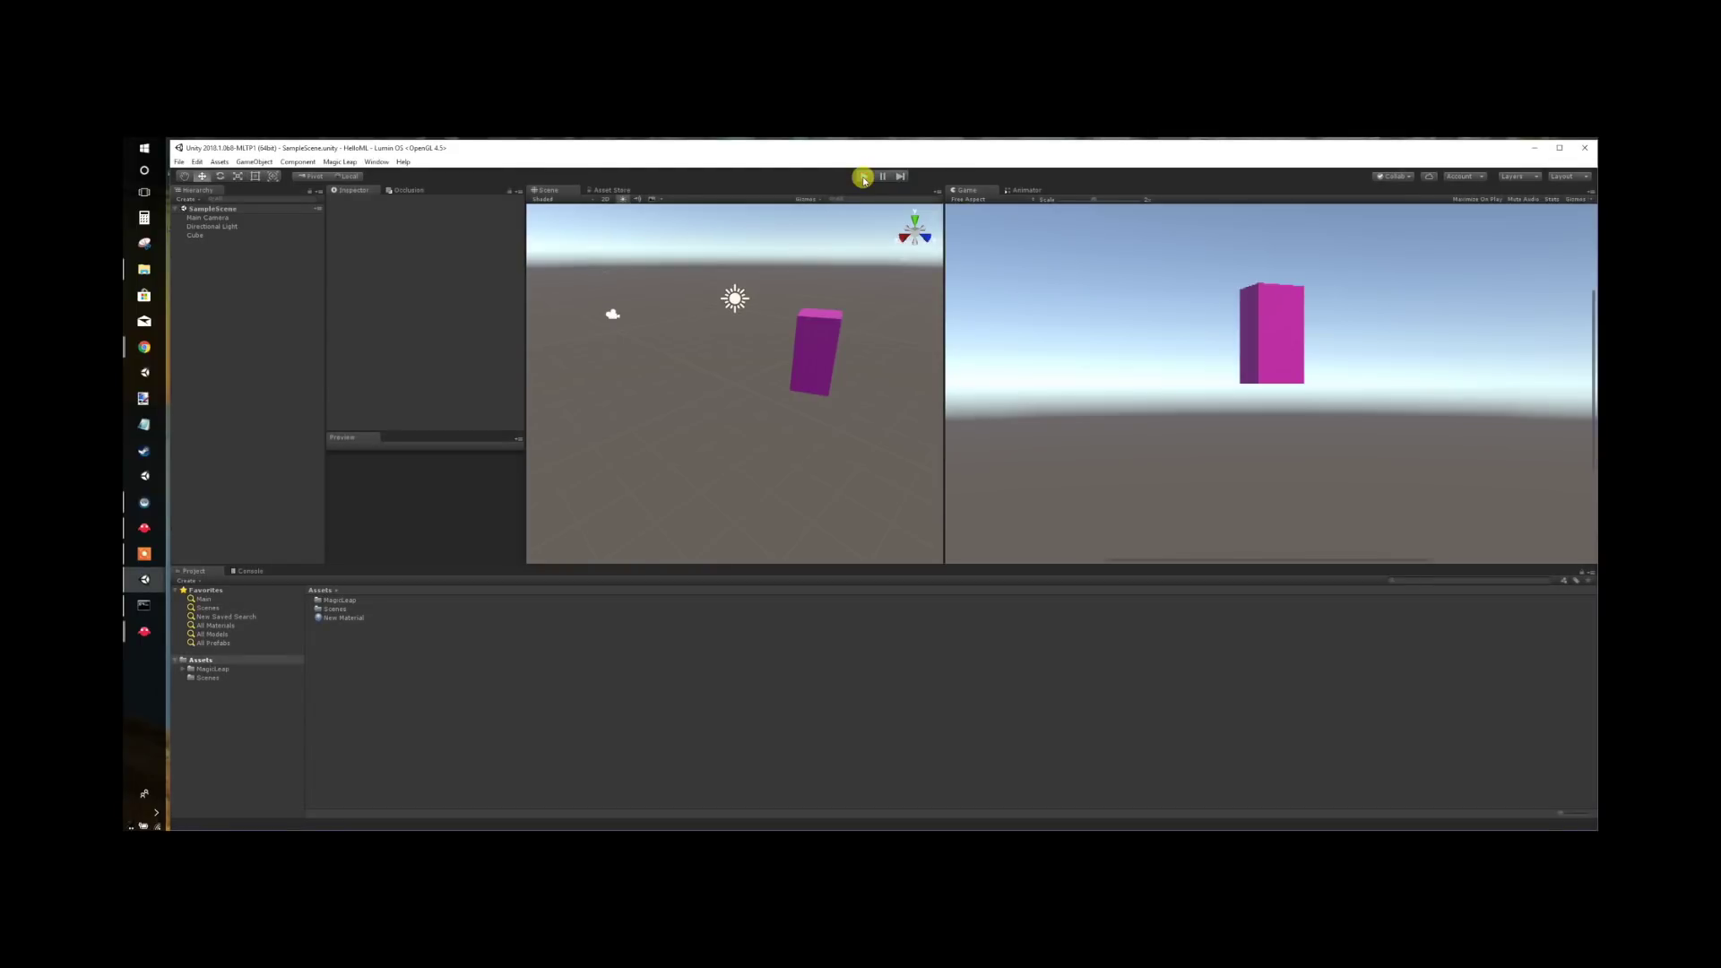
- Set the Main Camera's clear flags to Solid Color with a black background (000000) and save the scene
click(247, 218)
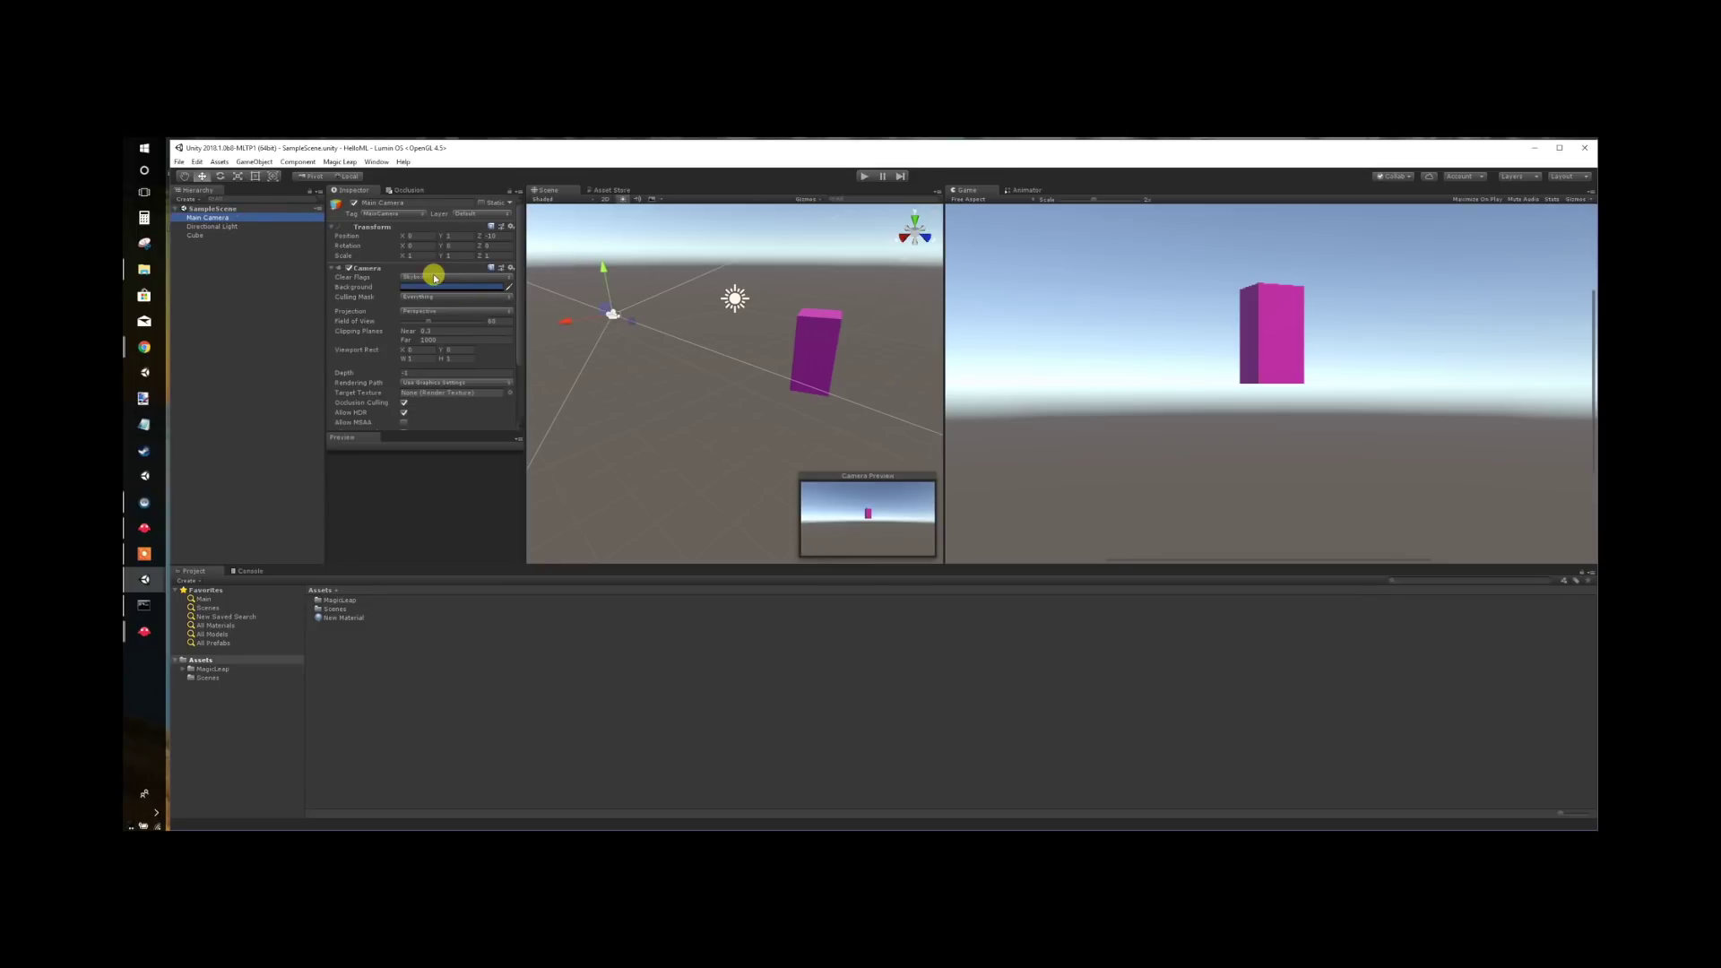
click(435, 278)
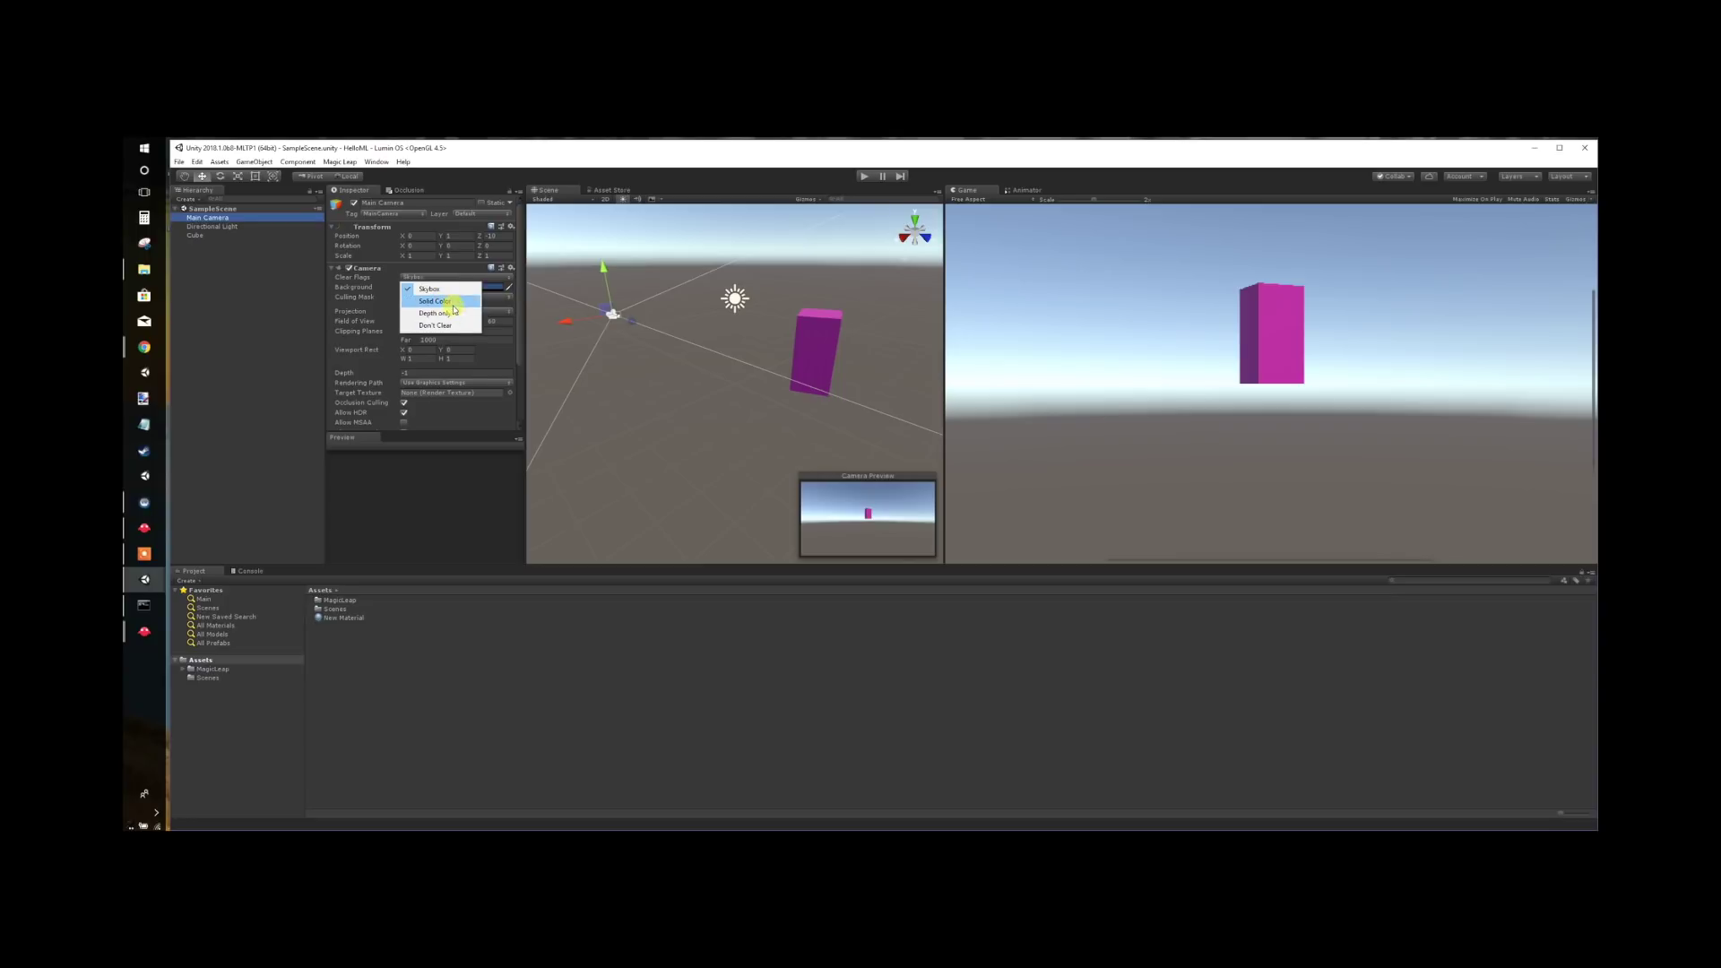
click(454, 303)
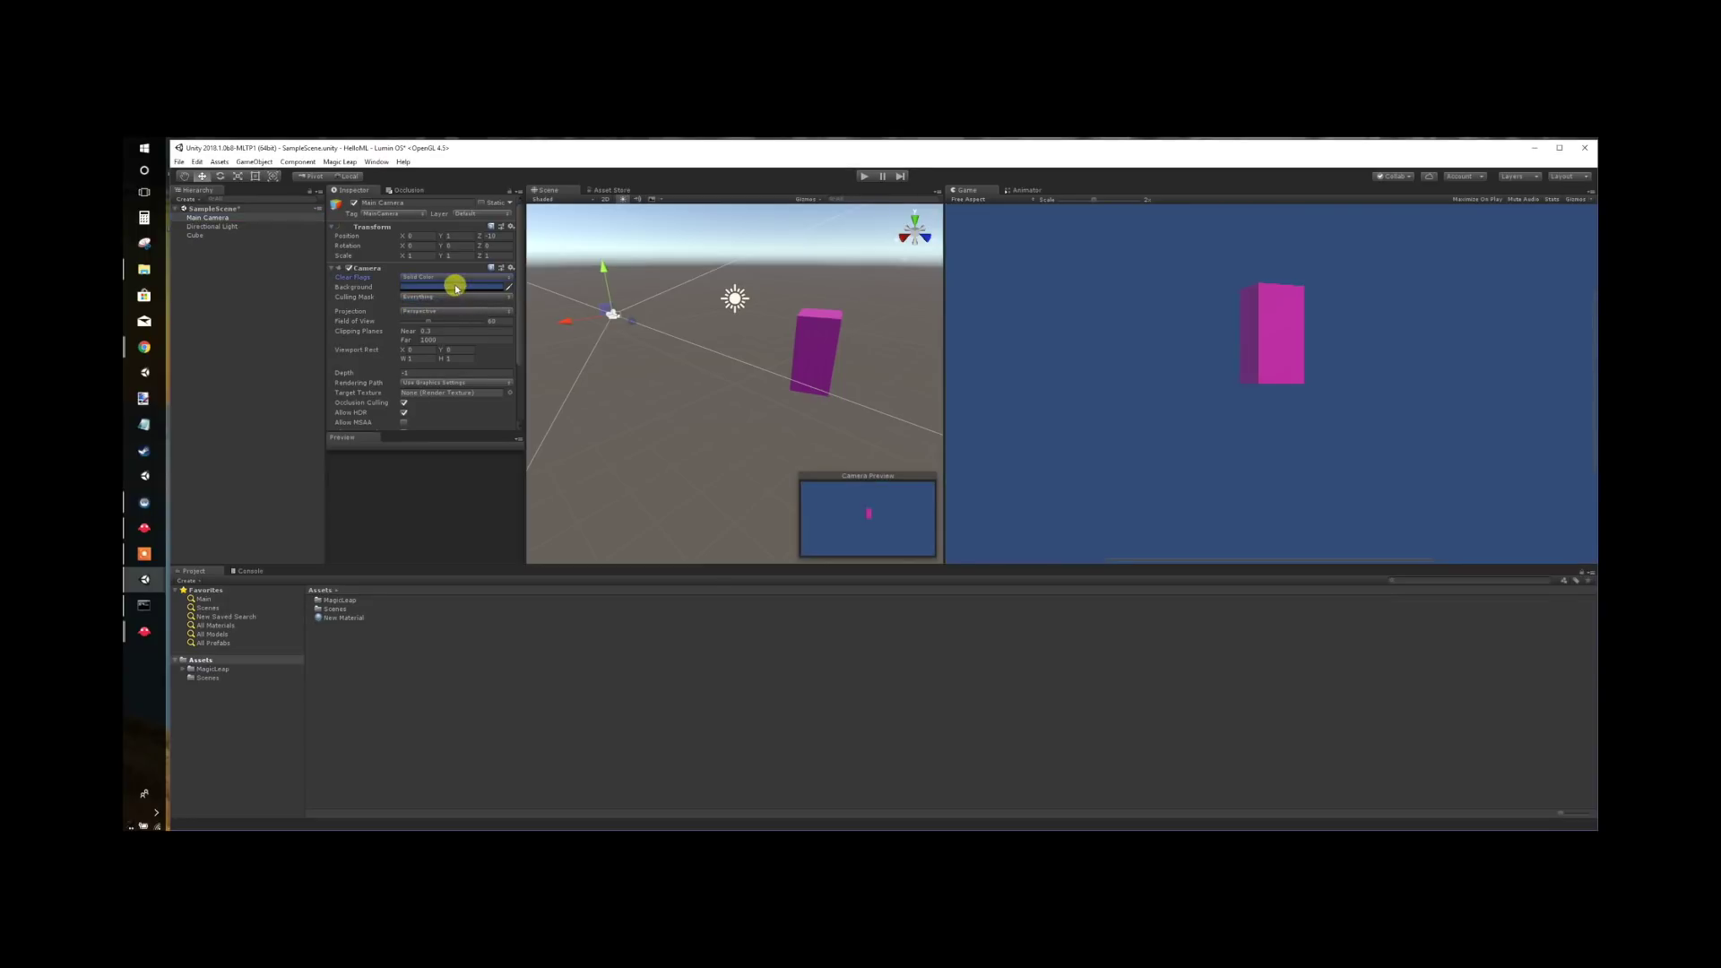
click(455, 287)
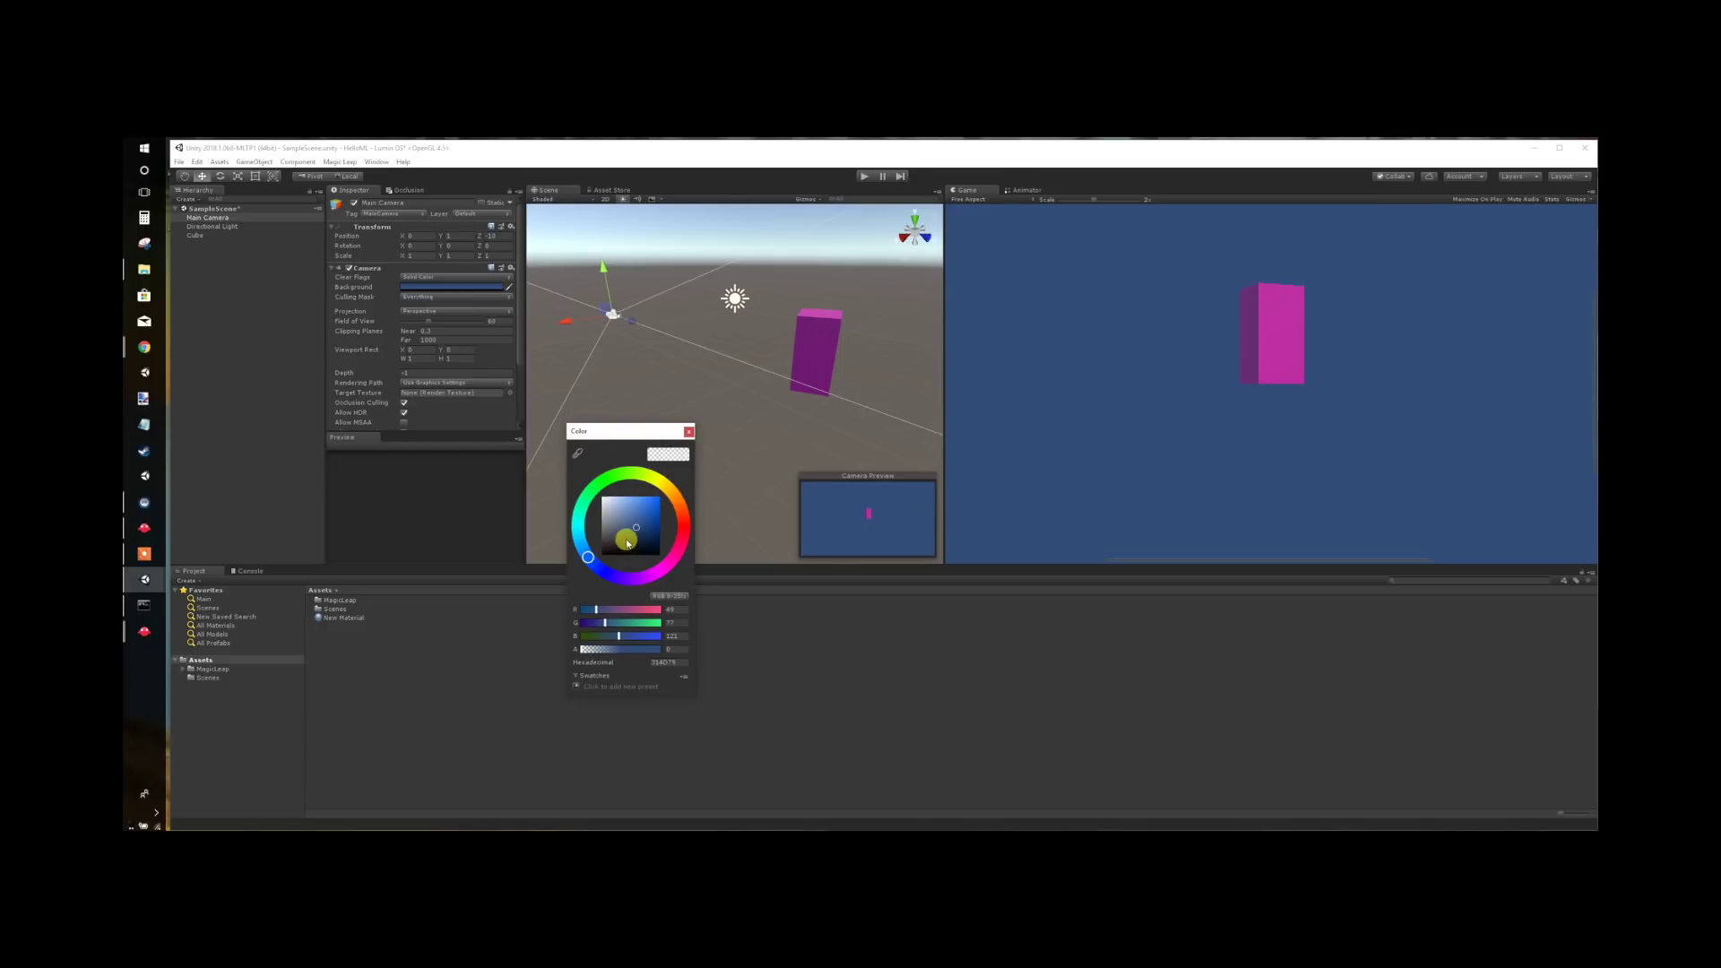
drag(627, 542, 563, 571)
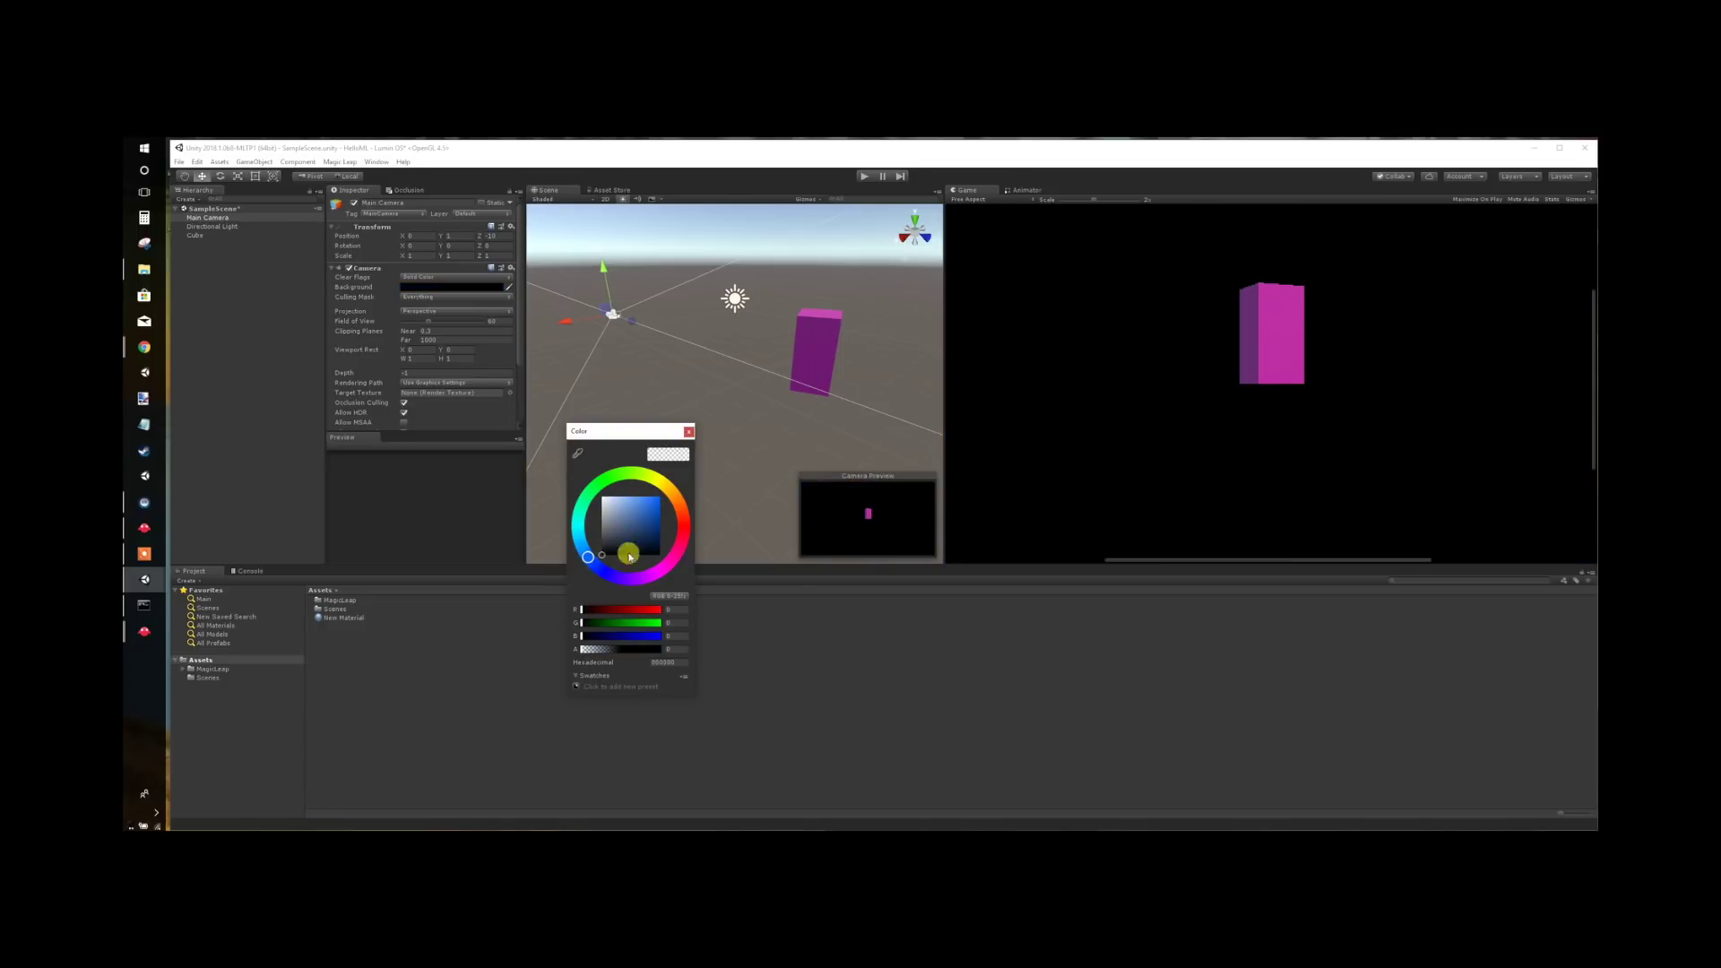
click(689, 431)
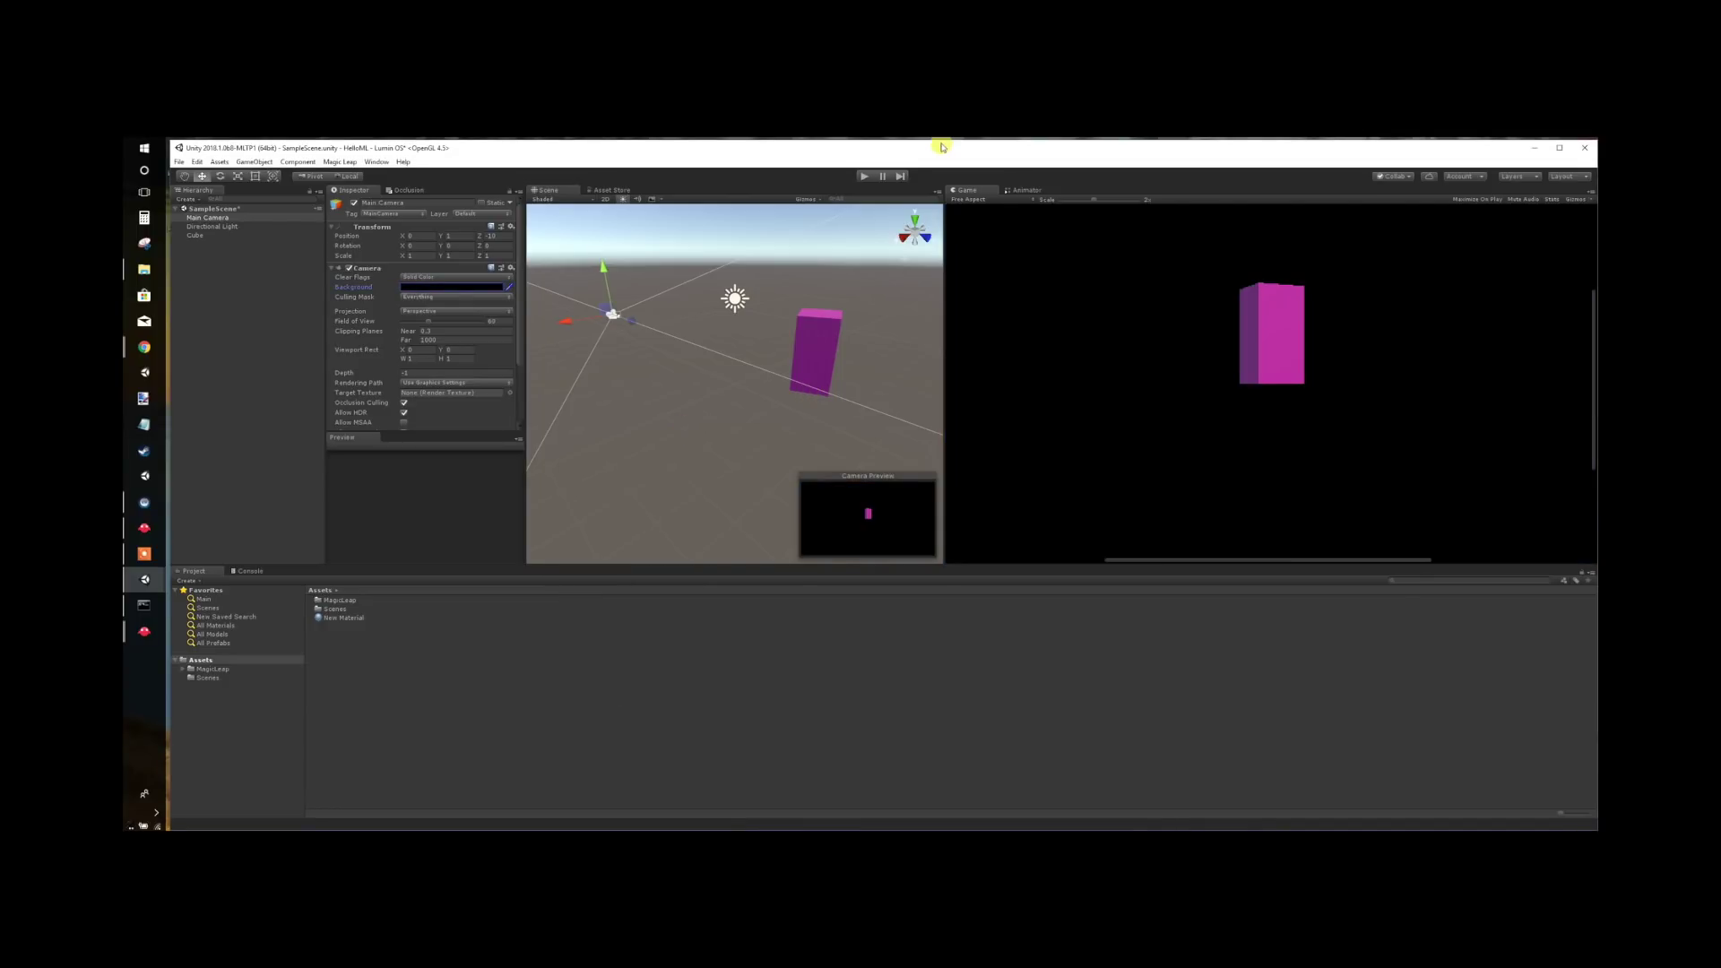
key(ctrl+s)
- Run the scene in play mode and switch to the Simulator to look around the virtual room in the eye view
click(864, 178)
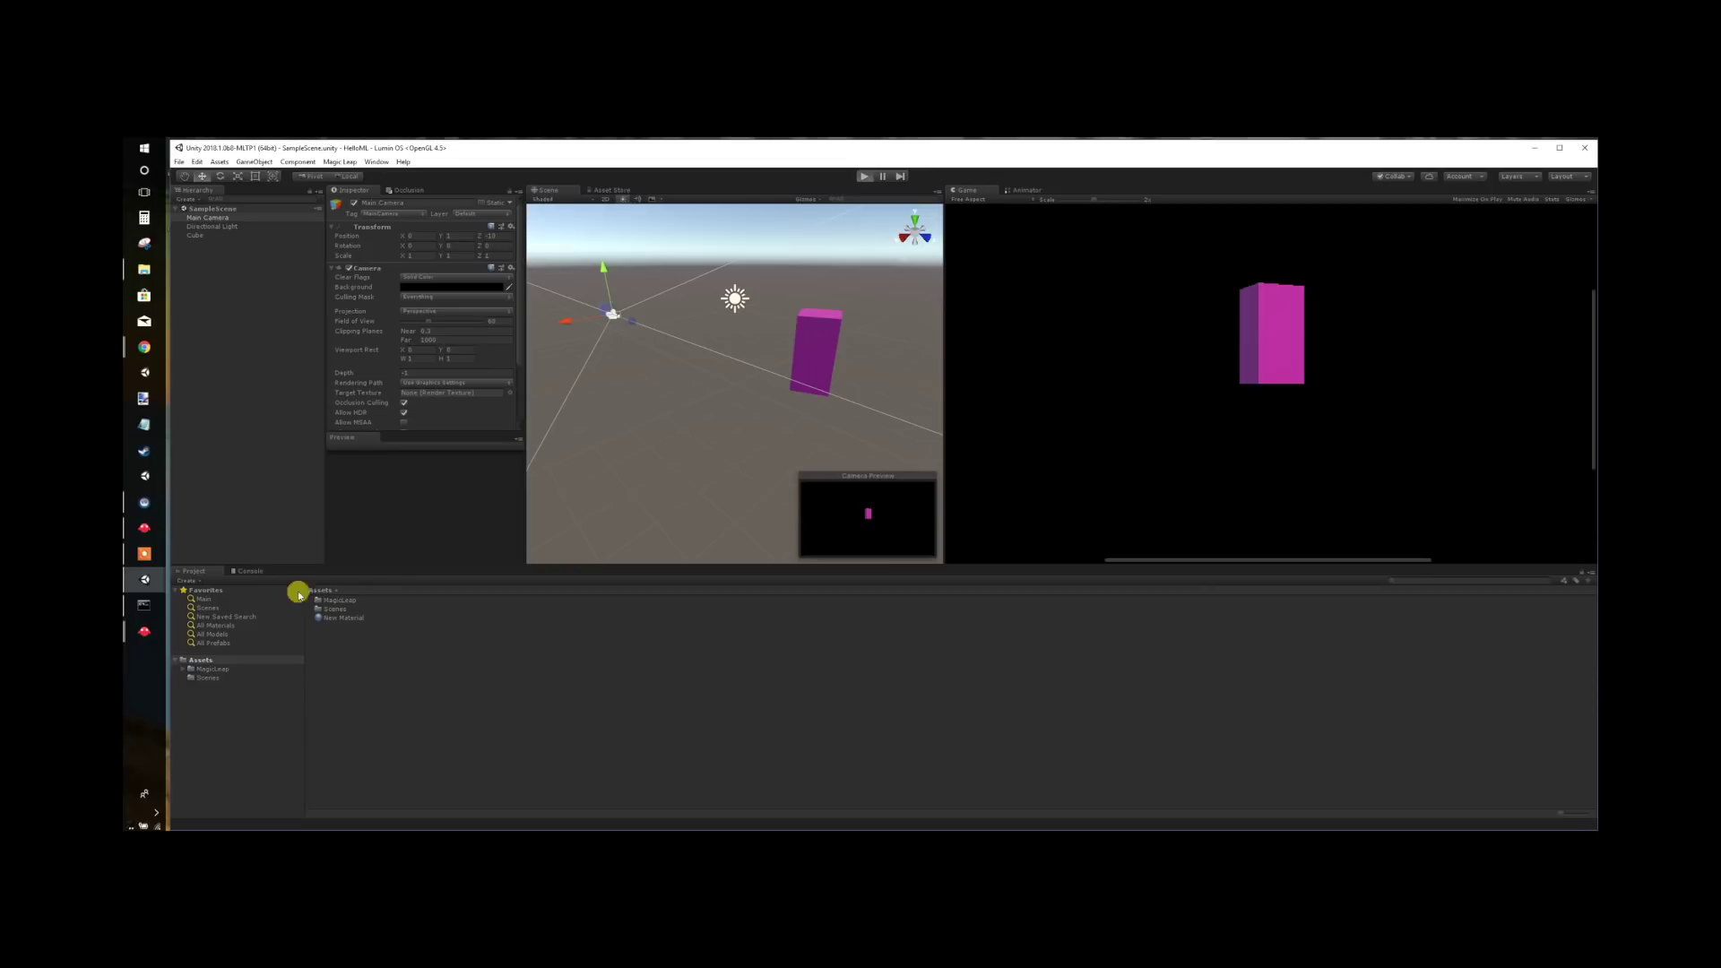
mouse_move(140, 638)
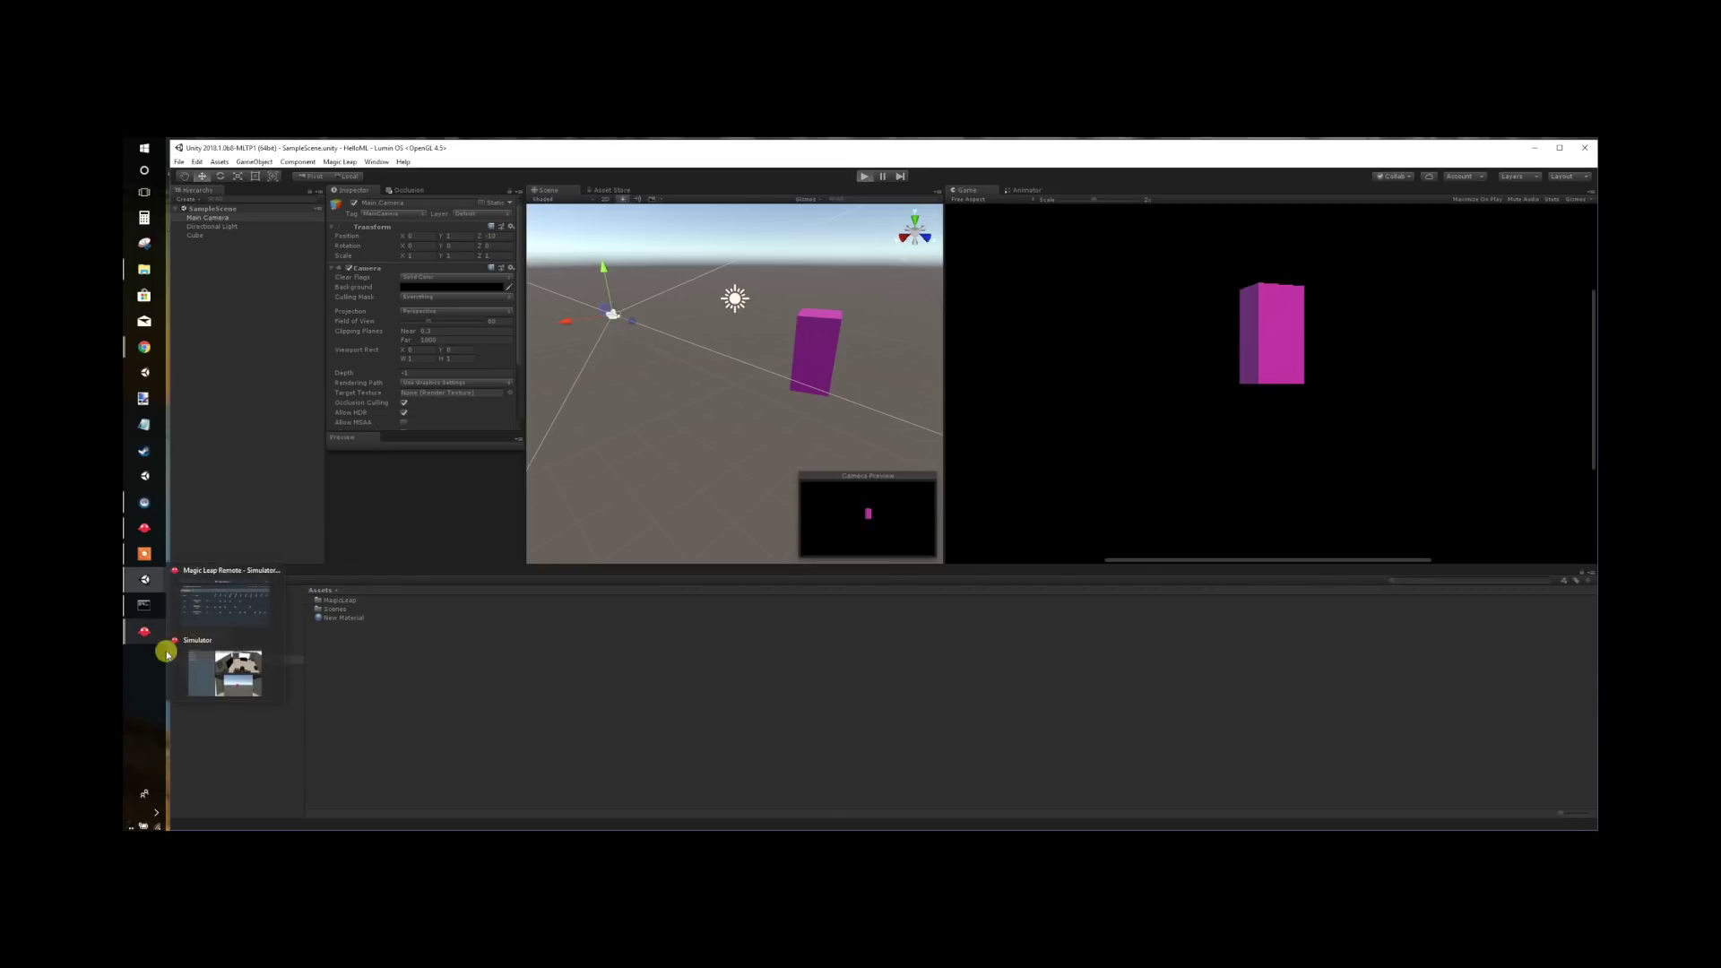
click(215, 683)
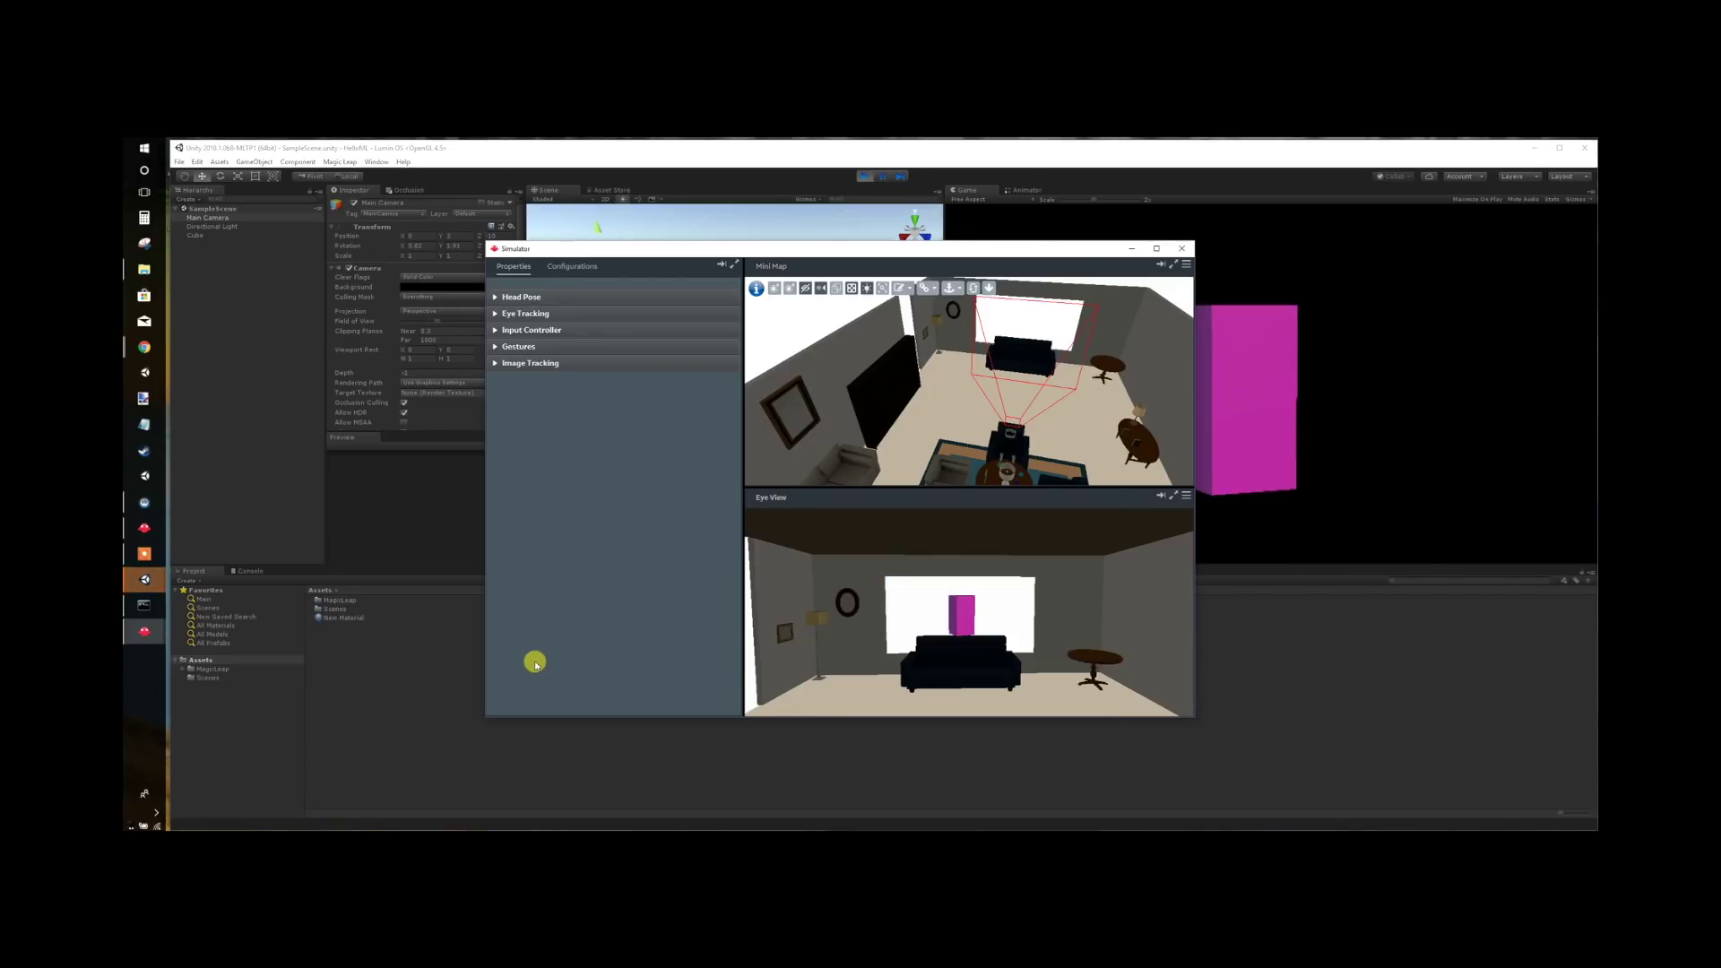
drag(976, 620, 1019, 632)
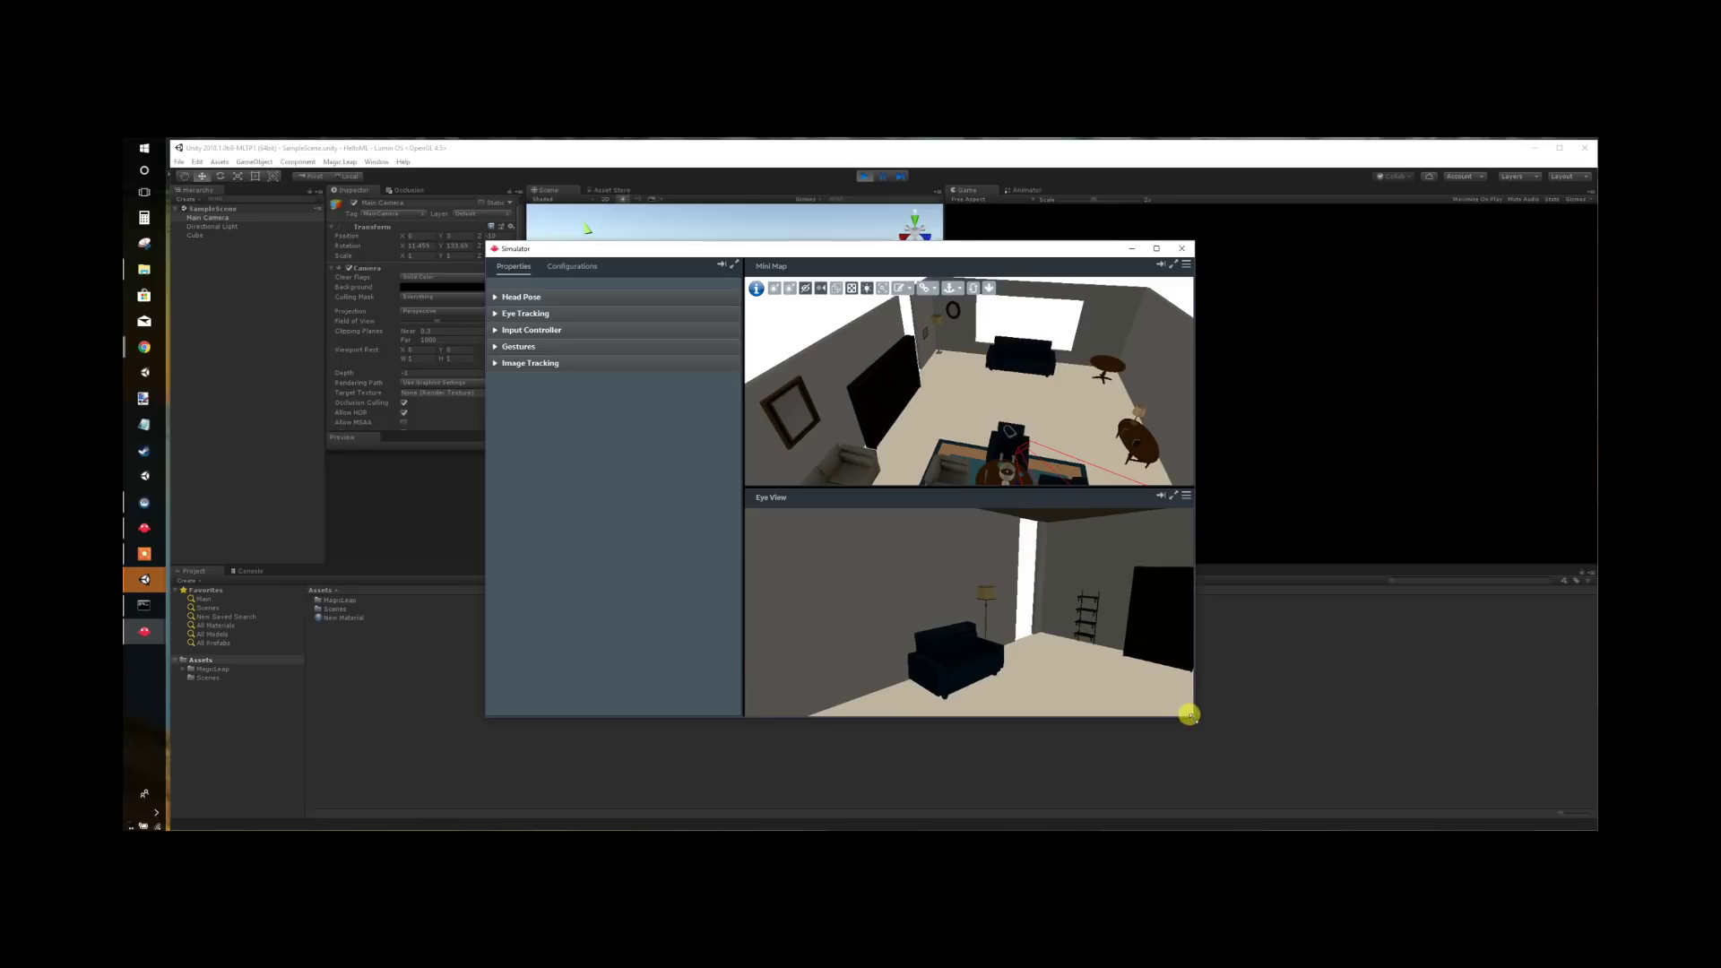
- Enlarge the Simulator window and turn the eye view around the room until it faces the cube above the sofa
drag(1196, 721, 1332, 800)
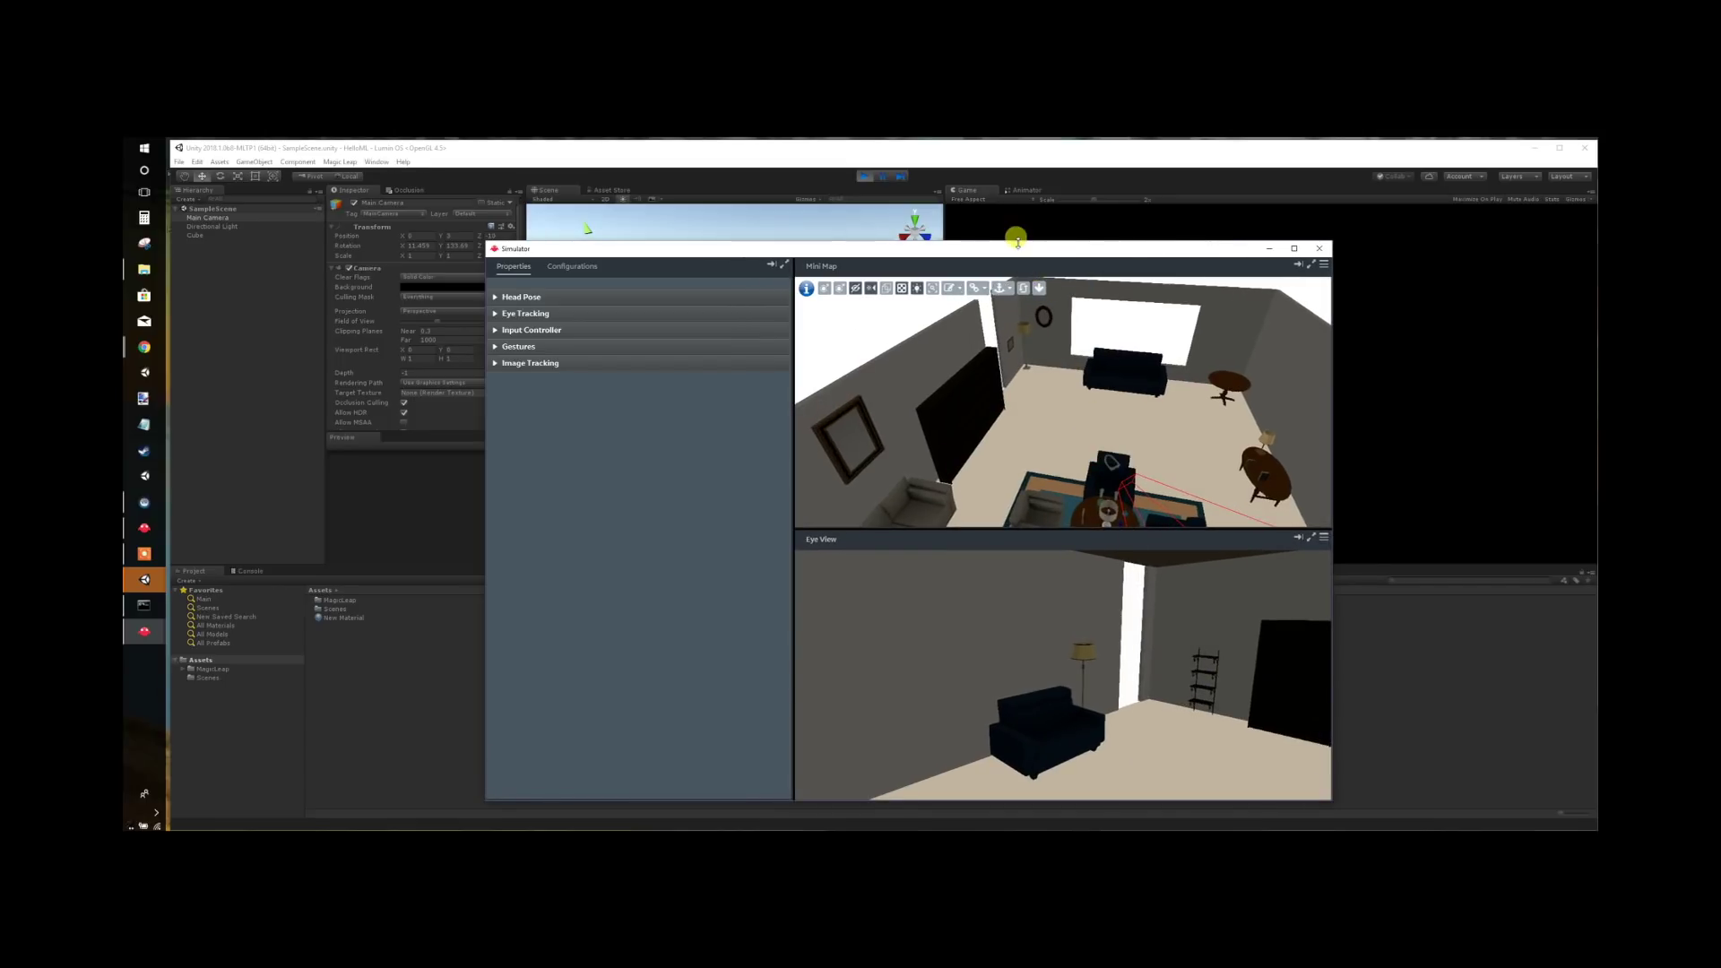
drag(1018, 250, 1018, 232)
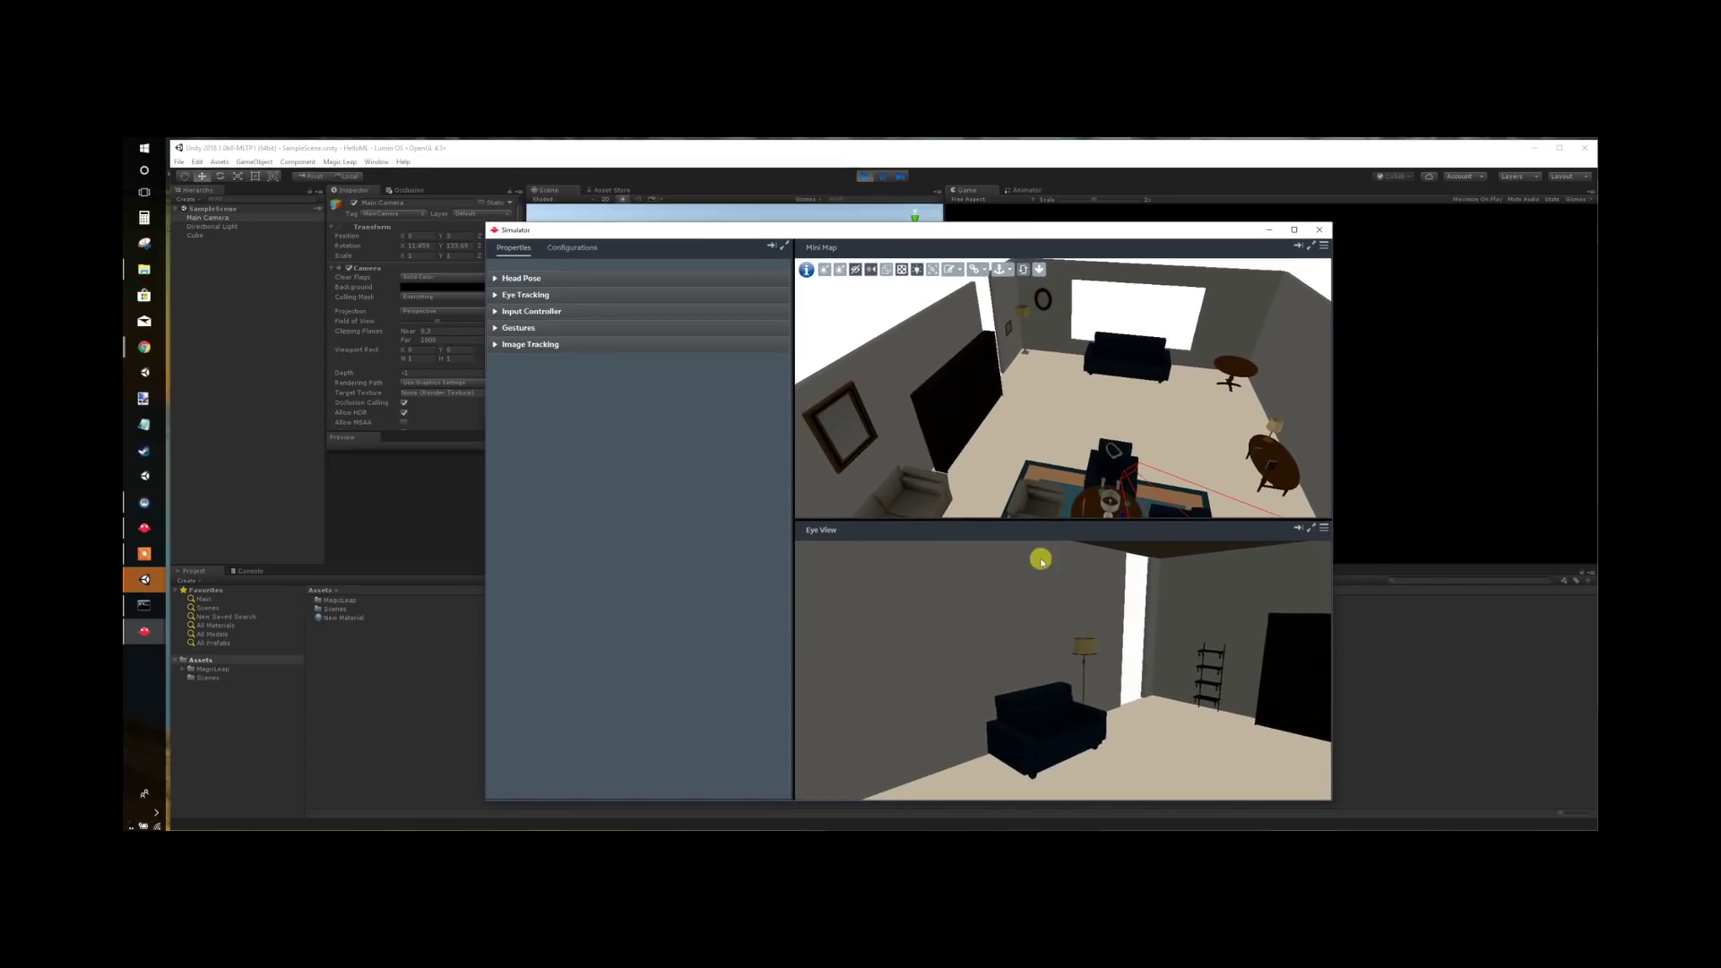
drag(1060, 680, 983, 683)
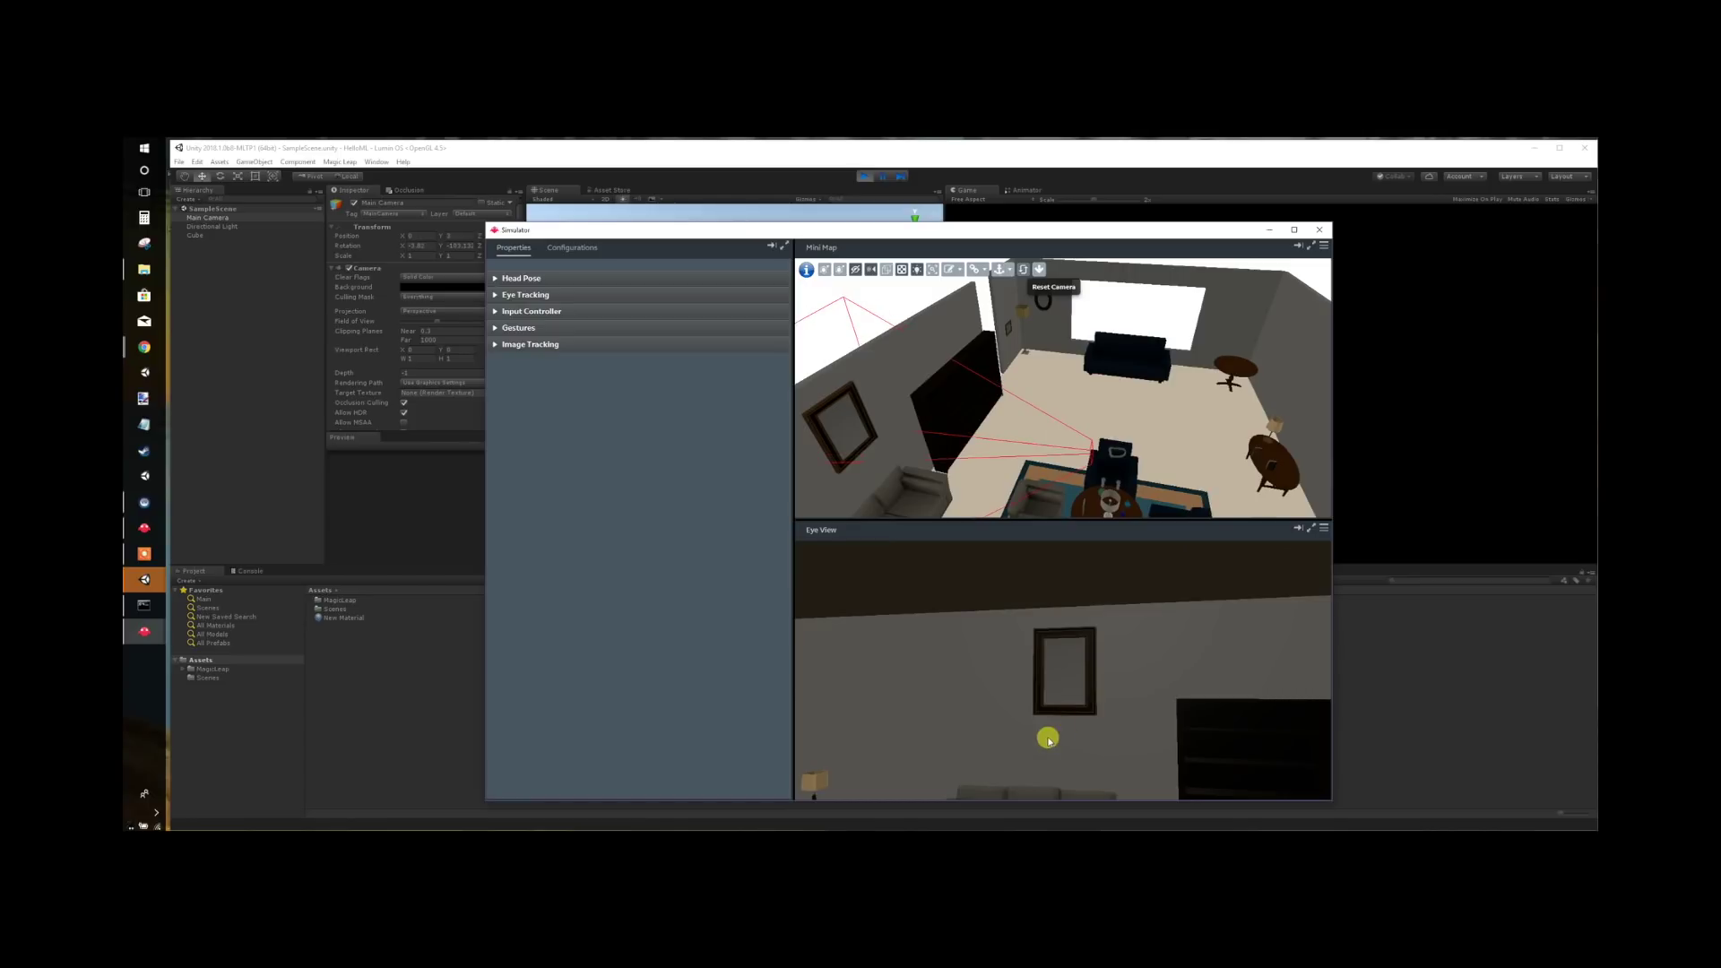
drag(1045, 729, 1124, 681)
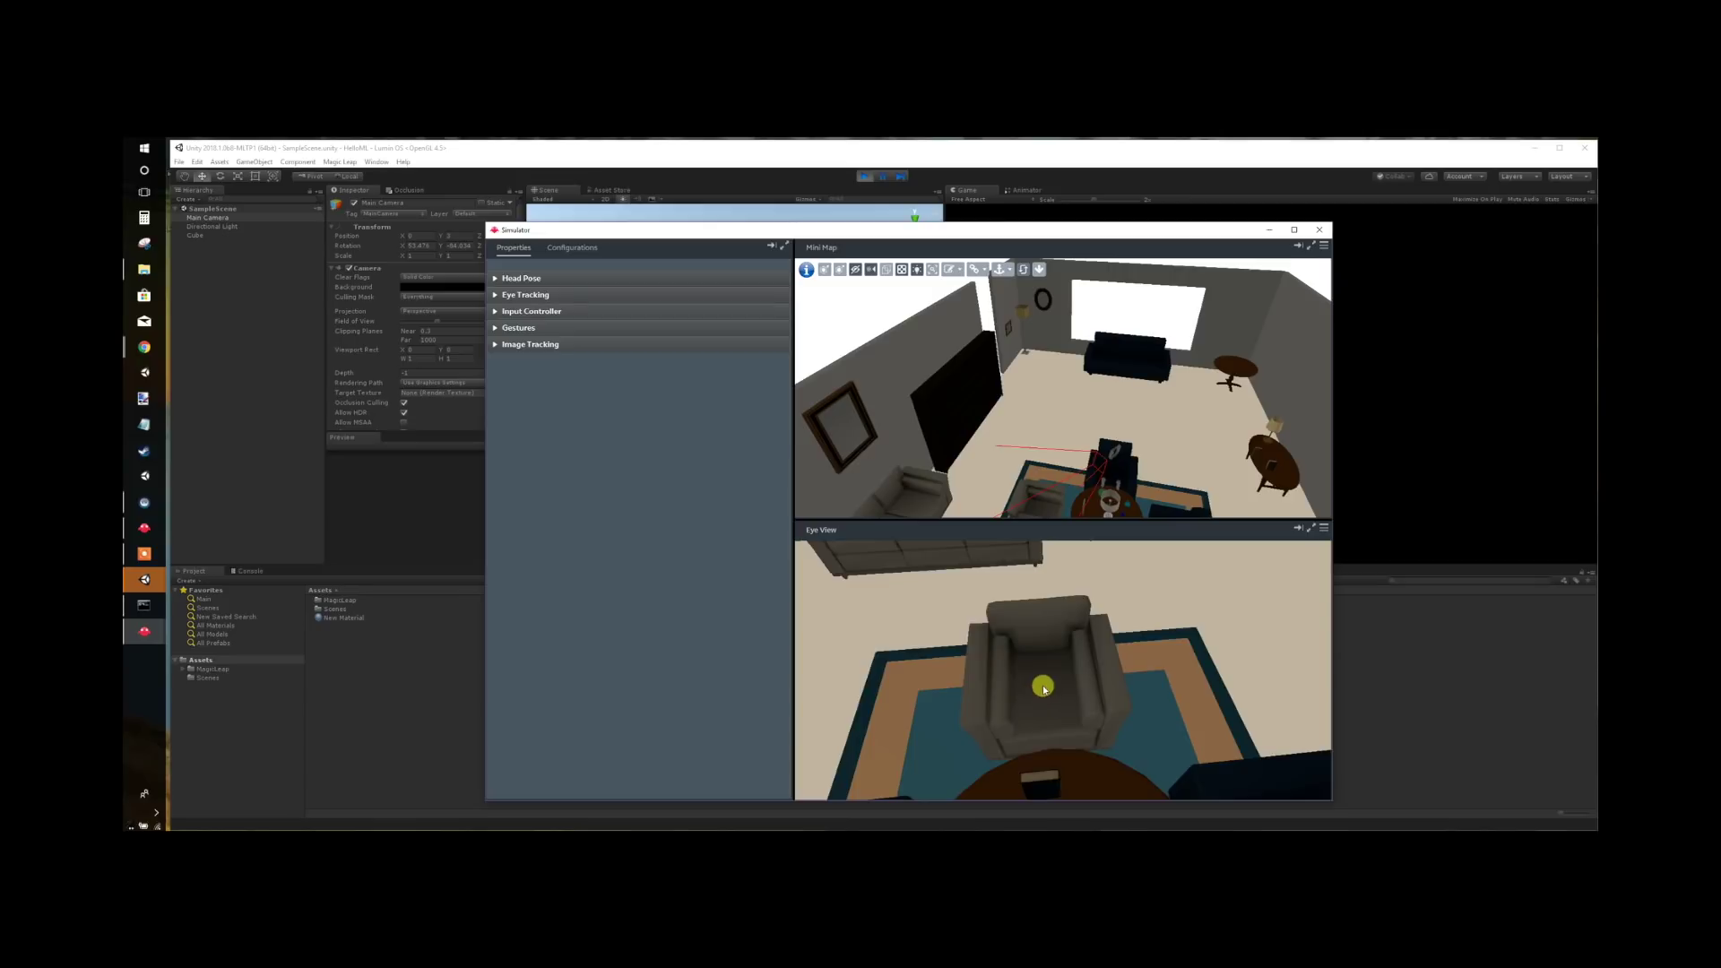
drag(1045, 687, 1094, 660)
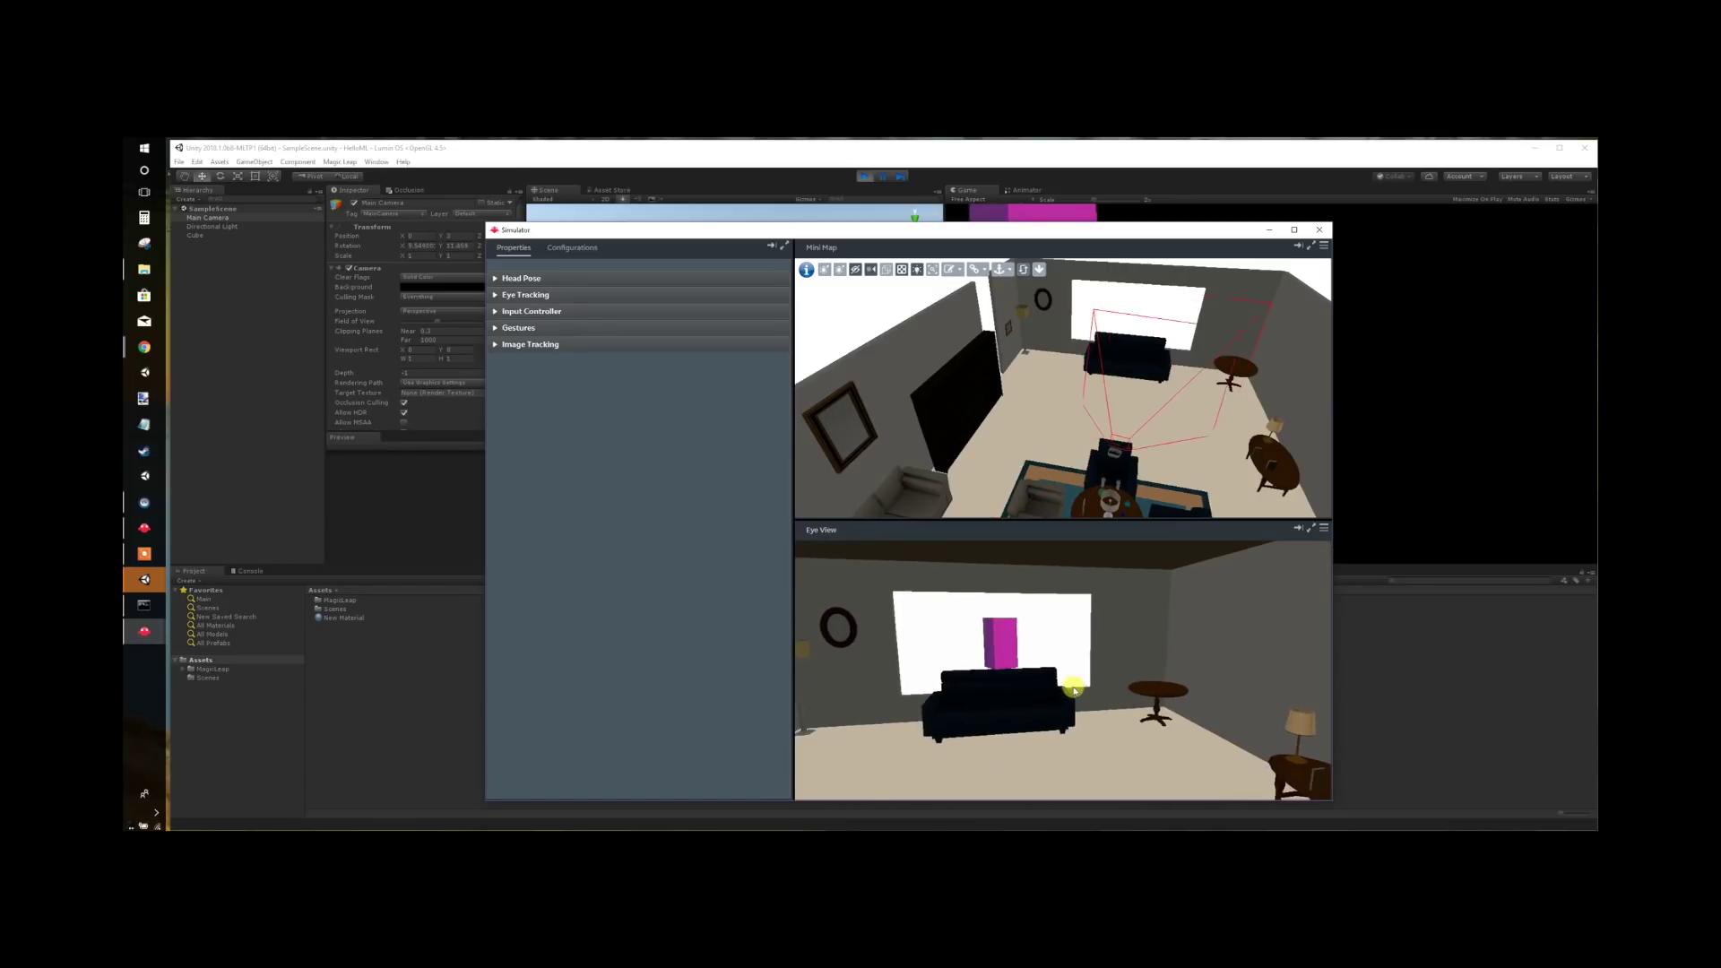
drag(1013, 702, 1119, 657)
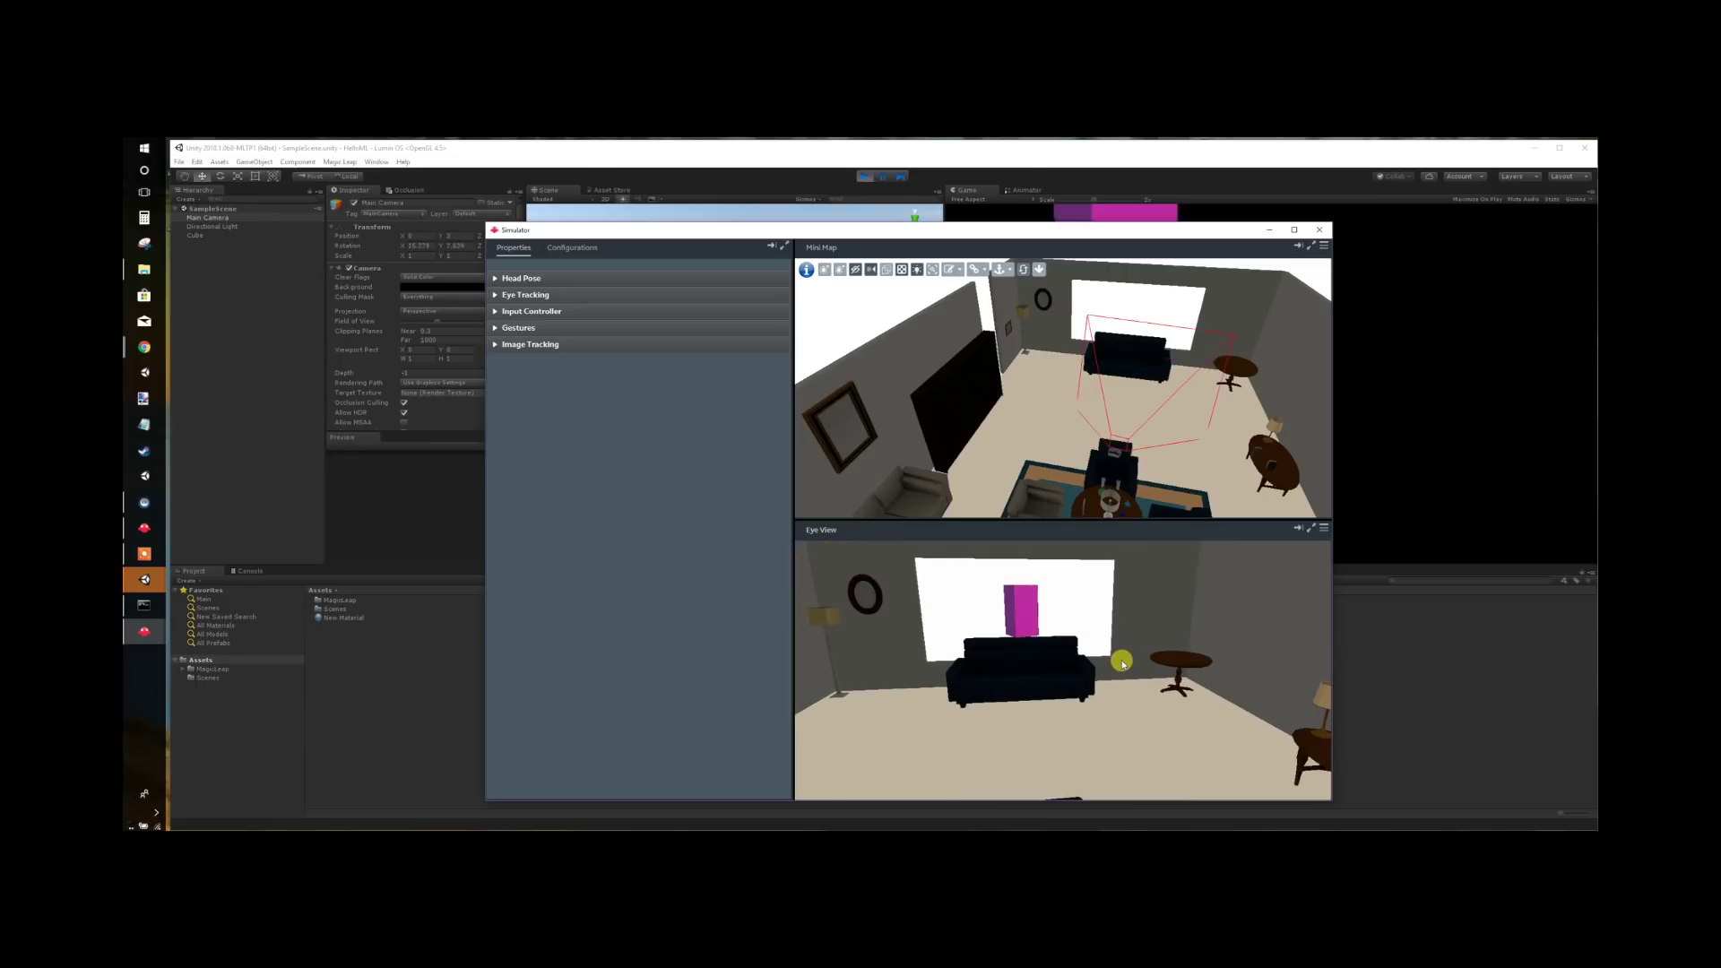
- Move the simulated headset sideways to the right and back to the left while viewing the cube, and toggle the room lighting
key(d)
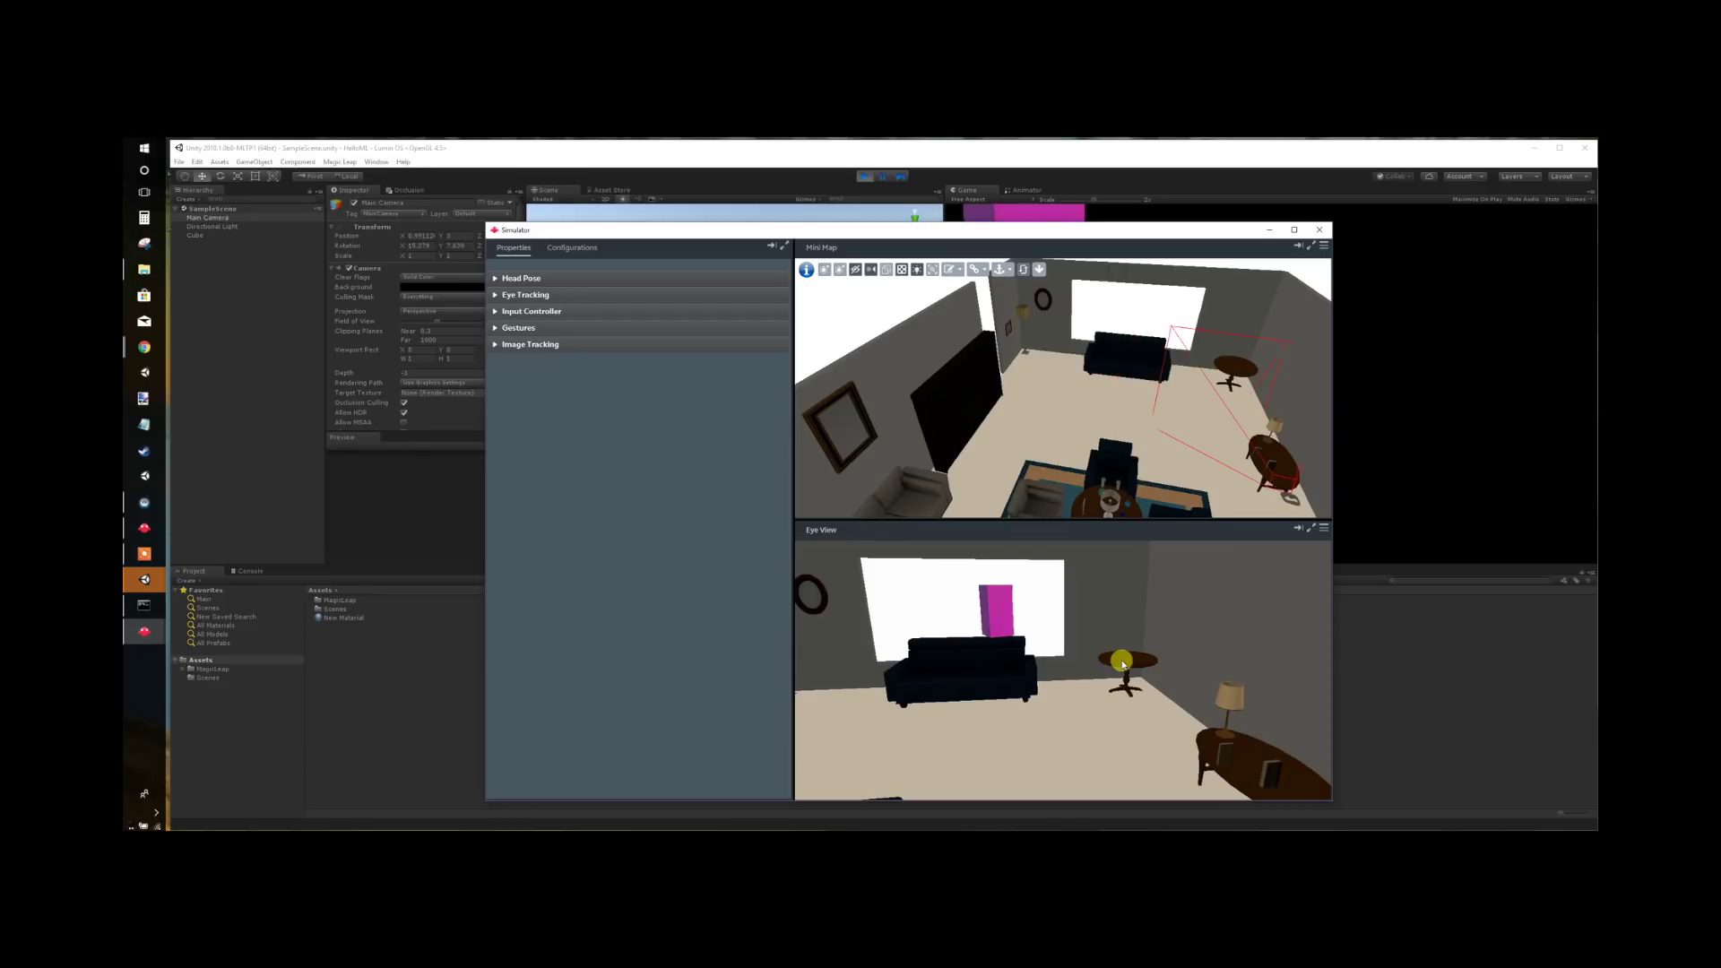
key(d)
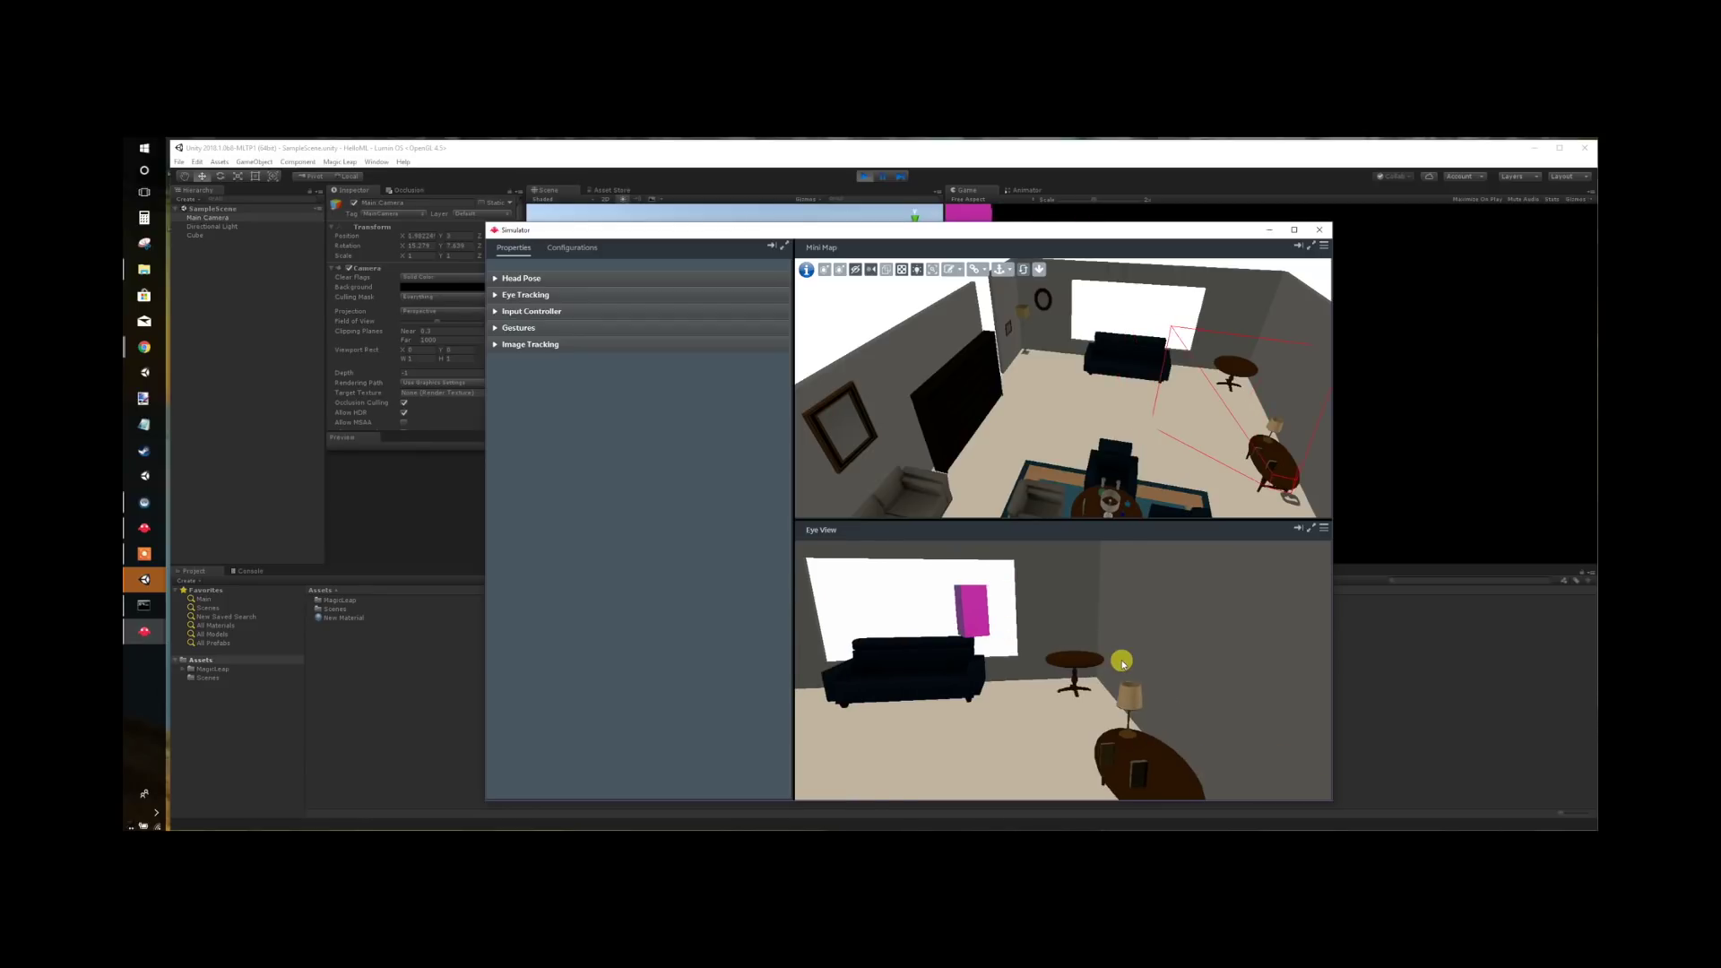
key(a)
key(a)
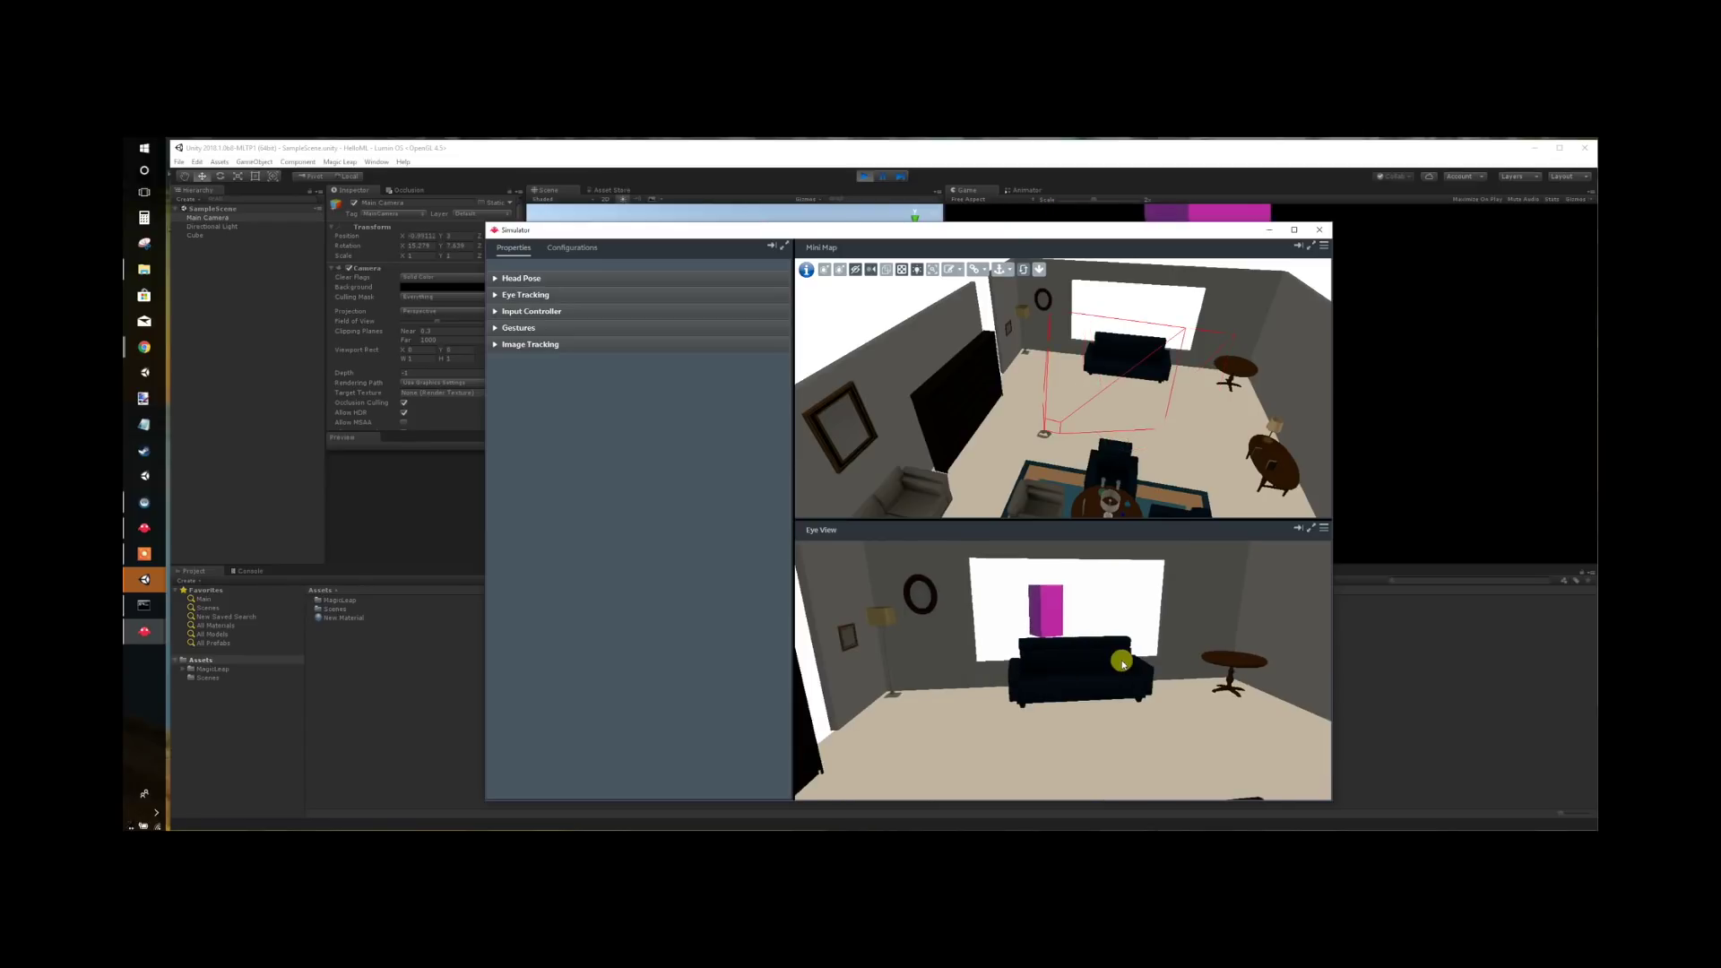
key(a)
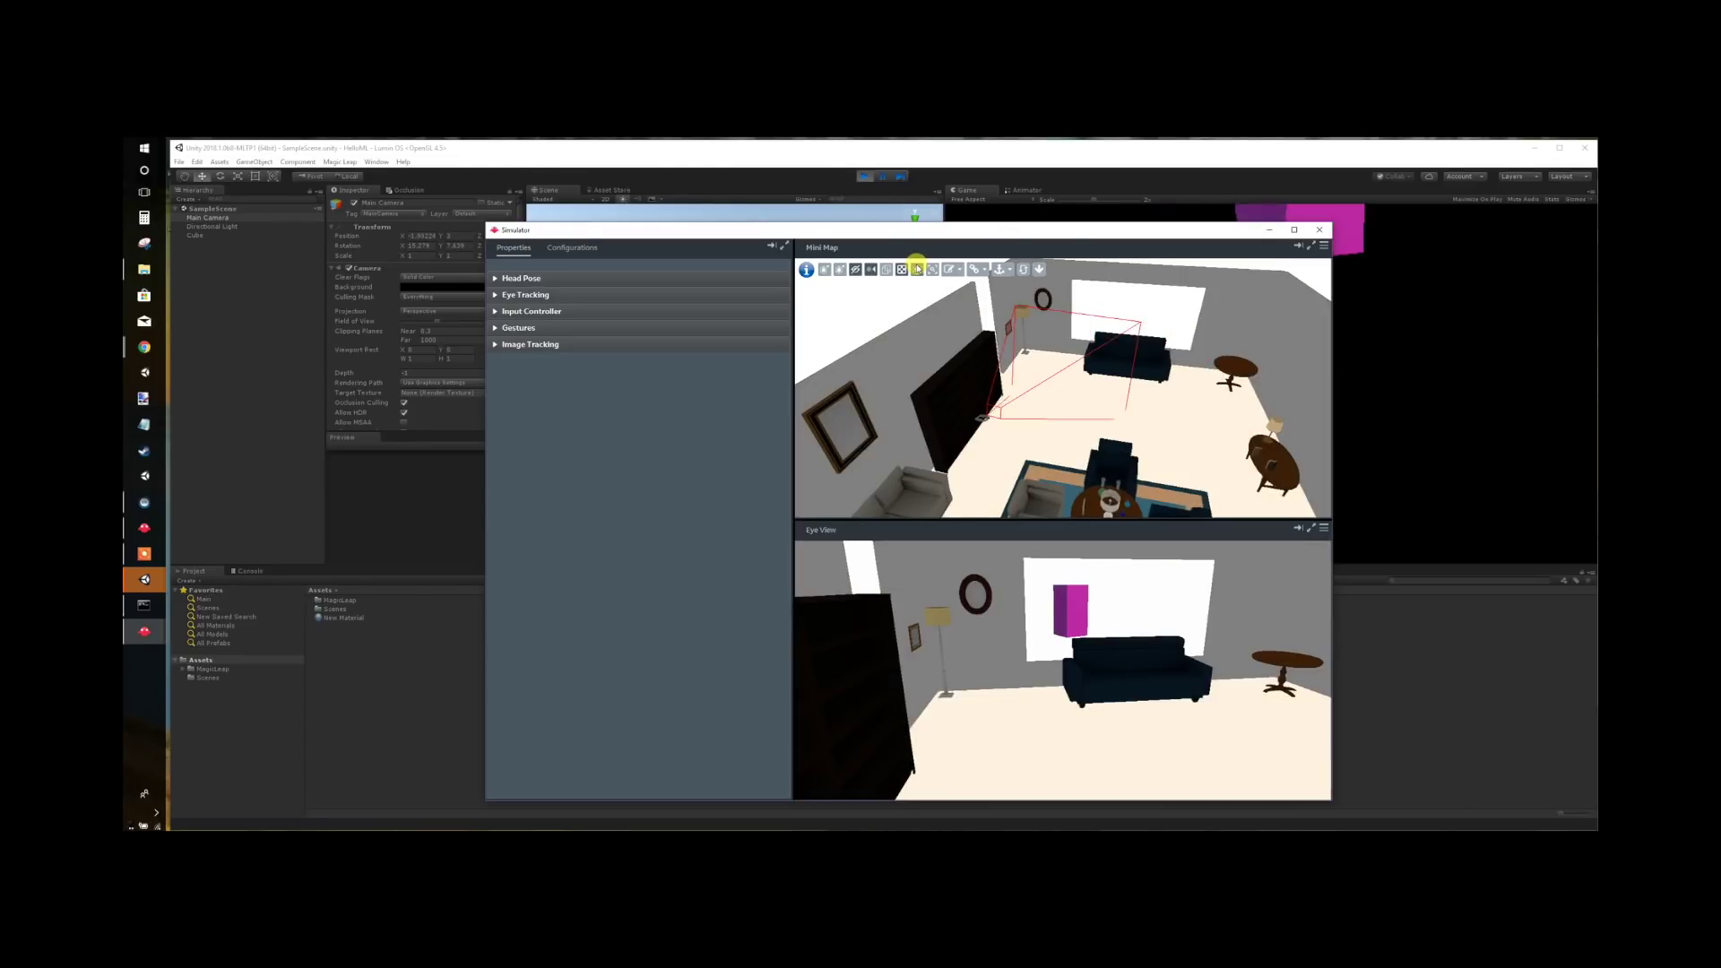
click(916, 271)
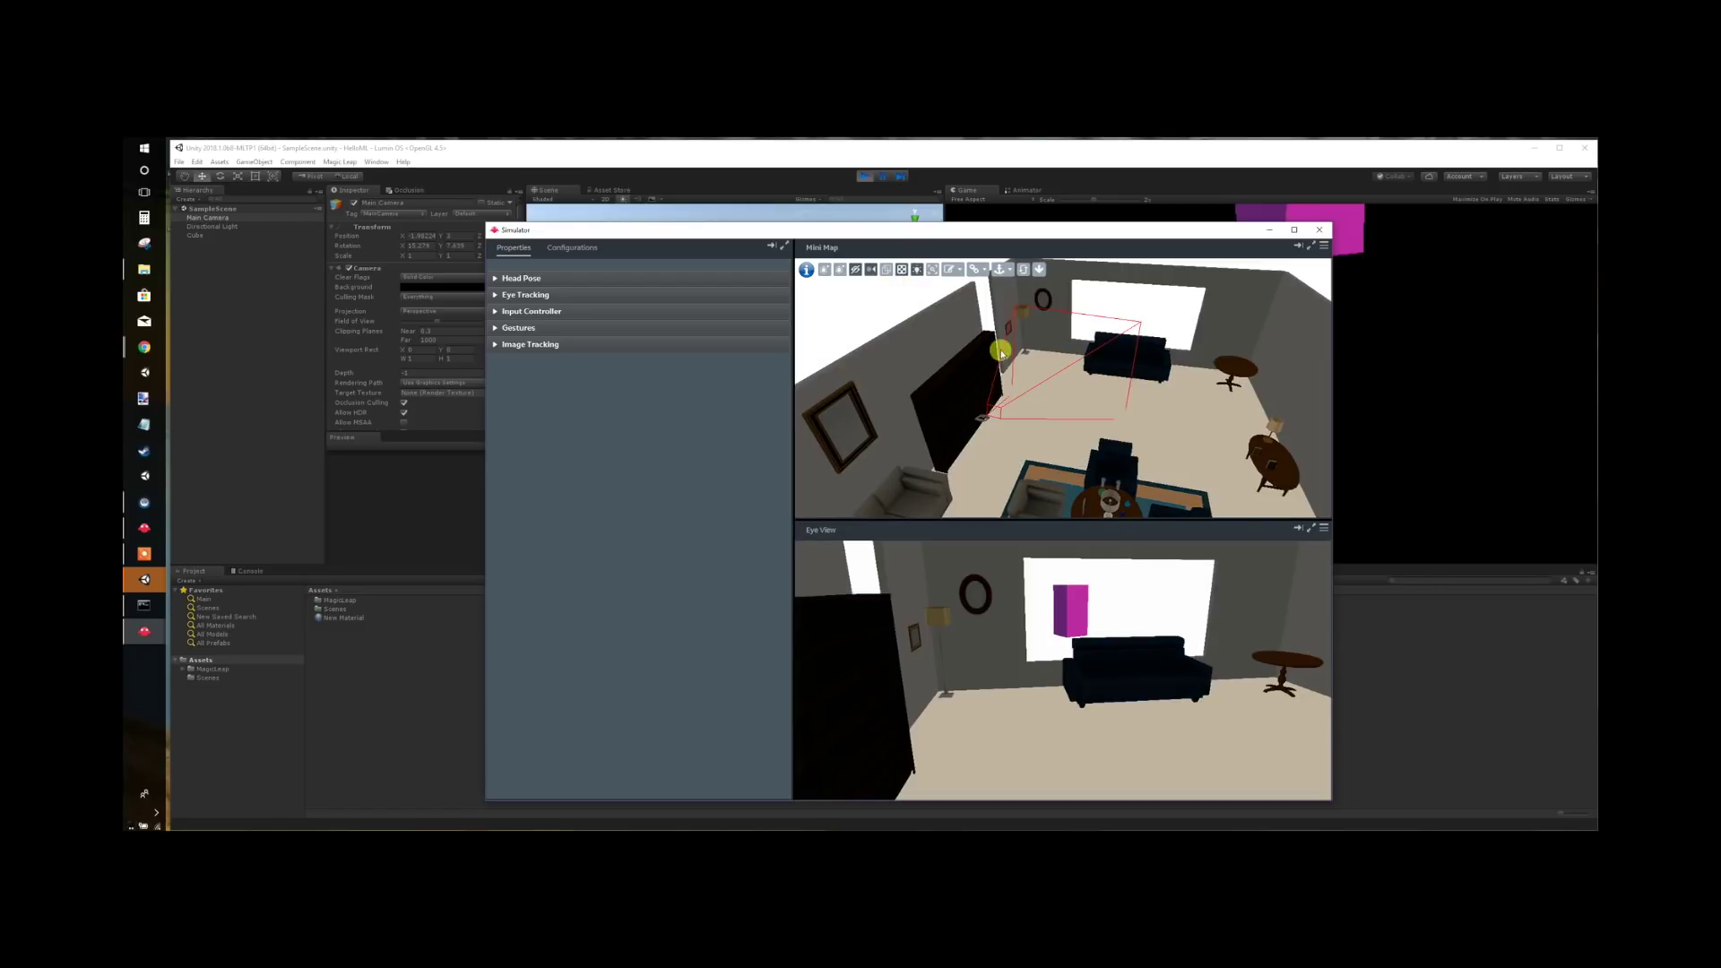